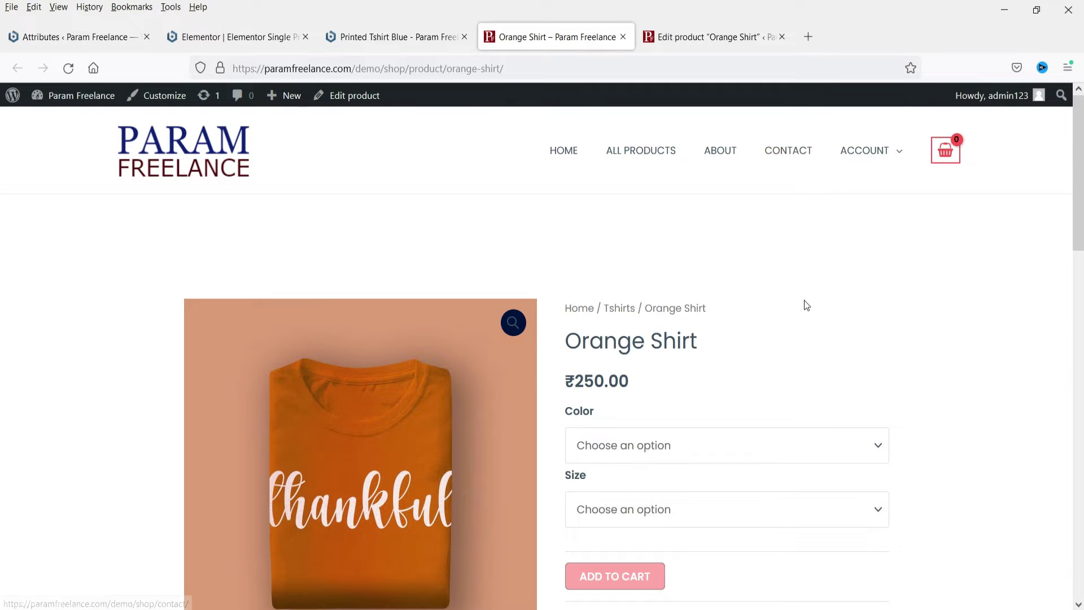
Set the demo Orange Shirt to GREEN and Large, then scroll the Printed Tshirt Blue page.
scroll(903, 289, "down", 3)
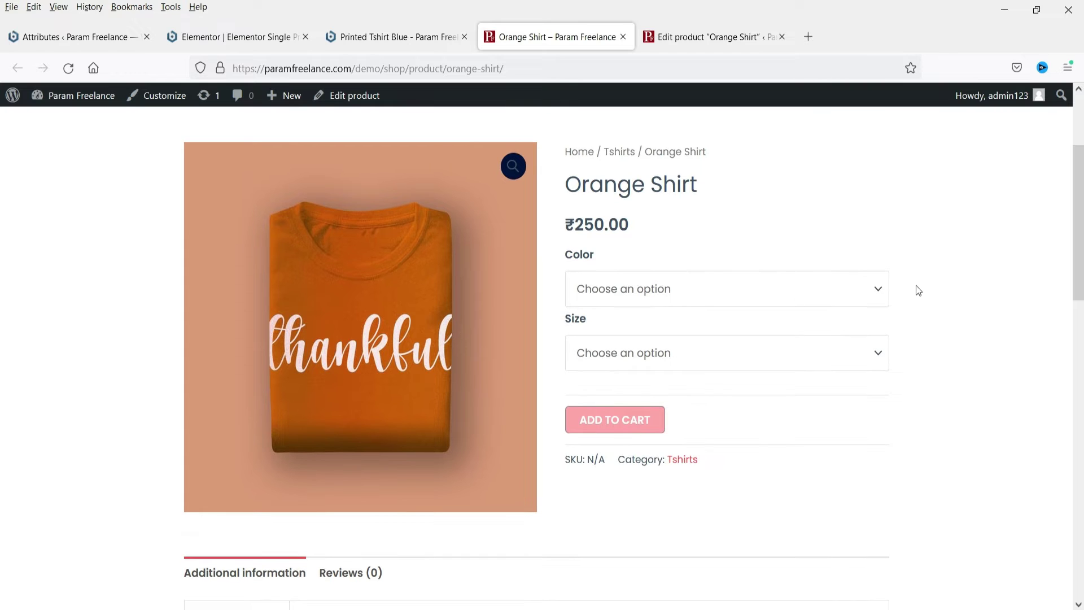
left_click(631, 288)
left_click(631, 322)
left_click(630, 284)
left_click(632, 359)
left_click(652, 358)
left_click(664, 404)
left_click(663, 354)
left_click(664, 442)
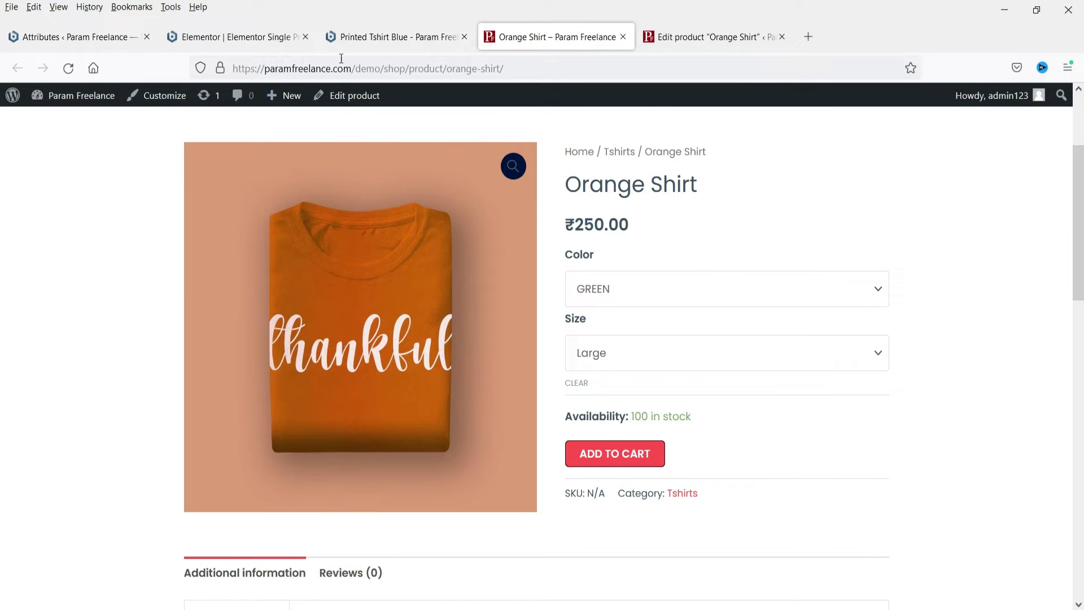
left_click(375, 37)
scroll(976, 259, "down", 4)
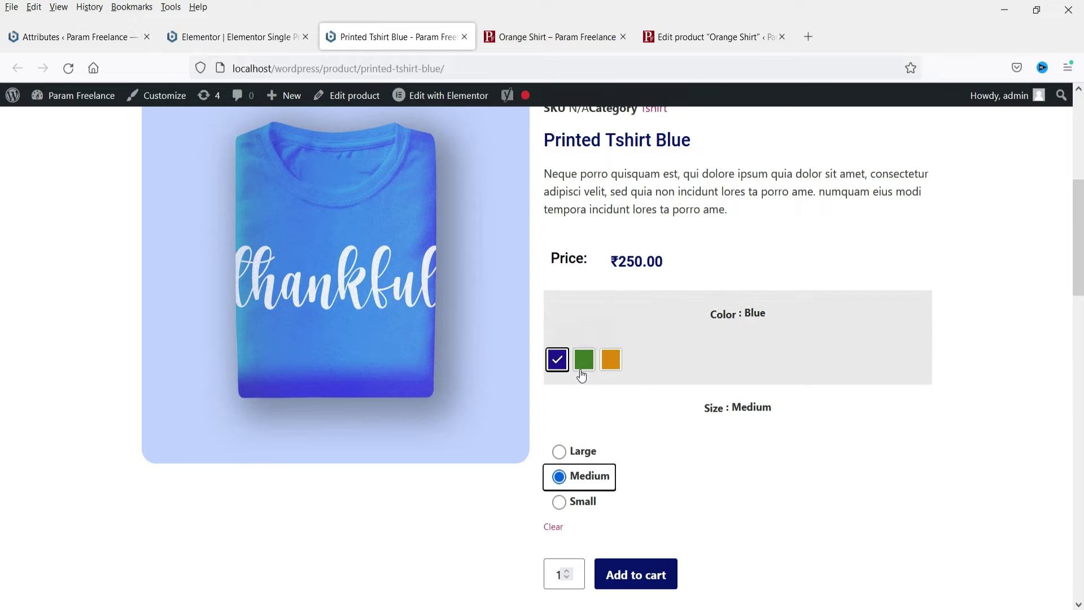
Compare the demo shirt's colour dropdown, then switch the Printed Tshirt Blue swatch to Green and Orange.
left_click(550, 37)
left_click(644, 287)
left_click(641, 289)
left_click(364, 36)
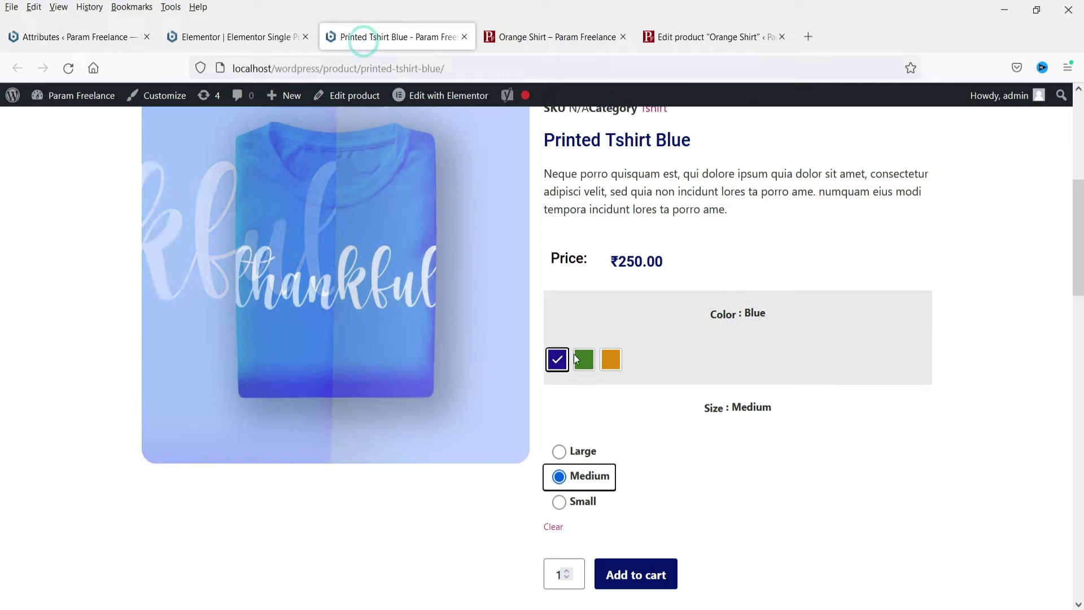
left_click(583, 368)
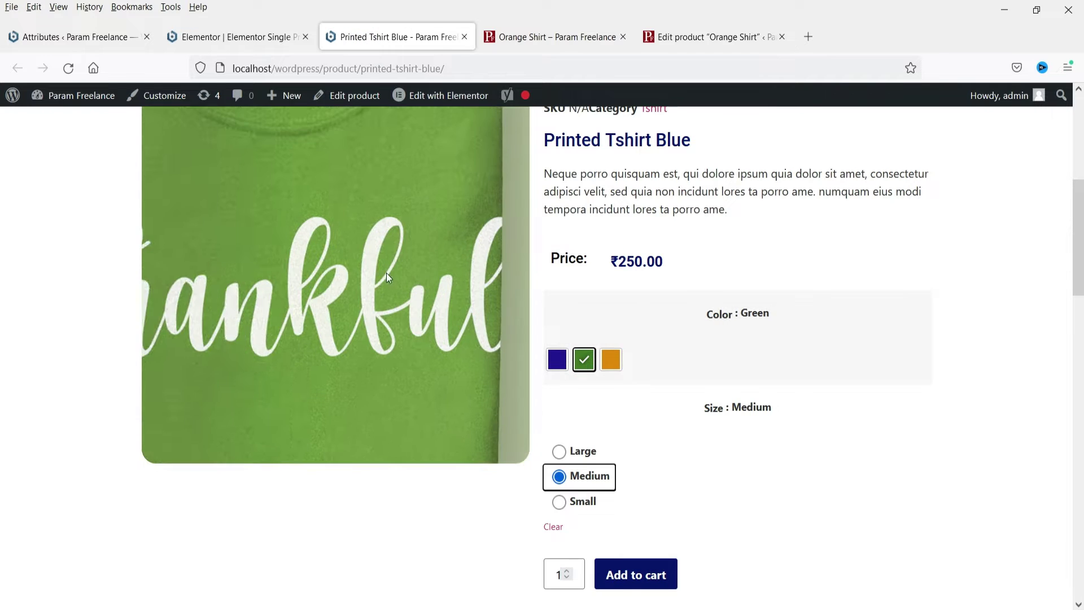
left_click(611, 361)
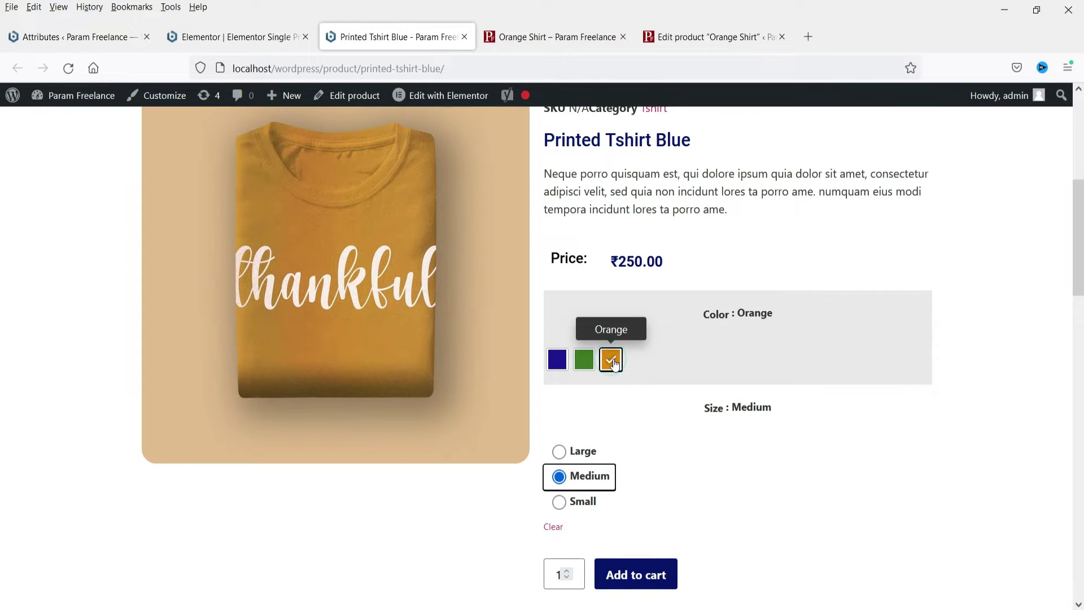
Try the Large, Small, Medium and Large size radio buttons against the demo shirt's size dropdown.
left_click(558, 453)
left_click(559, 502)
left_click(598, 48)
left_click(627, 356)
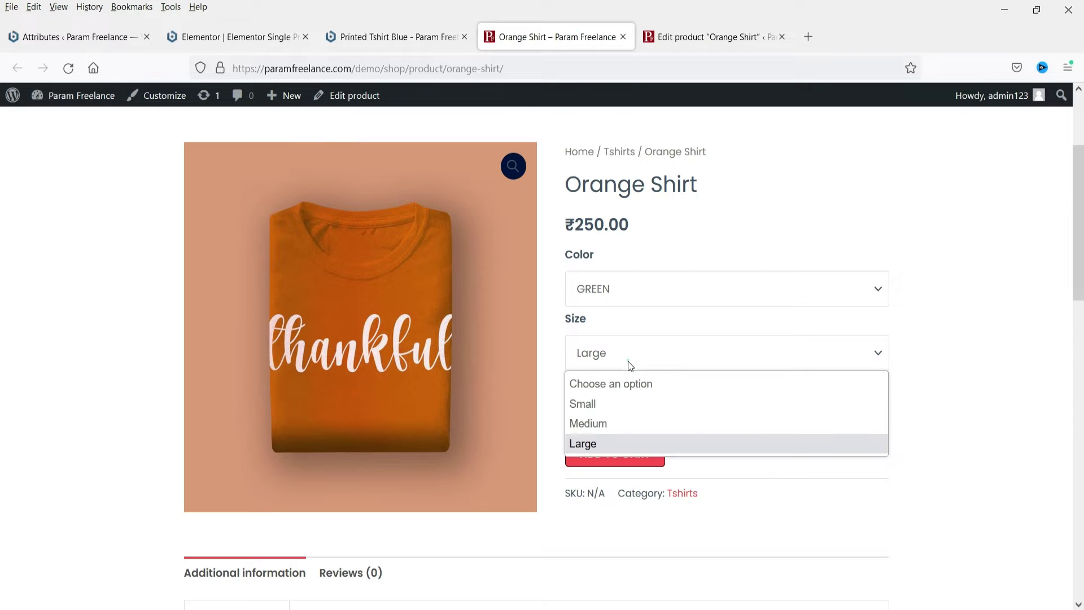
left_click(624, 358)
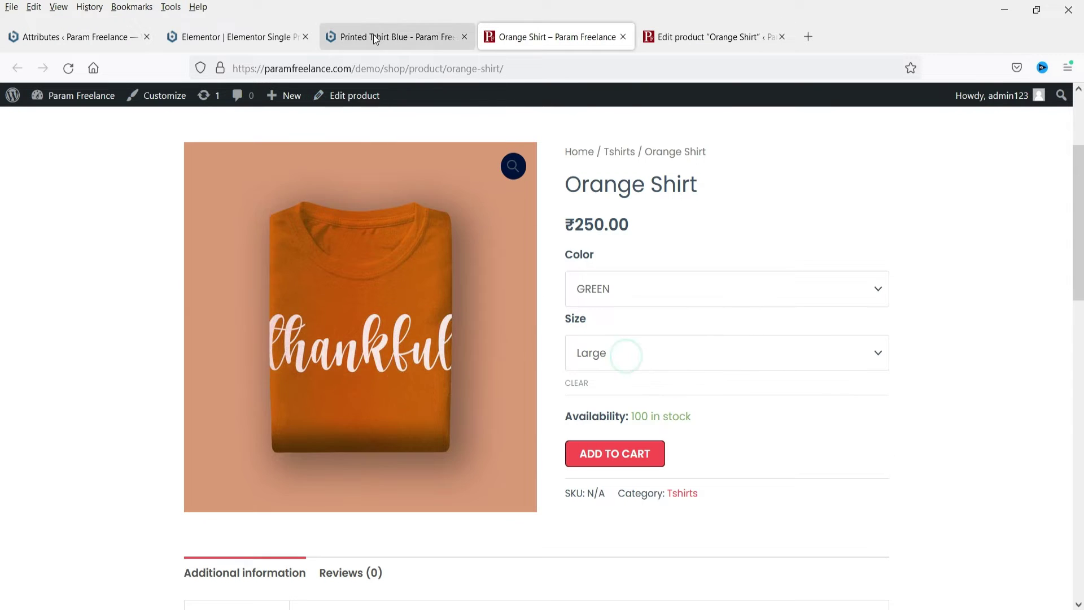
left_click(373, 36)
left_click(559, 476)
left_click(559, 451)
left_click(996, 293)
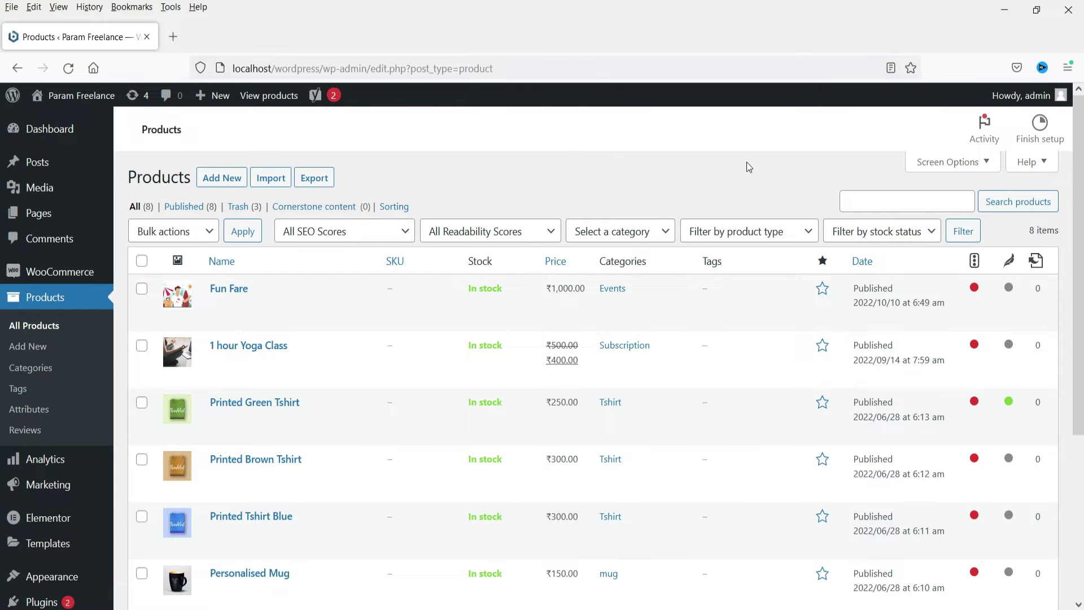
Open the Printed Green Tshirt editor in a new tab, then return to Products.
right_click(252, 418)
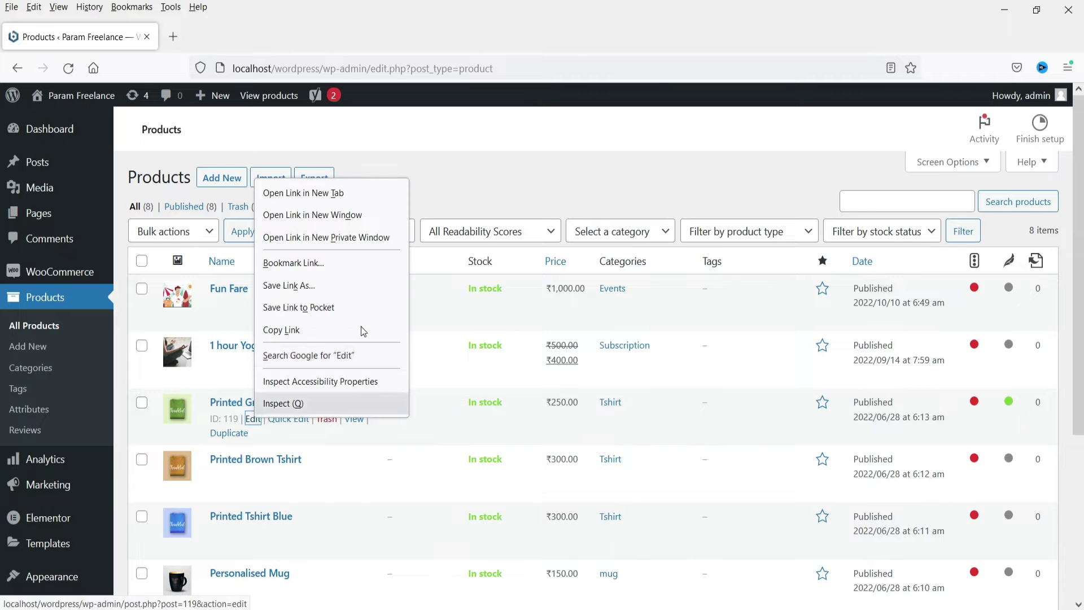
left_click(303, 193)
left_click(240, 36)
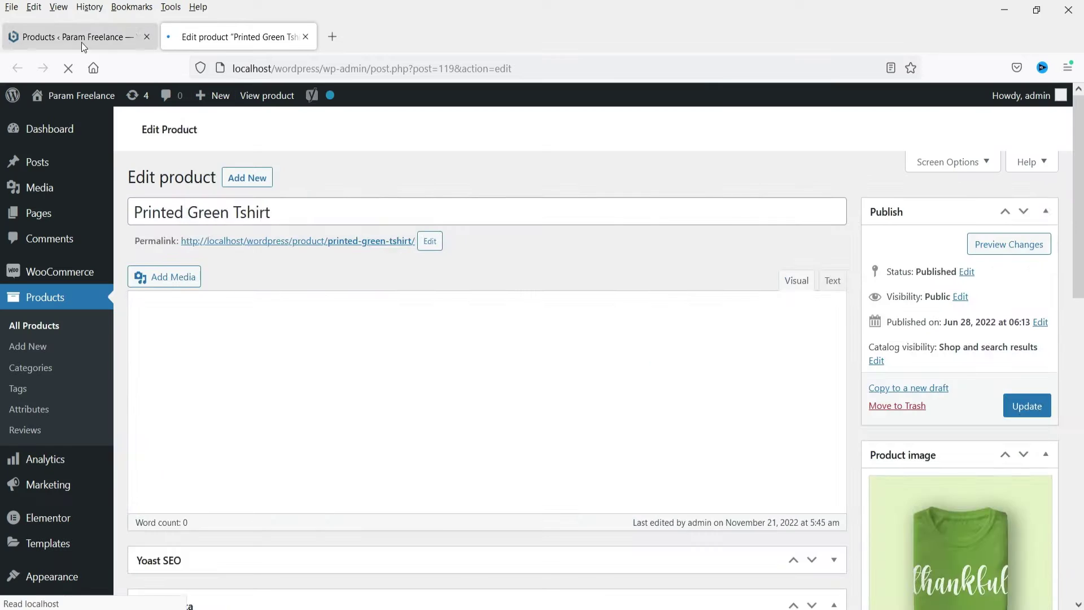
left_click(73, 37)
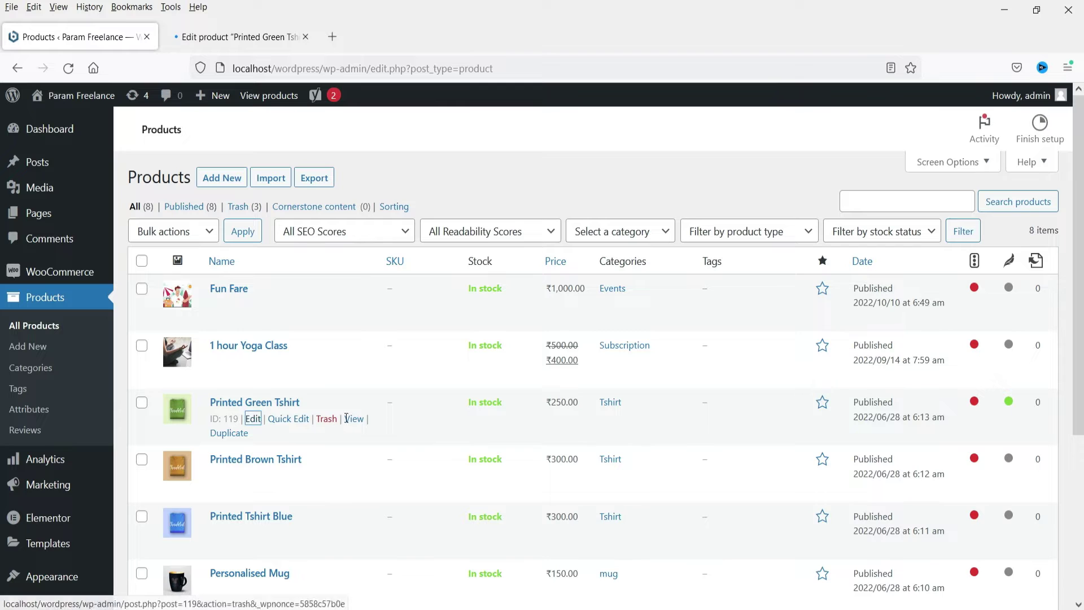
Open the Printed Green Tshirt storefront page in a new tab, check it, and return to Products.
right_click(359, 422)
left_click(429, 193)
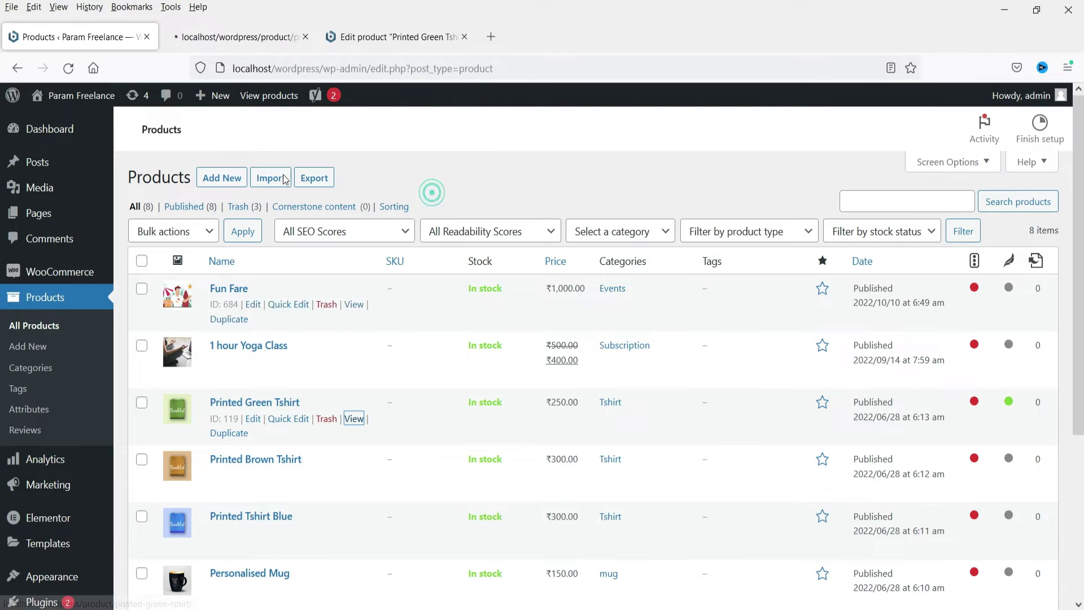
key("ctrl+Tab")
scroll(643, 341, "down", 4)
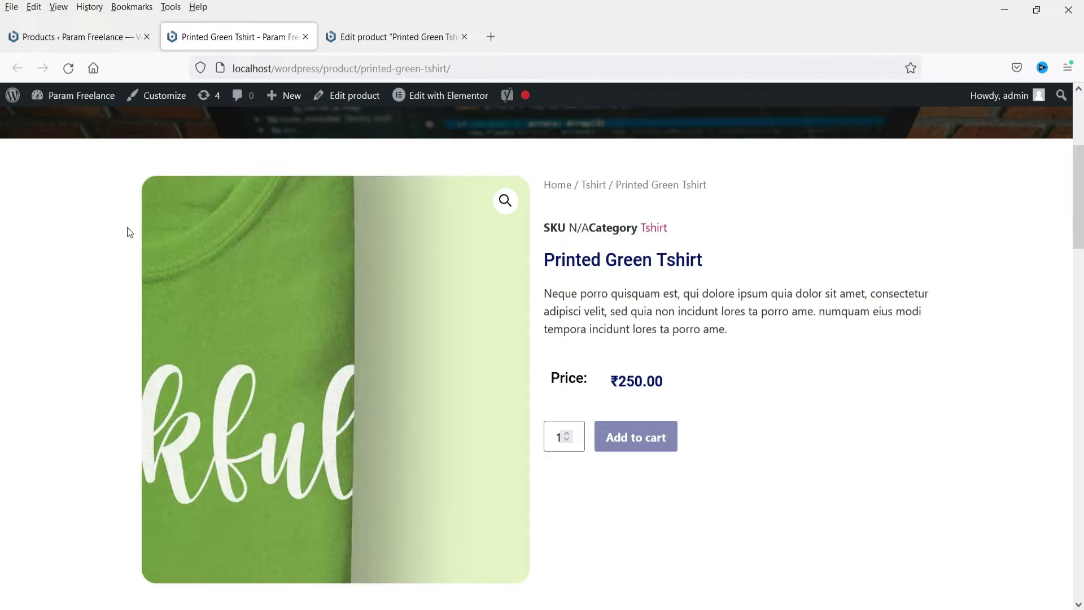
left_click(47, 35)
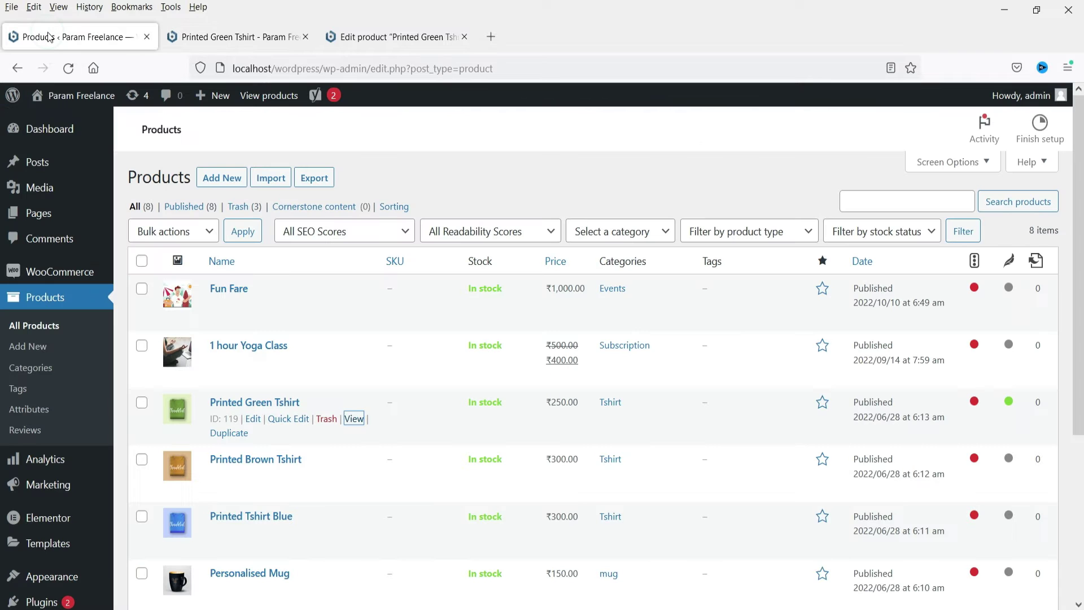
Create a product attribute named Color with slug color.
left_click(36, 412)
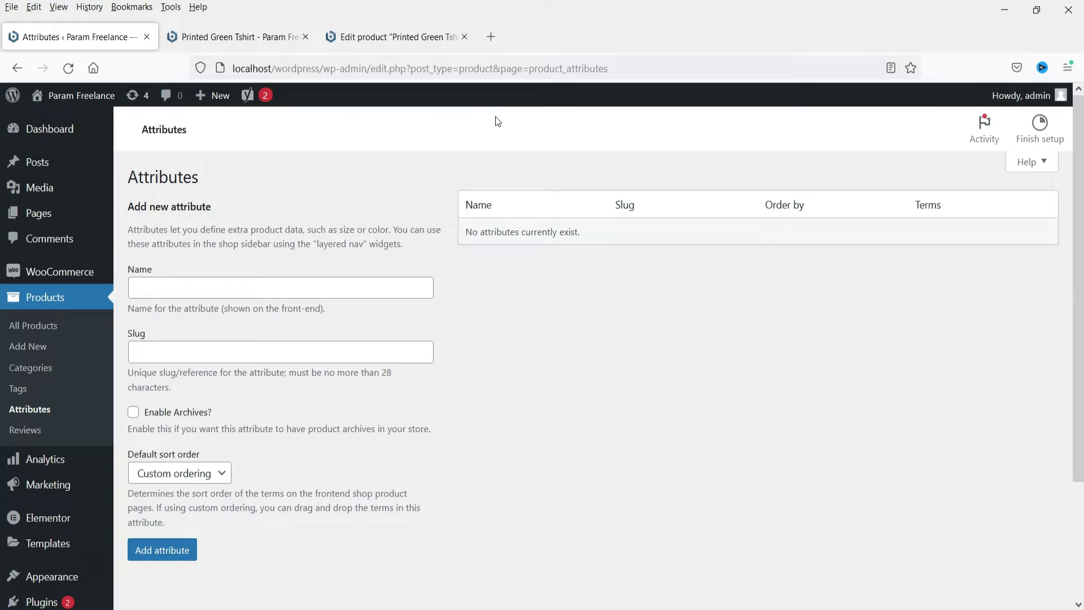
left_click(186, 294)
type("Color")
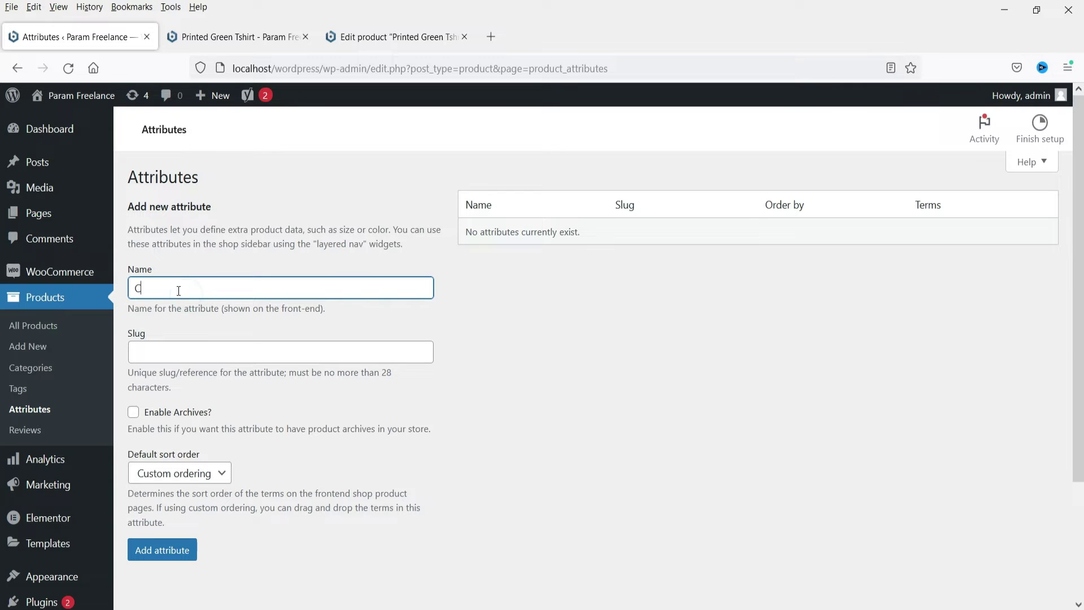
left_click(181, 356)
type("color")
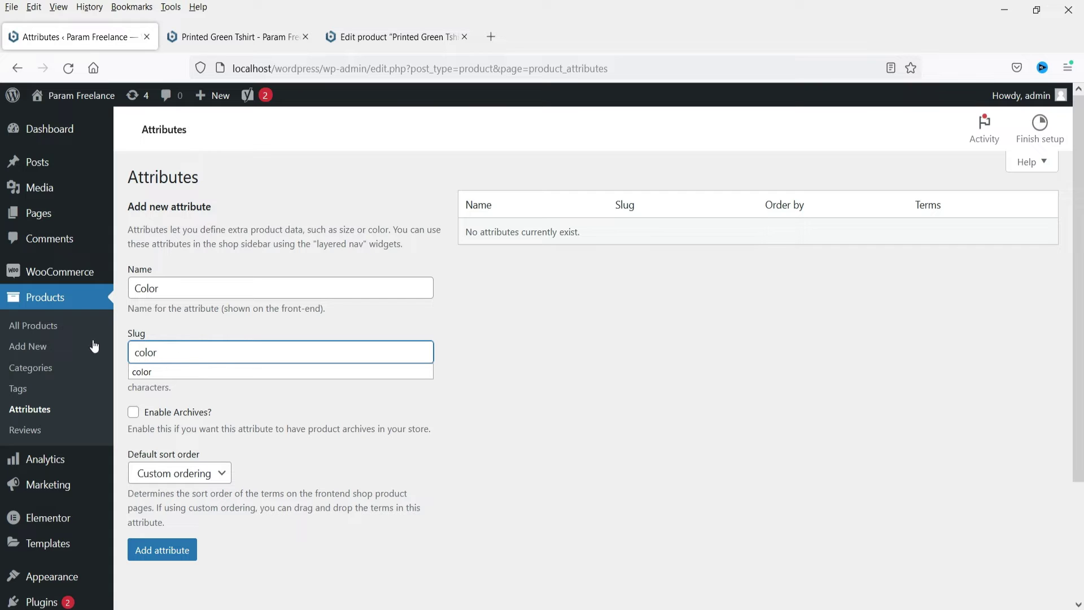
left_click(184, 551)
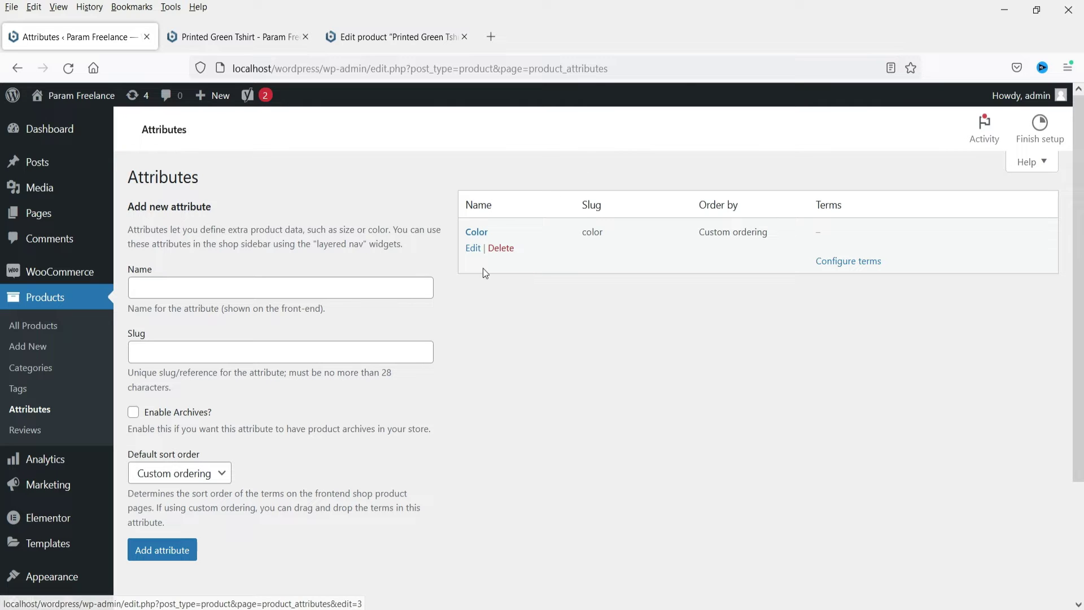
Add Blue and Orange as terms of the Color attribute.
left_click(849, 263)
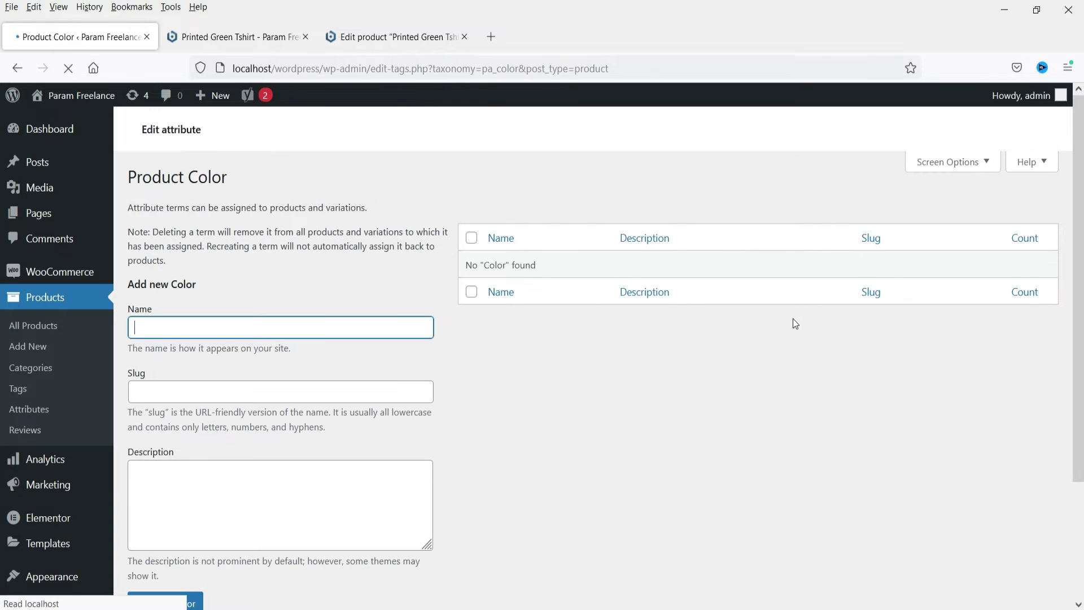
type("Blue")
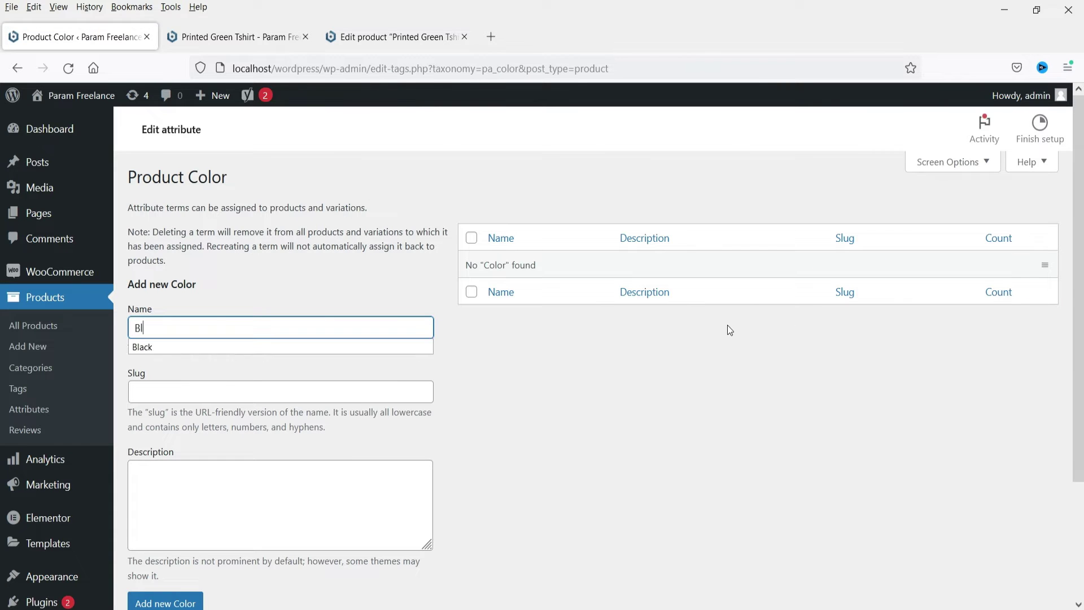
left_click(171, 395)
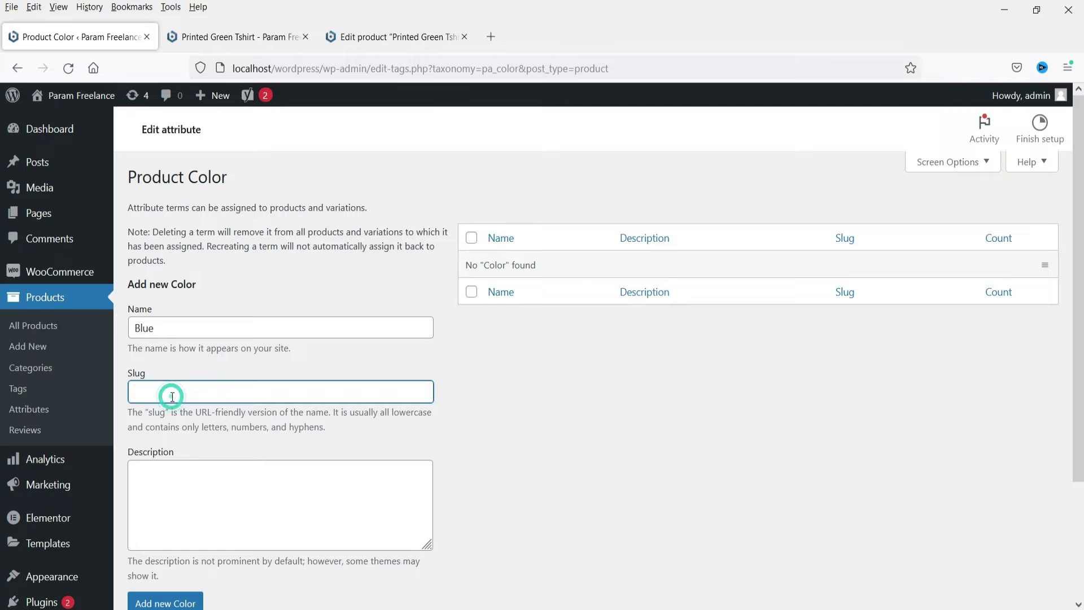
left_click(172, 603)
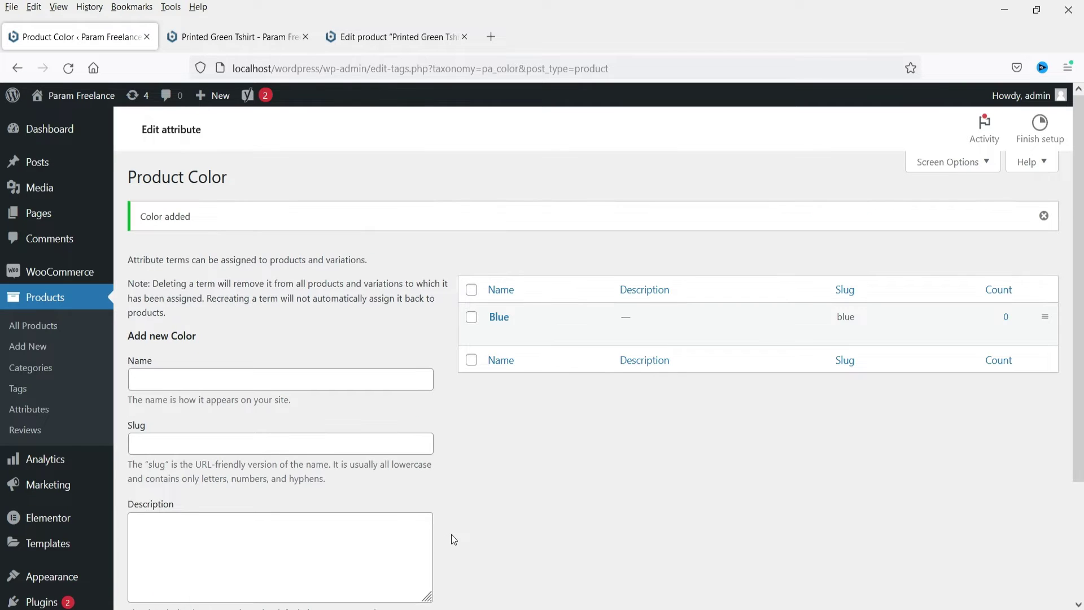
left_click(249, 372)
type("O")
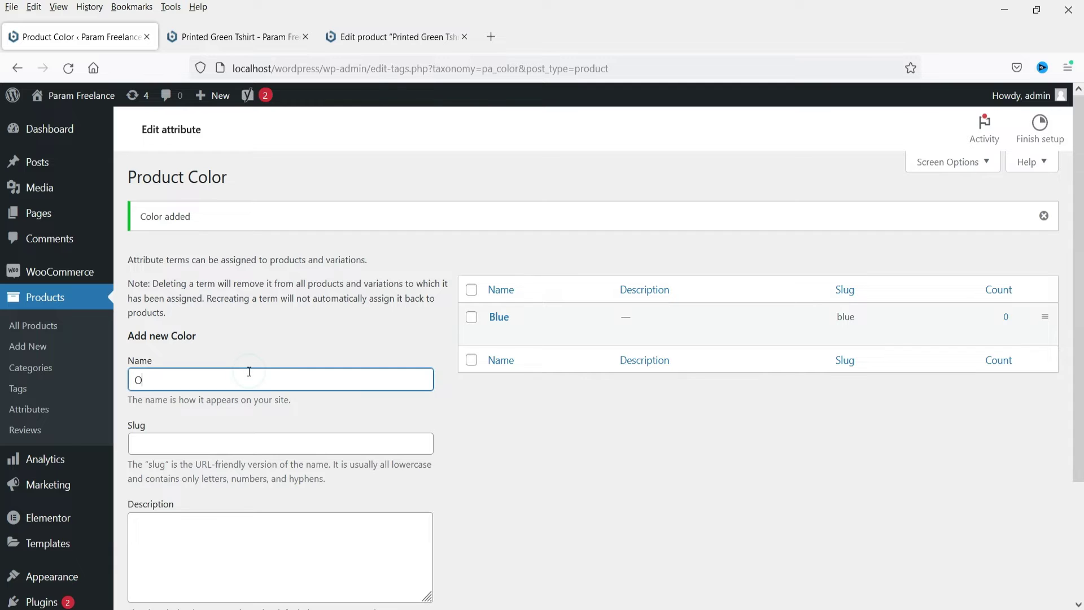
type("rage")
key("BackSpace")
key("BackSpace")
key("BackSpace")
type("nge")
scroll(176, 508, "down", 3)
left_click(165, 508)
Add Green as a Color term and return to the attributes overview.
left_click(161, 231)
type("Gree")
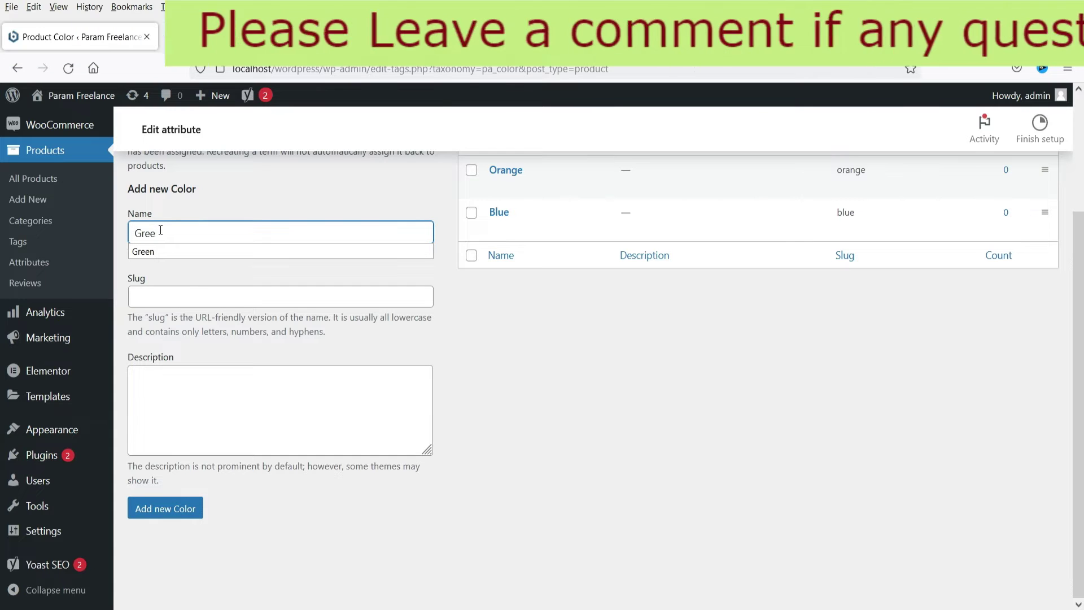
type("n")
left_click(181, 518)
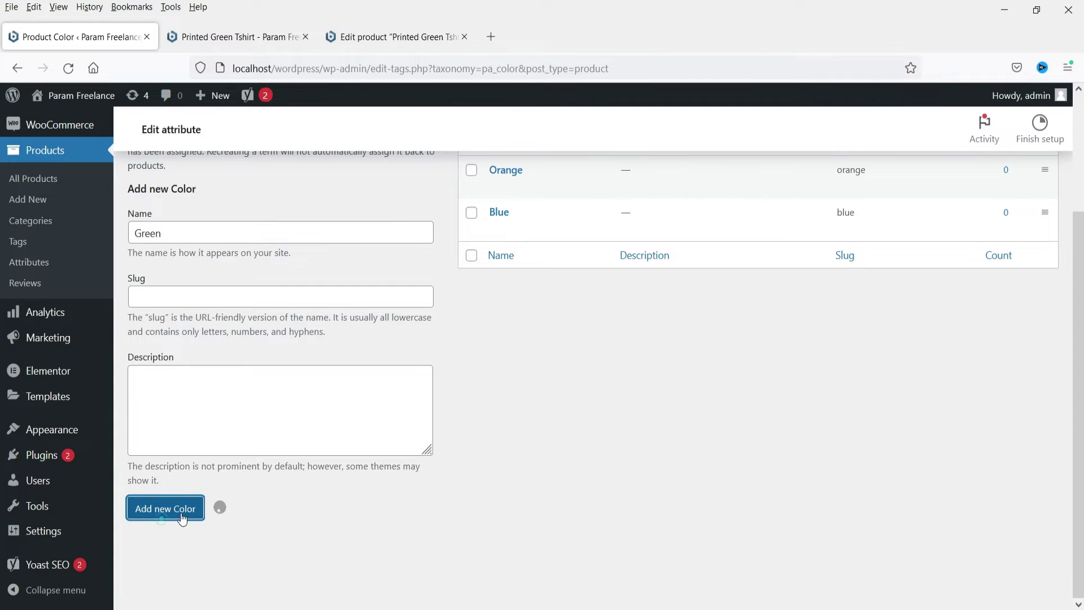
scroll(734, 472, "up", 3)
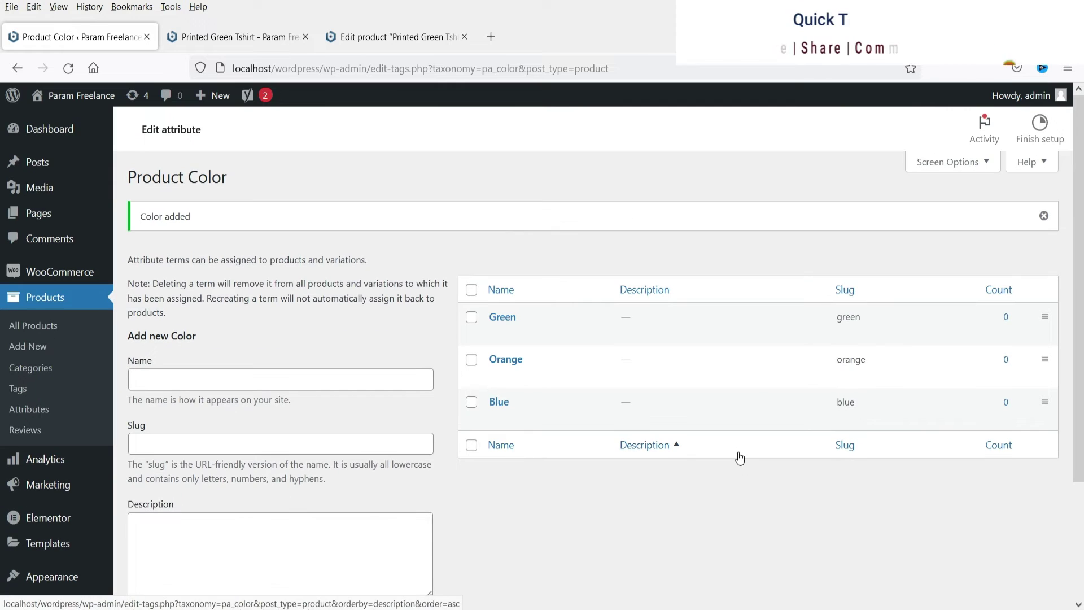
left_click(41, 410)
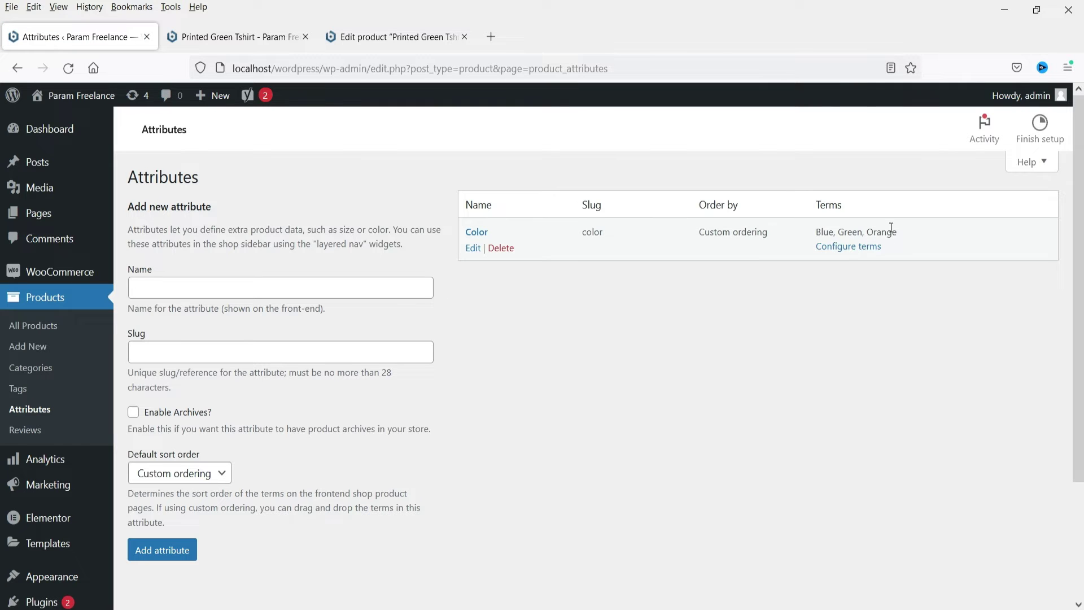
Create a product attribute named Size.
left_click(174, 287)
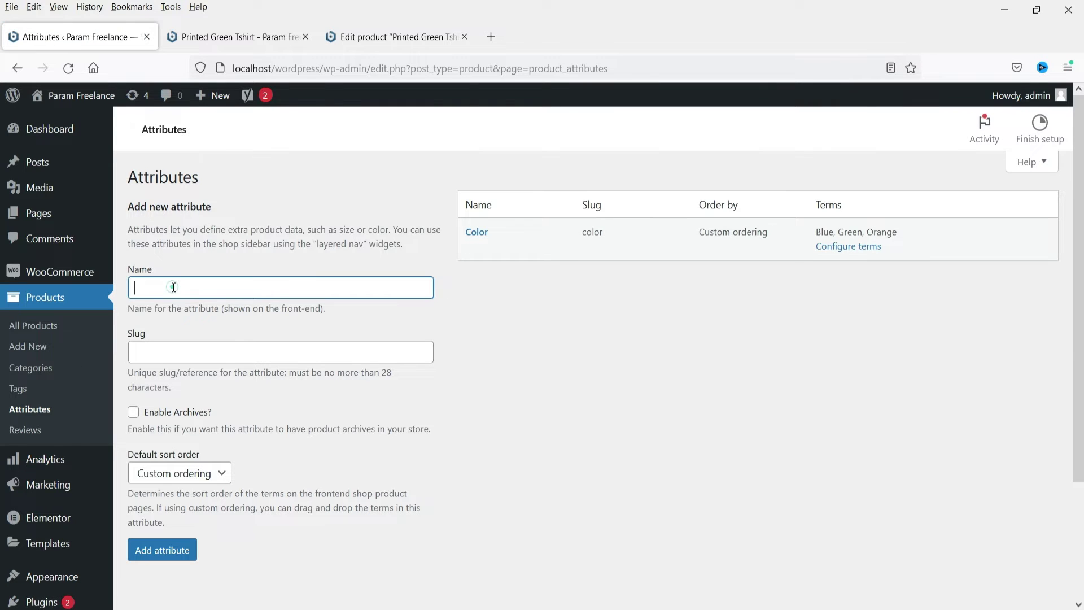
type("Size")
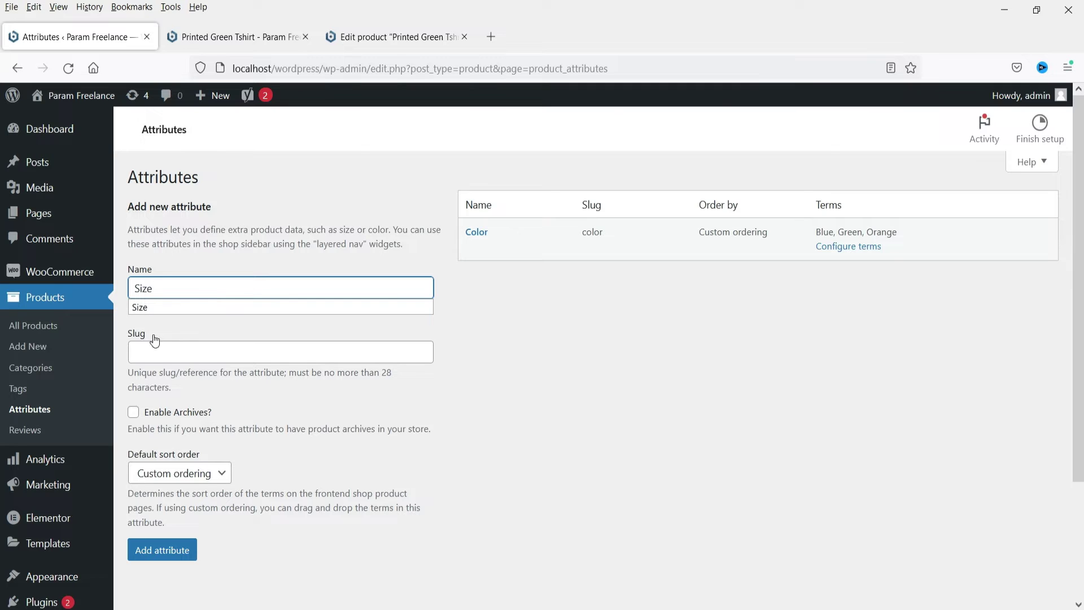
left_click(162, 549)
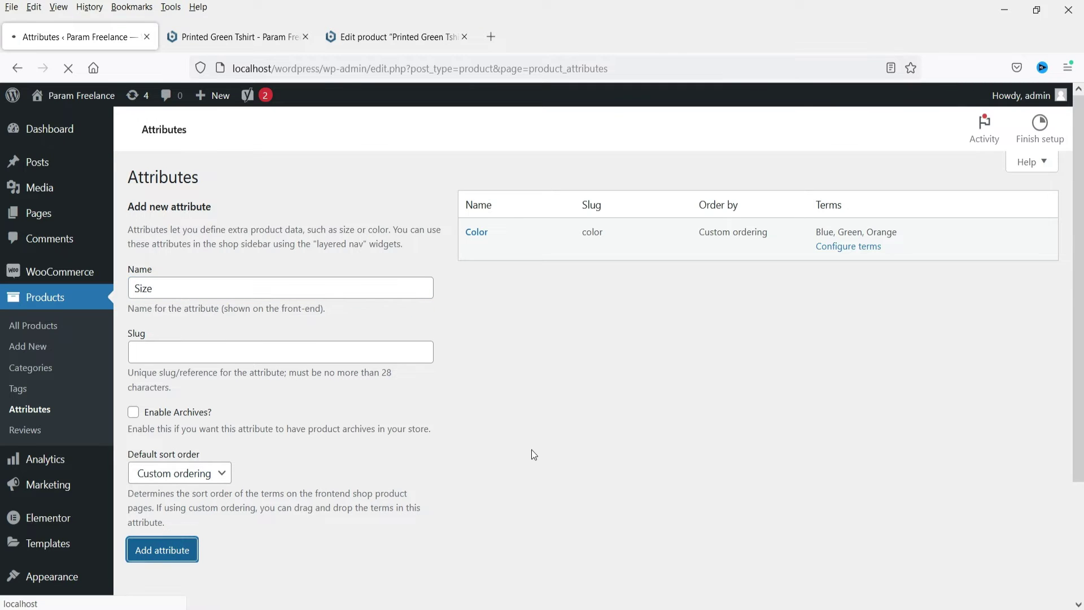
Add Small and Medium as terms of the Size attribute.
mouse_move(473, 290)
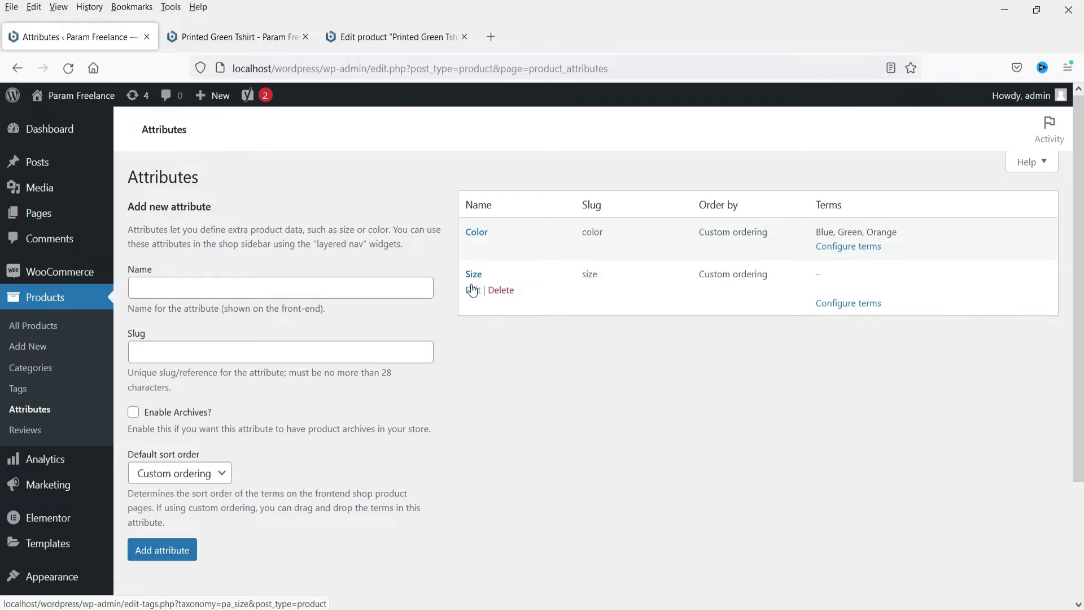
left_click(858, 307)
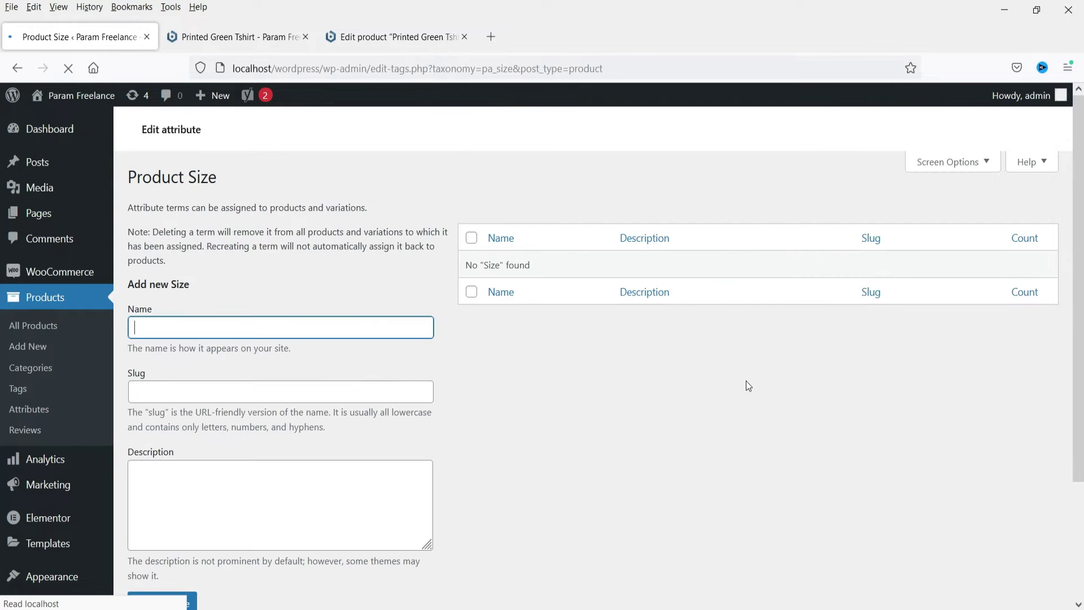
type("M")
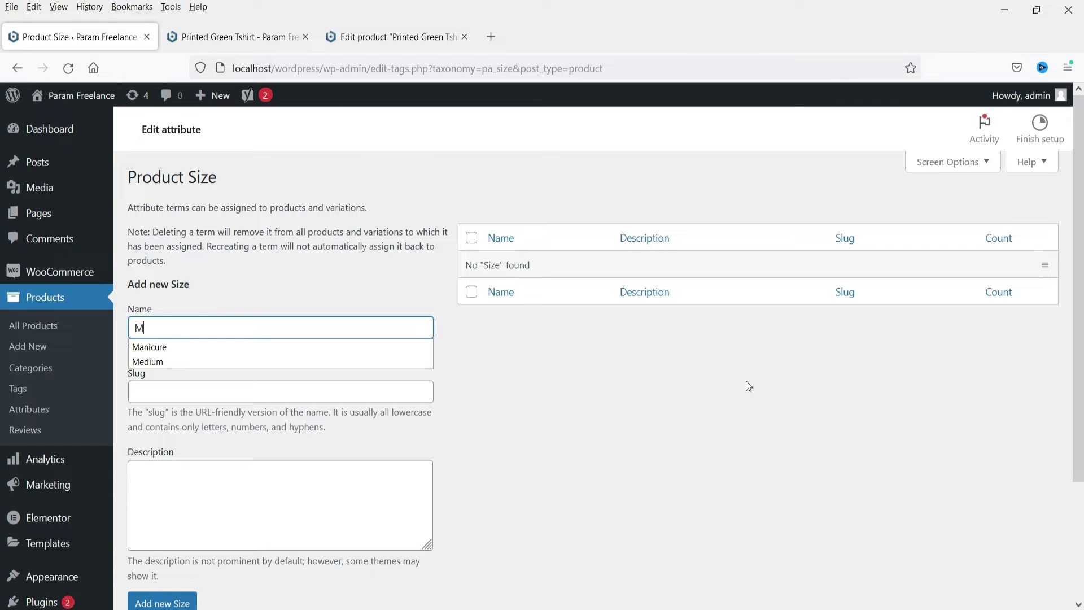
key("BackSpace")
type("Small")
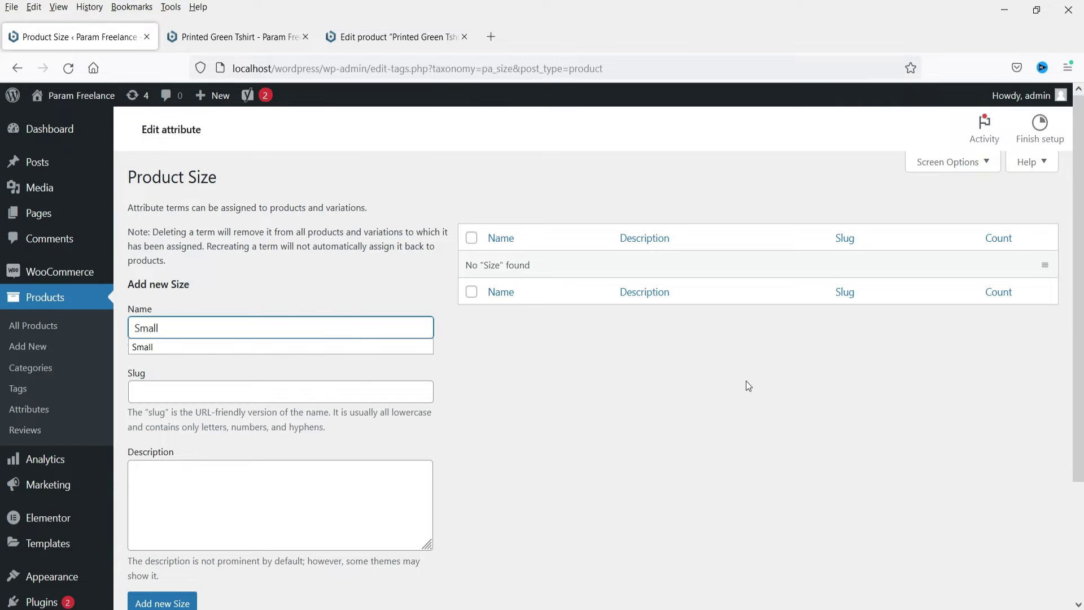
left_click(568, 431)
left_click(179, 603)
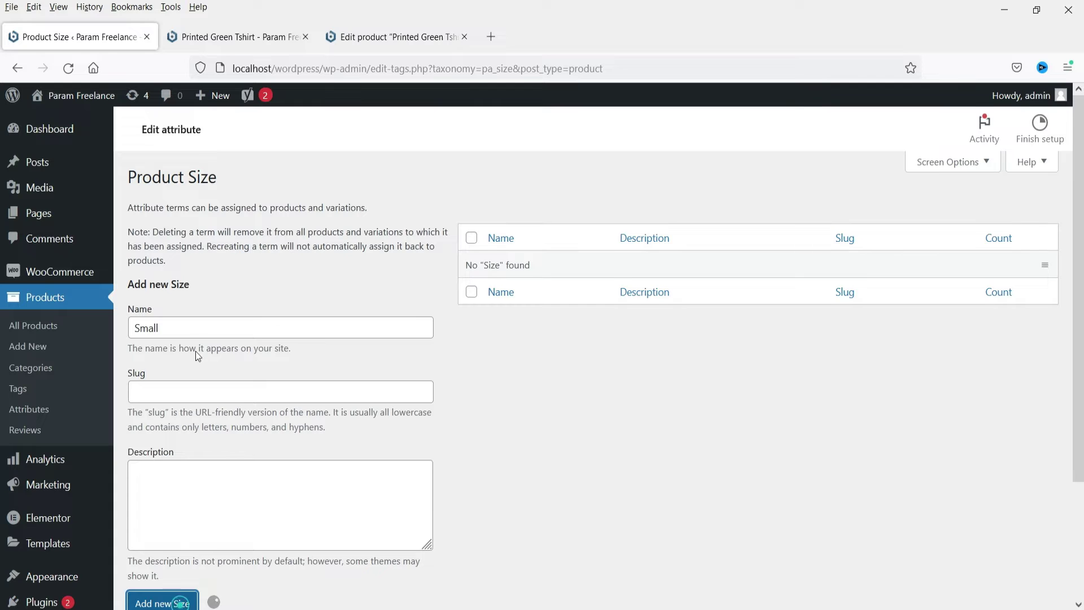
left_click(176, 380)
type("Me")
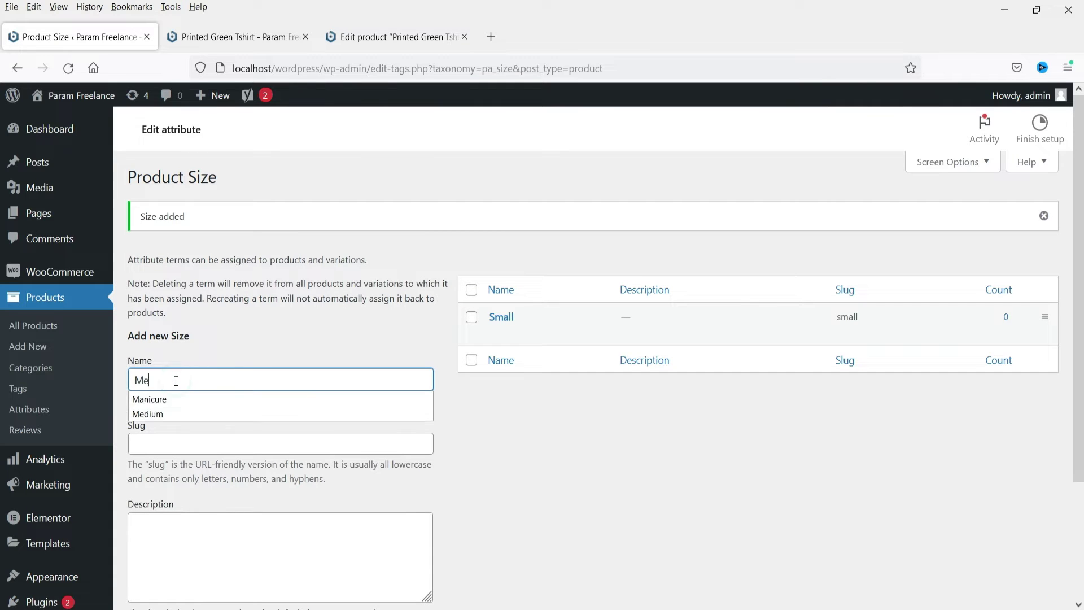
type("dium")
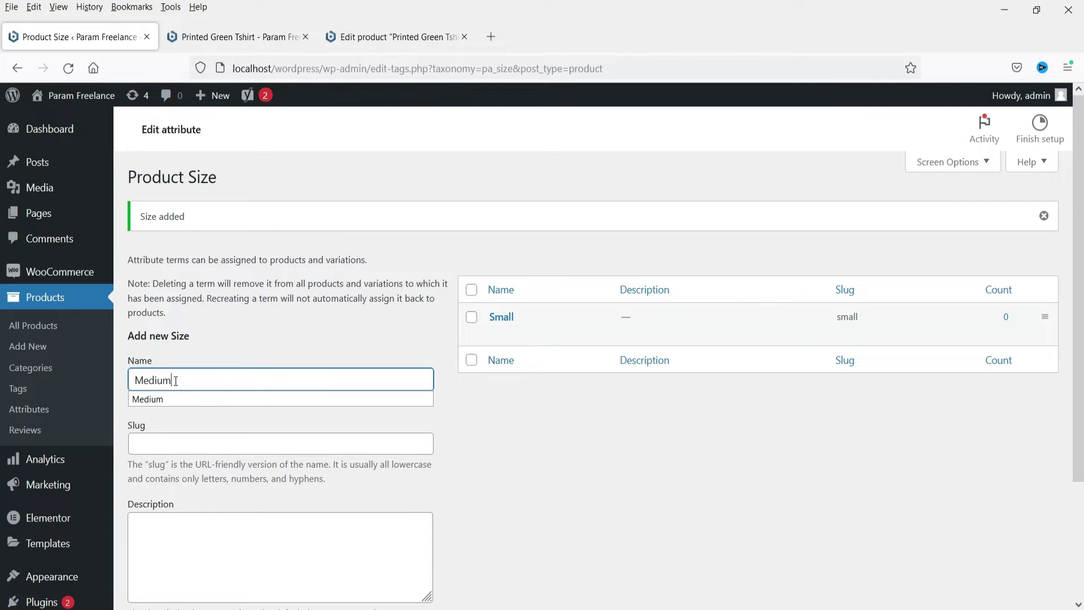
scroll(226, 520, "down", 3)
left_click(164, 508)
Add Large as a Size term and return to the attributes list.
left_click(172, 232)
type("L")
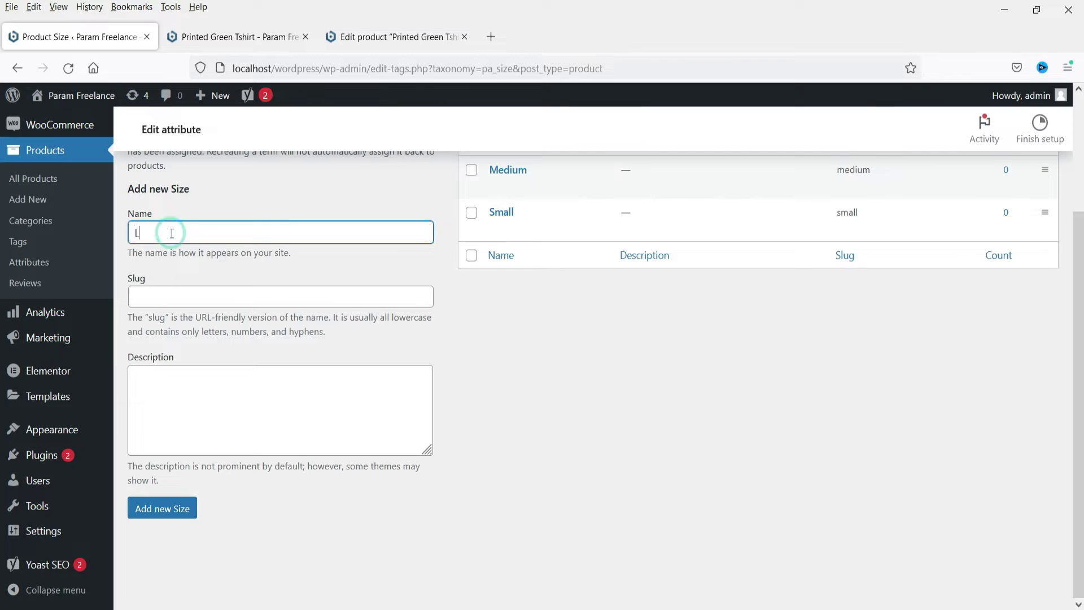
type("arge")
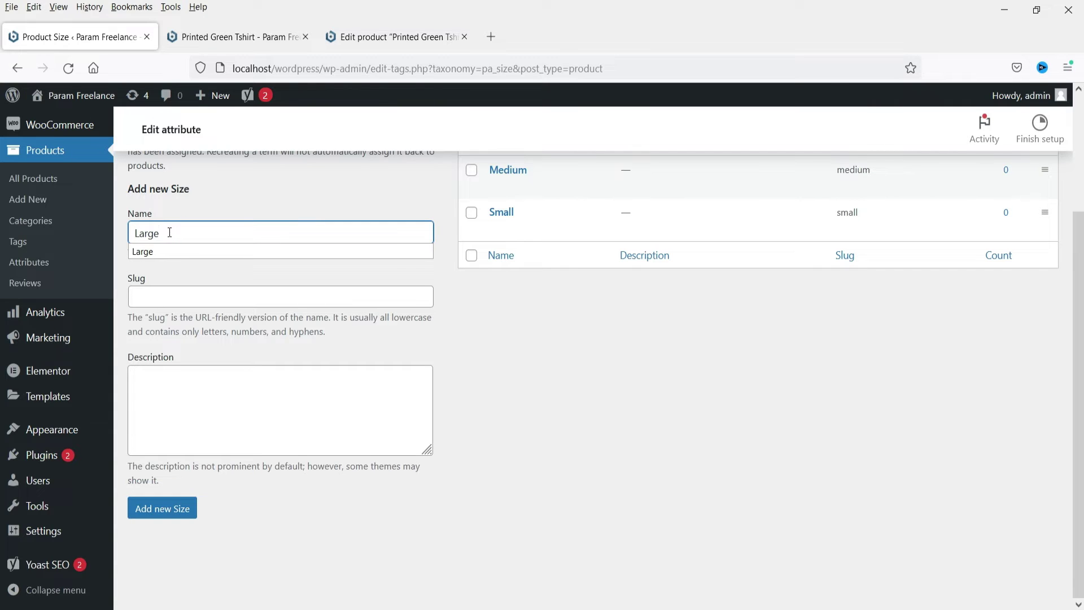
left_click(161, 508)
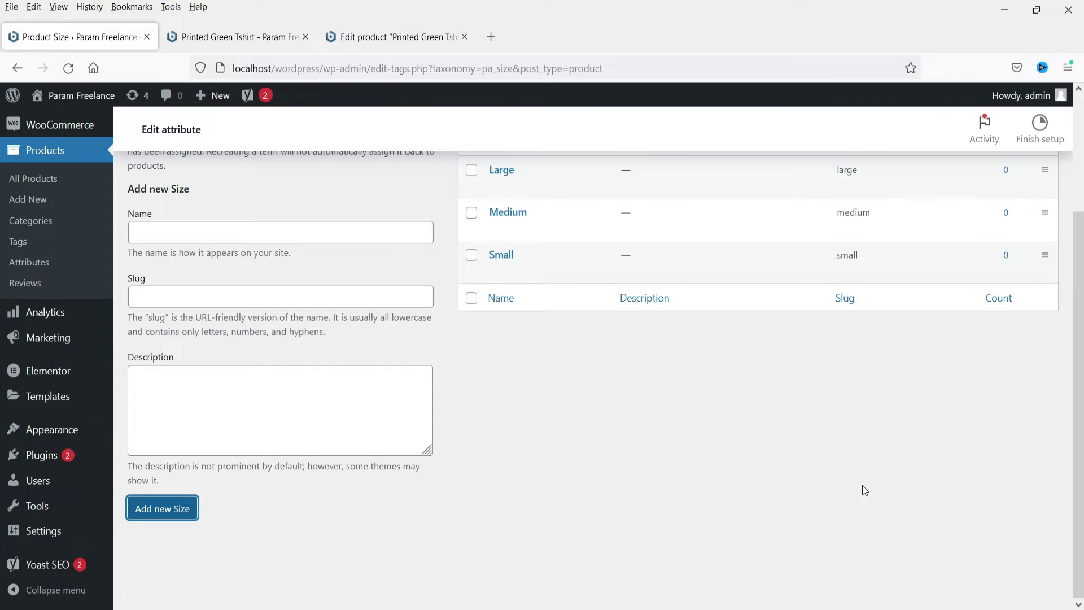
scroll(157, 388, "up", 2)
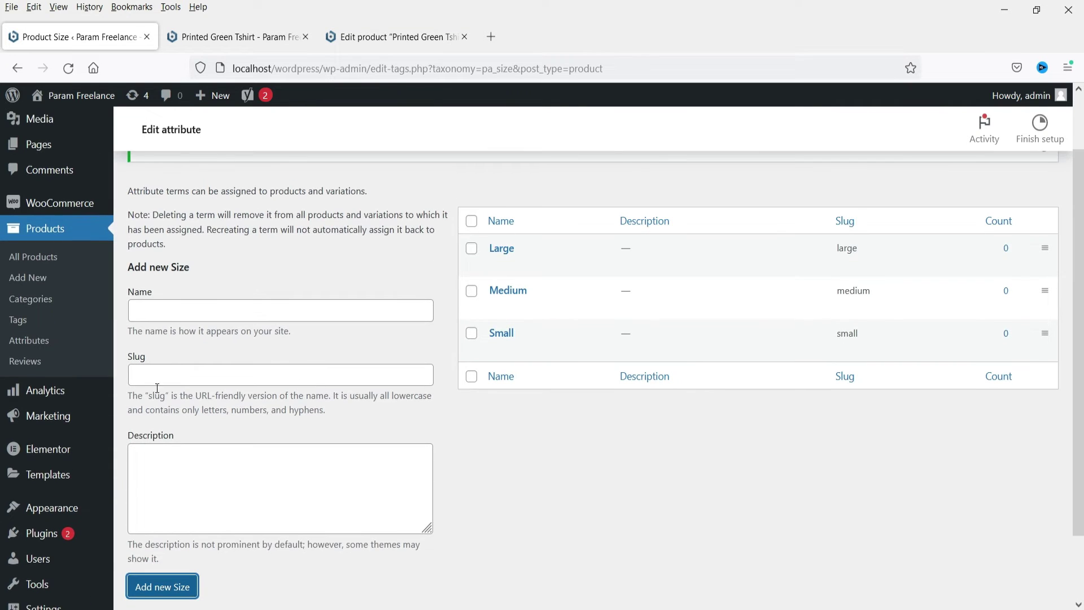
left_click(30, 341)
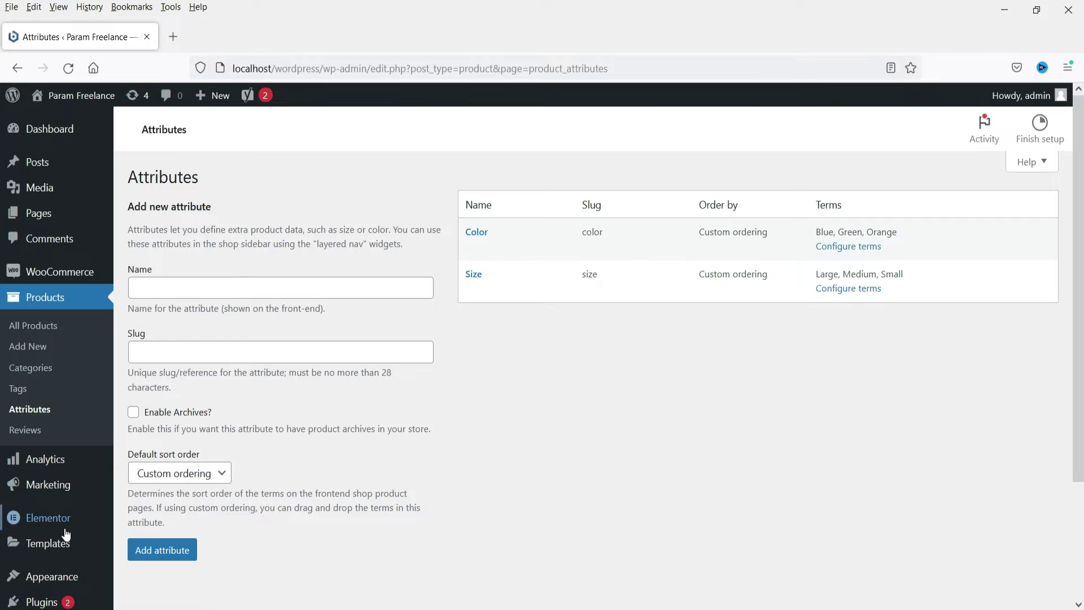
left_click(52, 328)
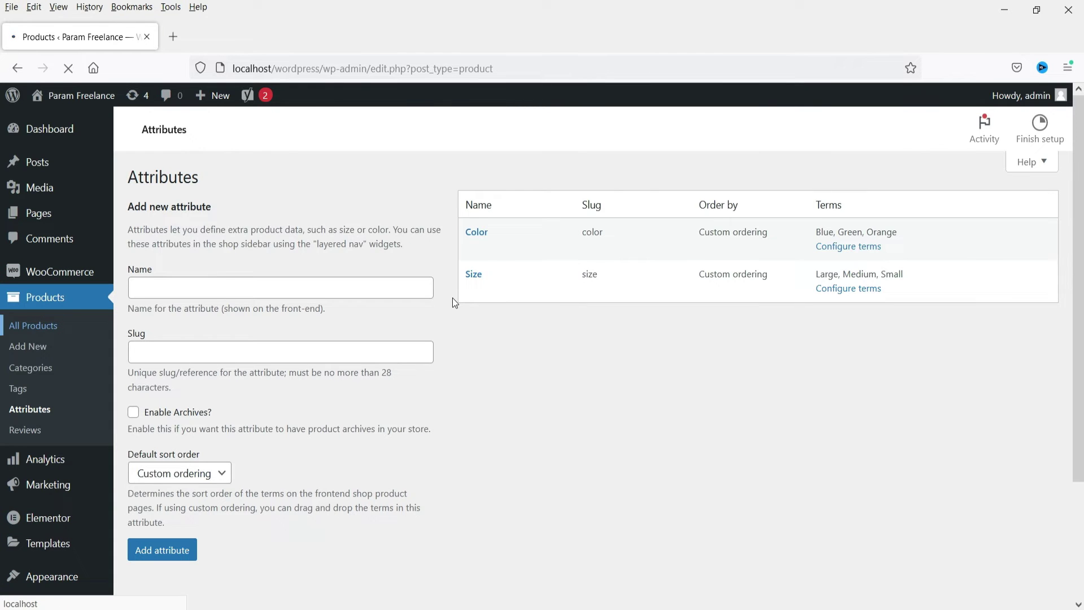
Open the Printed Tshirt Blue editor in a new tab and switch to it.
scroll(457, 276, "down", 3)
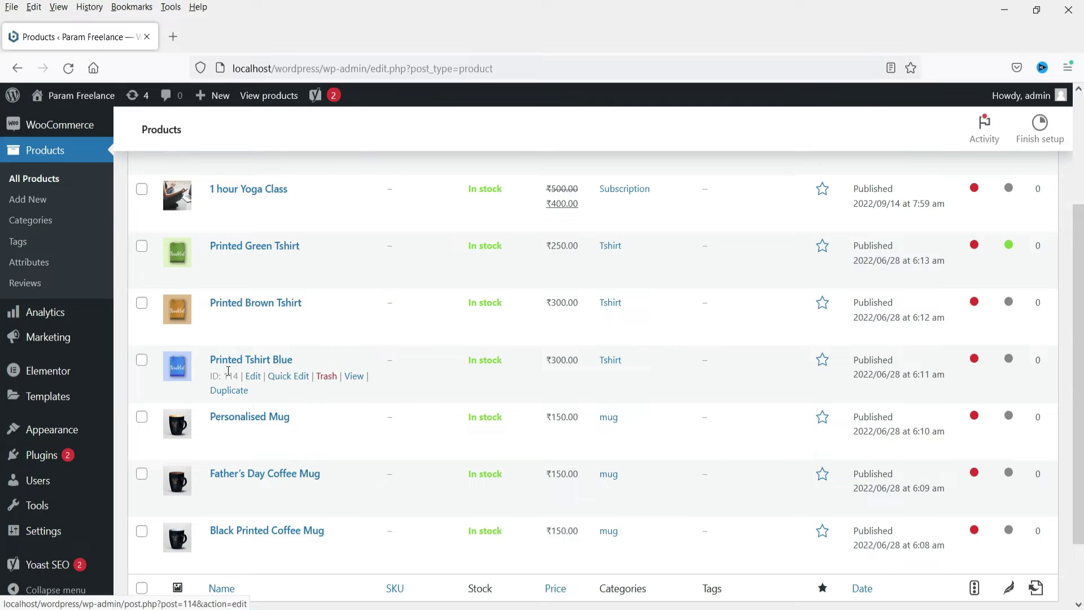
right_click(253, 376)
left_click(299, 392)
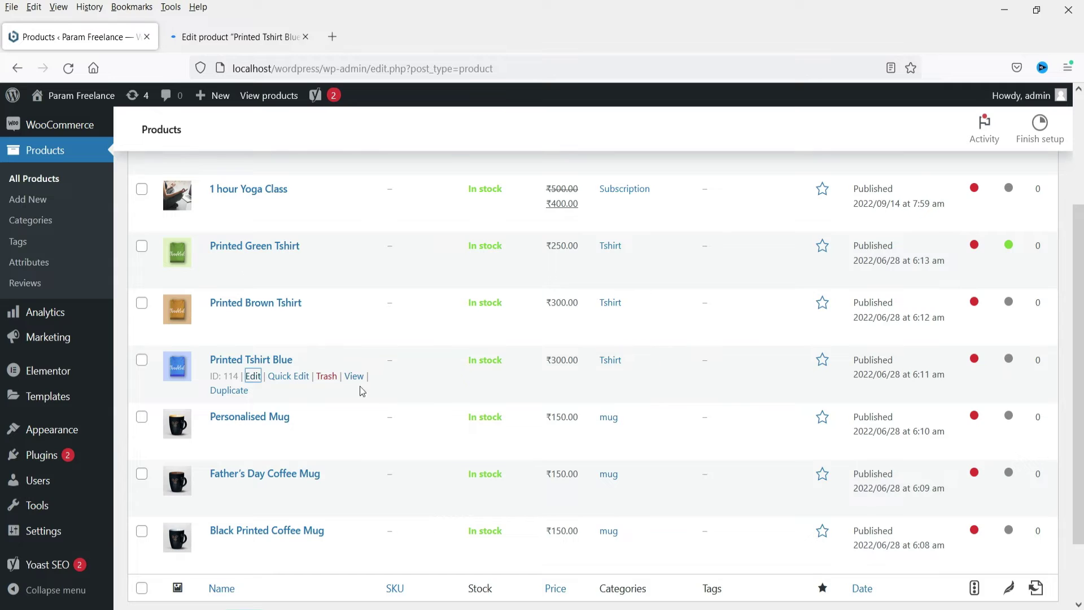
left_click(245, 37)
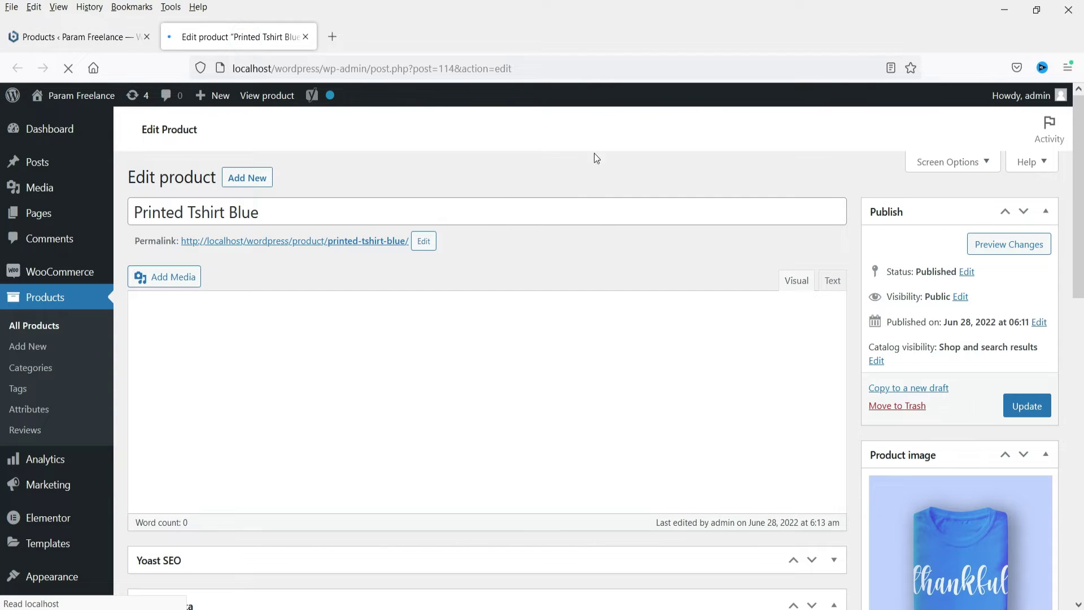
Make the product a Variable product and add the Color attribute used for variations.
scroll(608, 201, "down", 6)
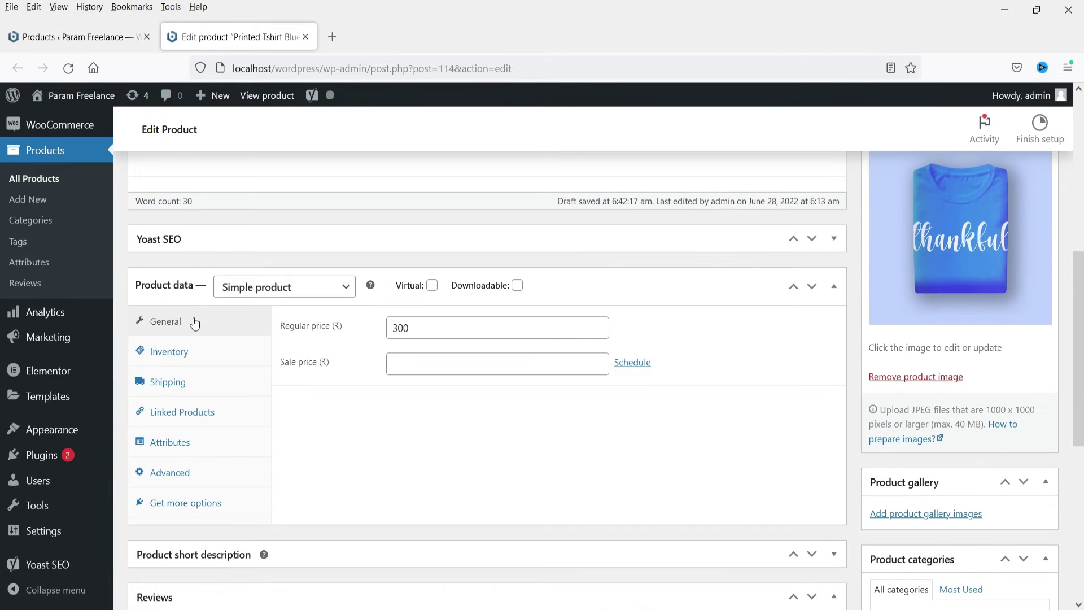
left_click(293, 287)
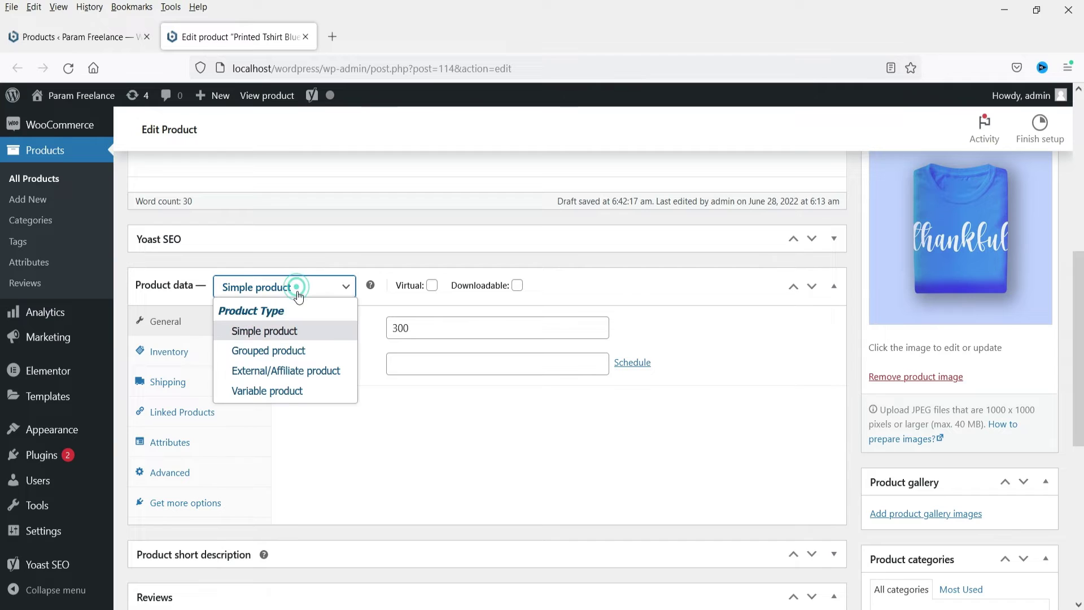
left_click(274, 391)
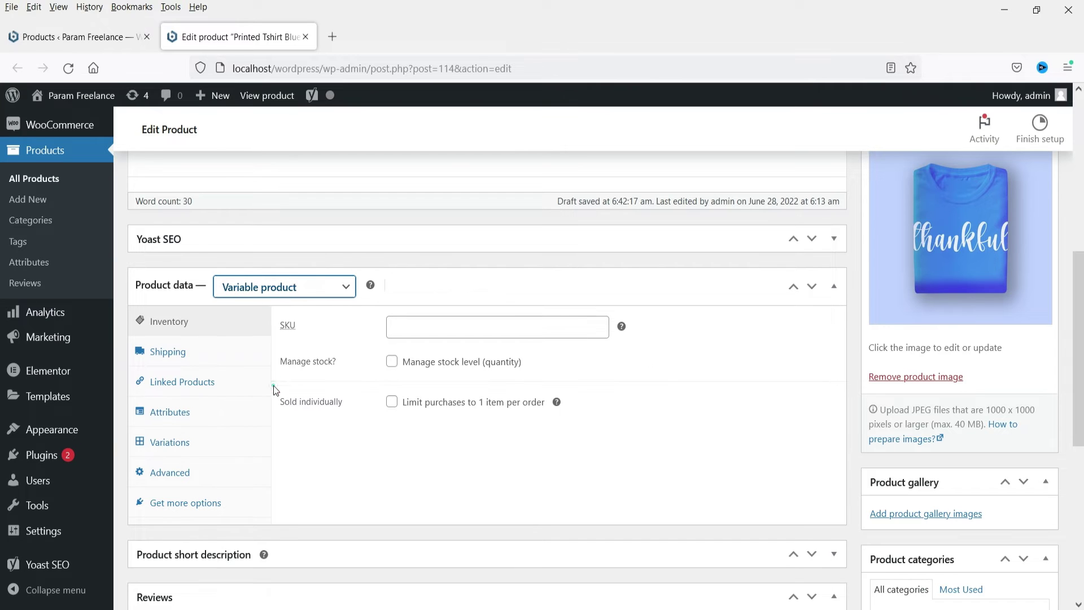
left_click(212, 412)
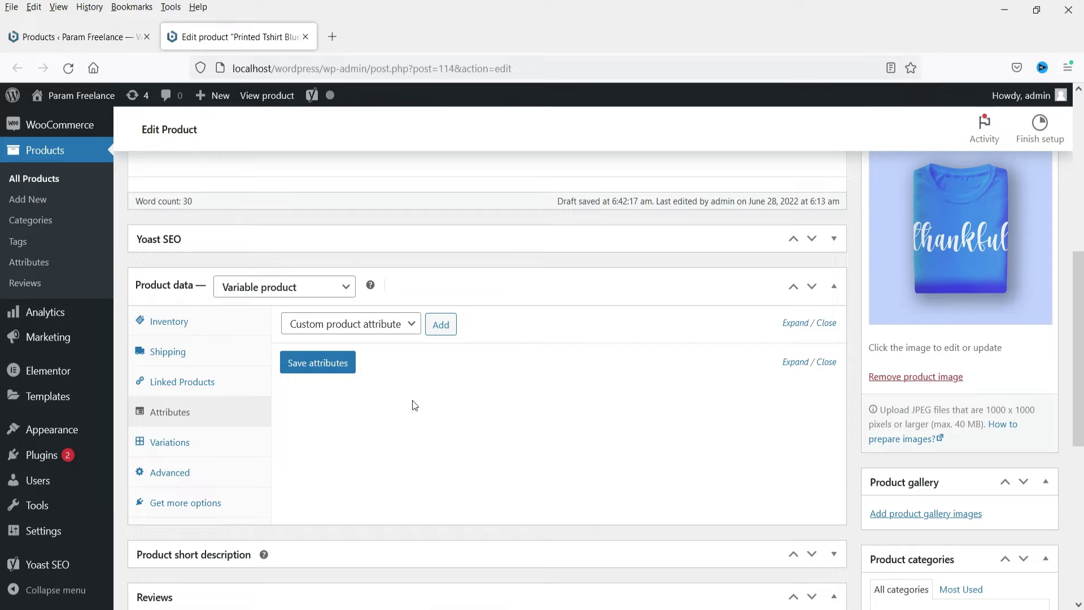
left_click(379, 331)
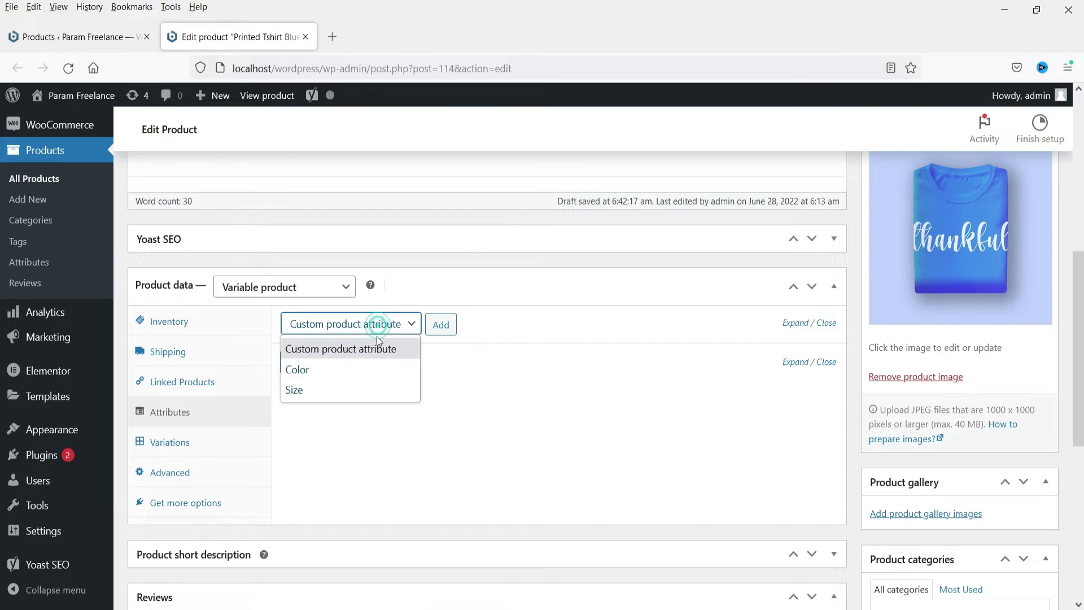
left_click(363, 371)
left_click(287, 455)
Select Blue, Green and Orange as Color values and save the attributes.
left_click(495, 417)
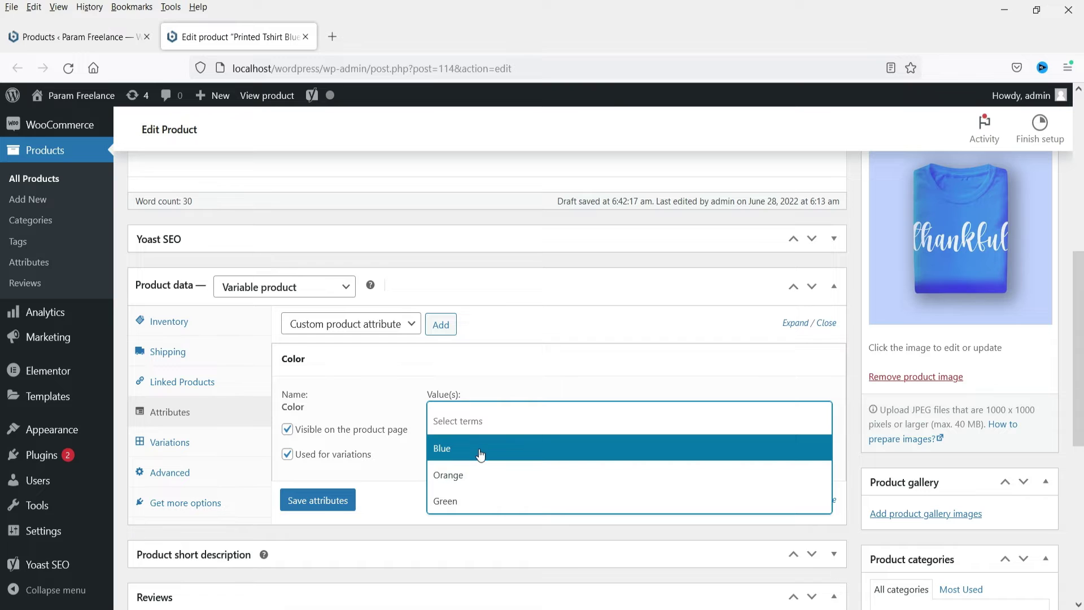
left_click(480, 454)
left_click(503, 415)
left_click(536, 501)
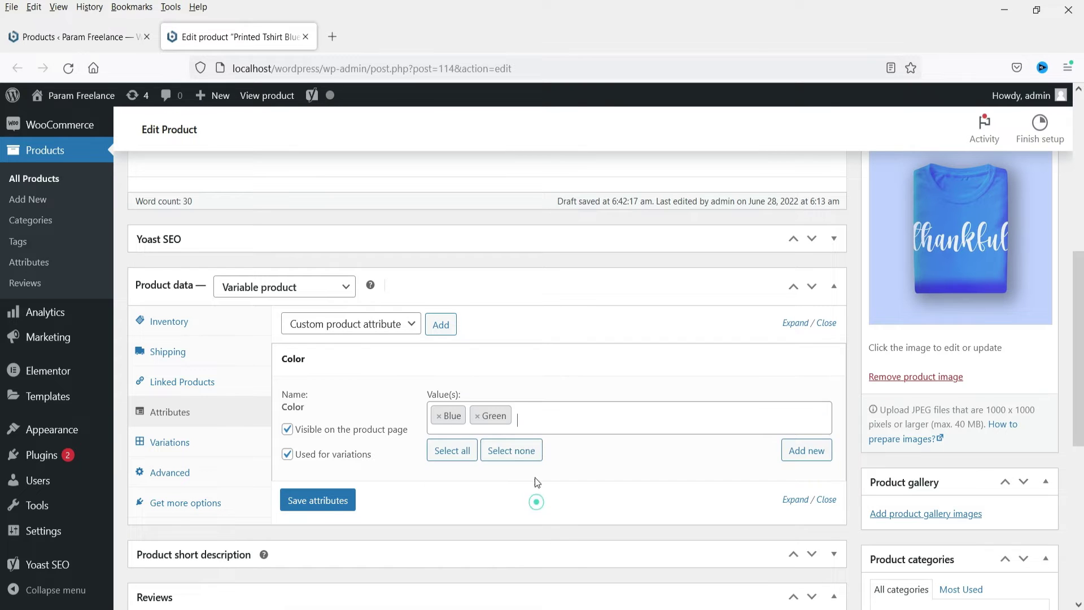
left_click(541, 416)
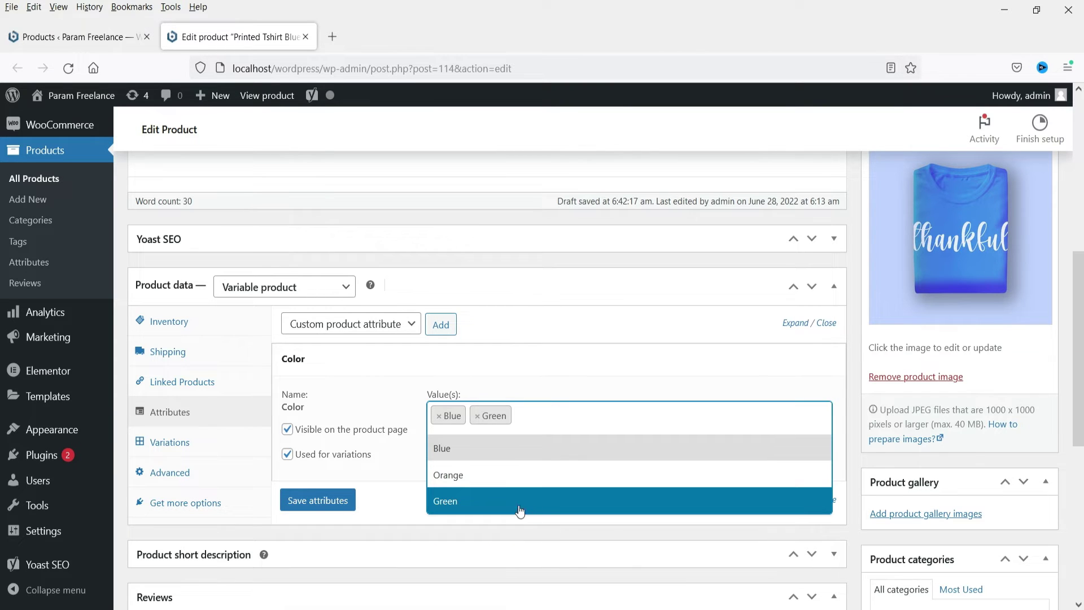
left_click(520, 511)
left_click(547, 415)
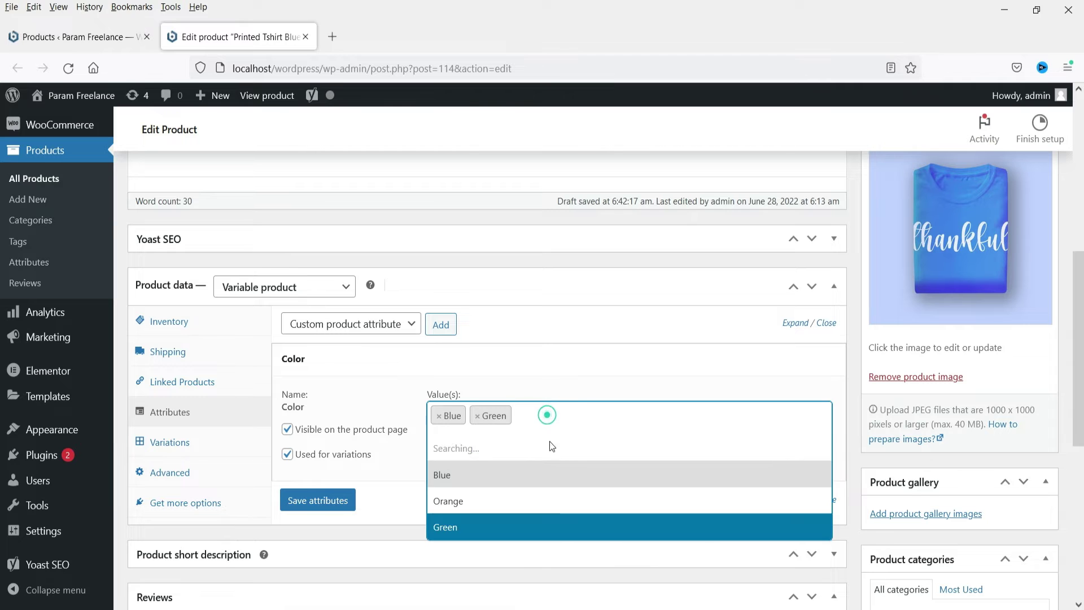
left_click(537, 476)
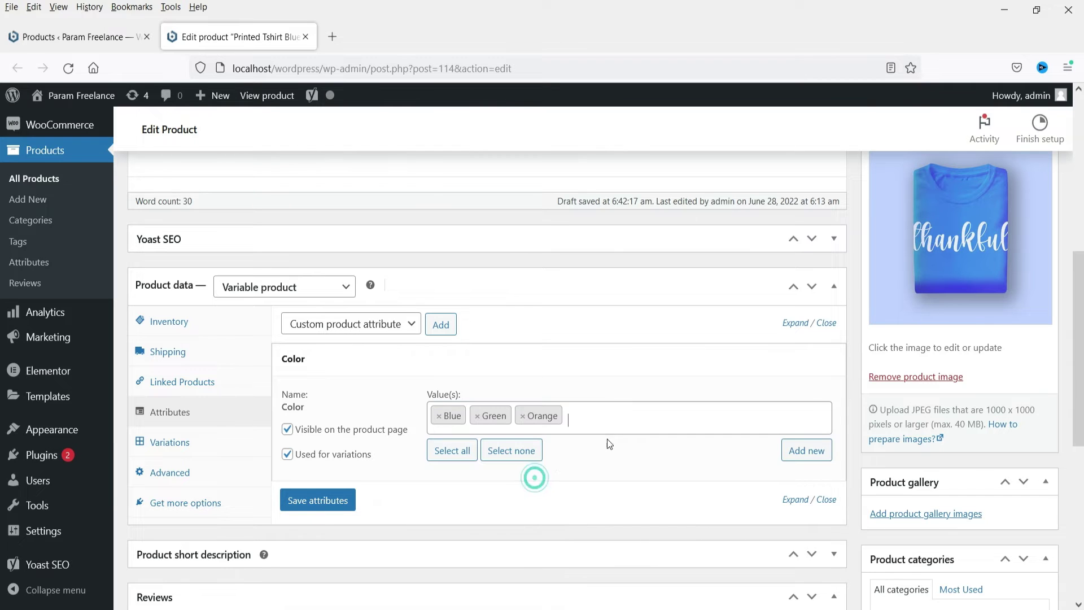
left_click(318, 501)
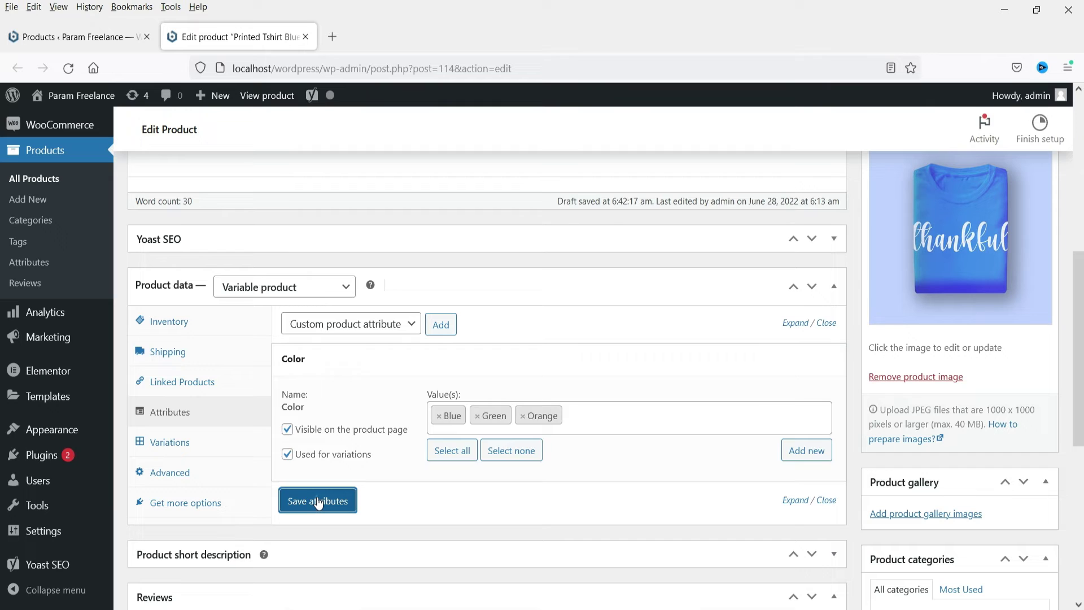
Add the Size attribute to the product and select Small and Large.
left_click(387, 332)
left_click(376, 391)
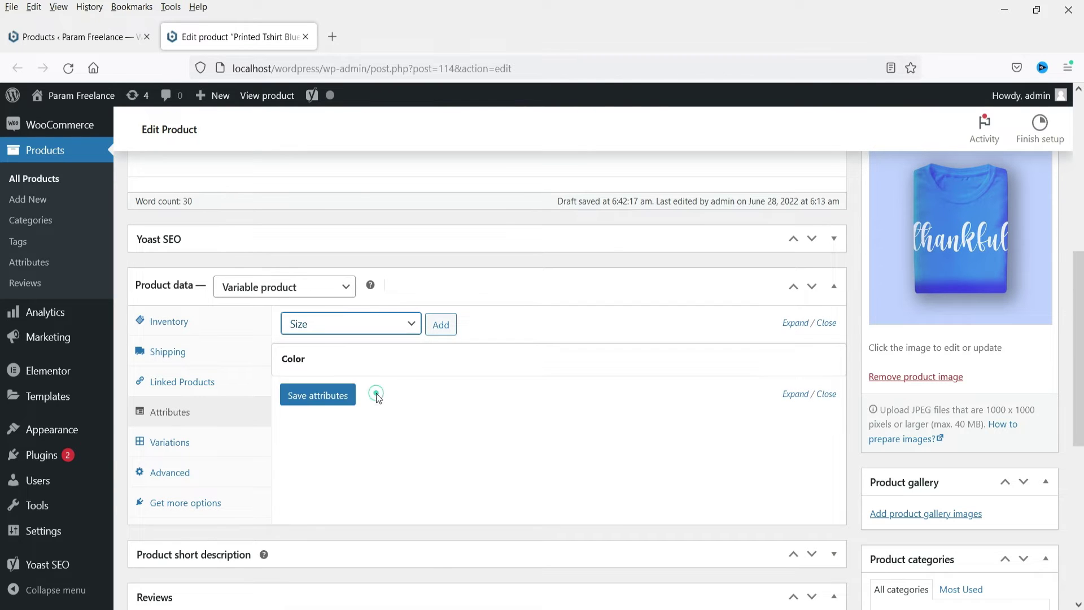
left_click(449, 324)
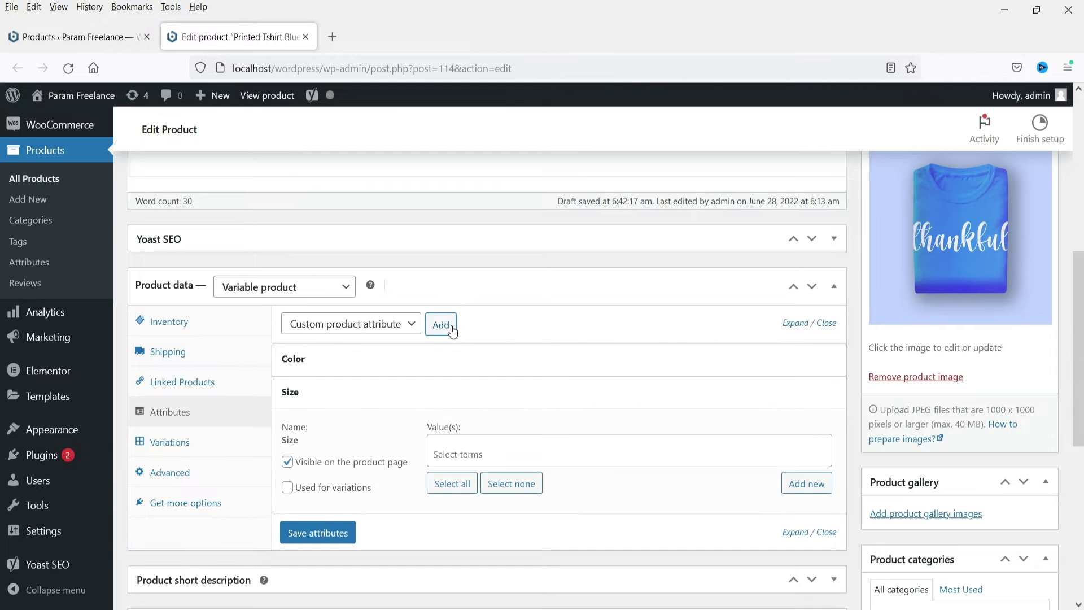
left_click(453, 456)
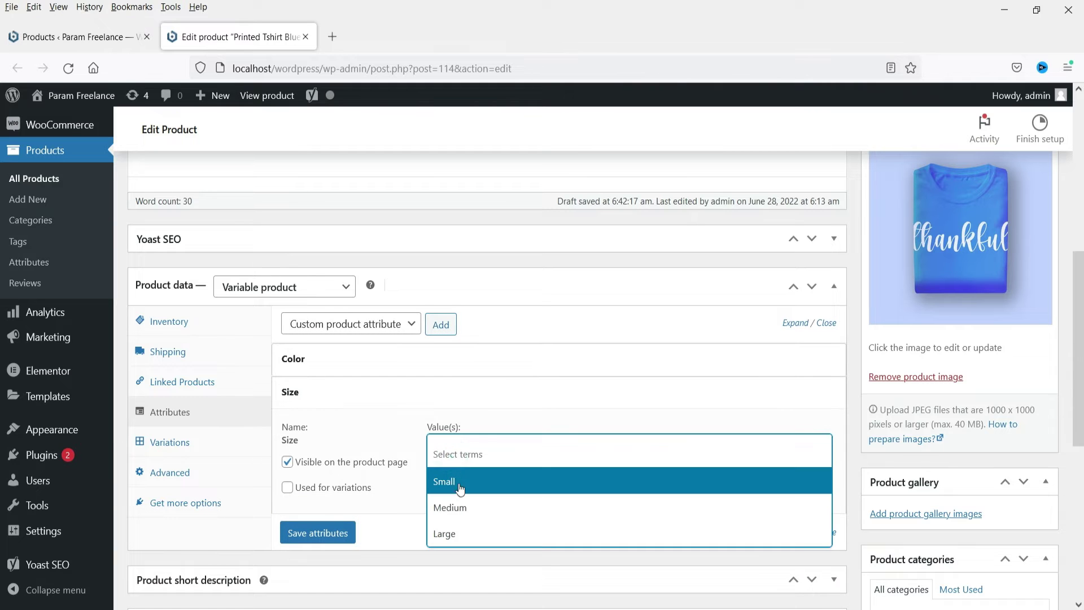
left_click(461, 483)
left_click(500, 446)
left_click(529, 531)
Add Medium to the Size values and save the Color and Size attributes.
left_click(536, 451)
left_click(536, 527)
left_click(544, 452)
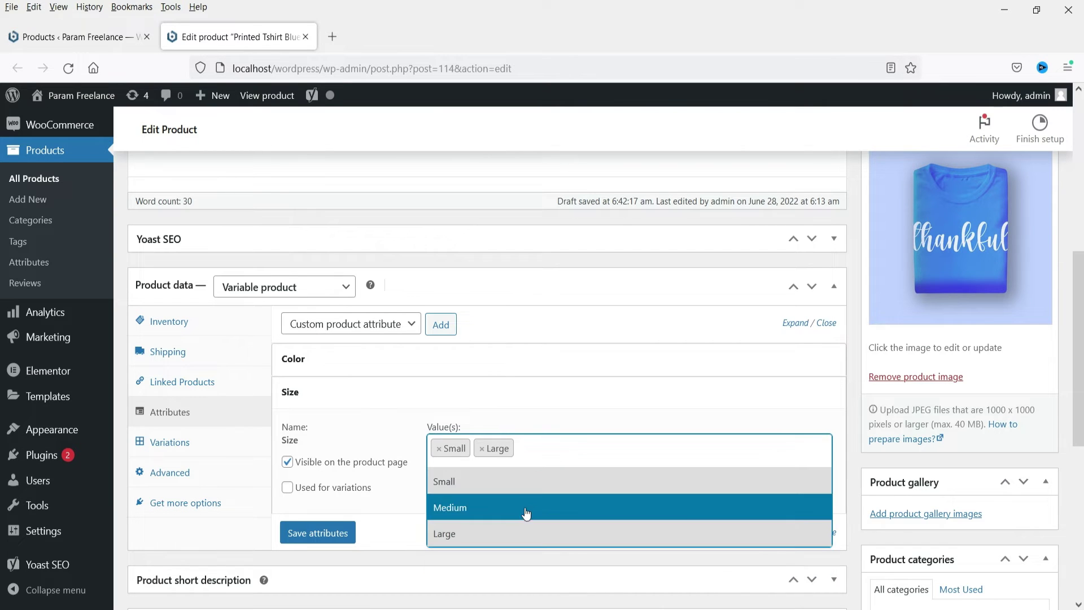
left_click(525, 512)
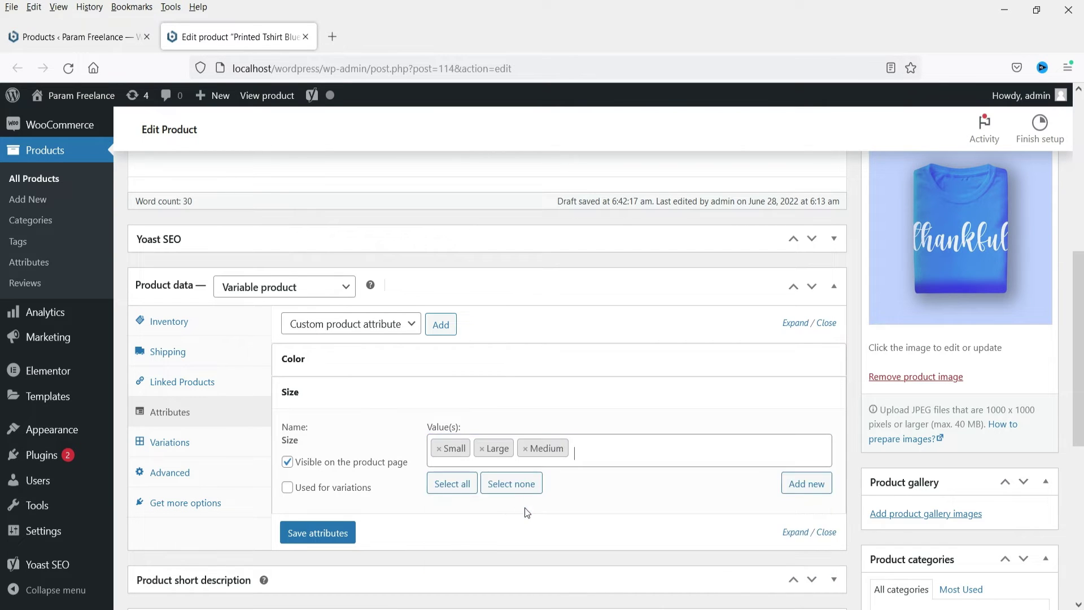
left_click(542, 449)
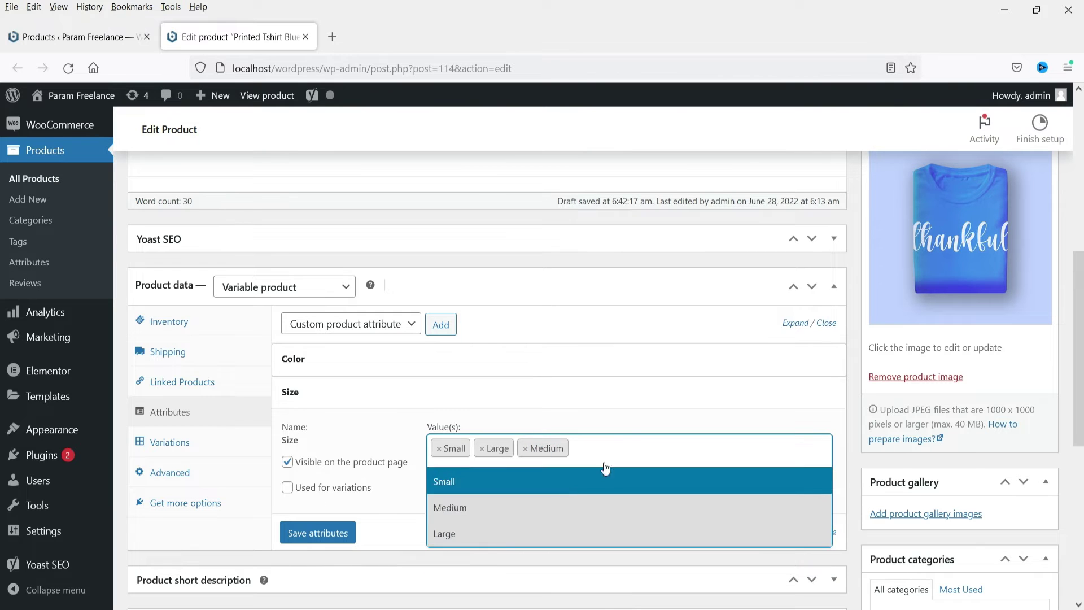
left_click(635, 415)
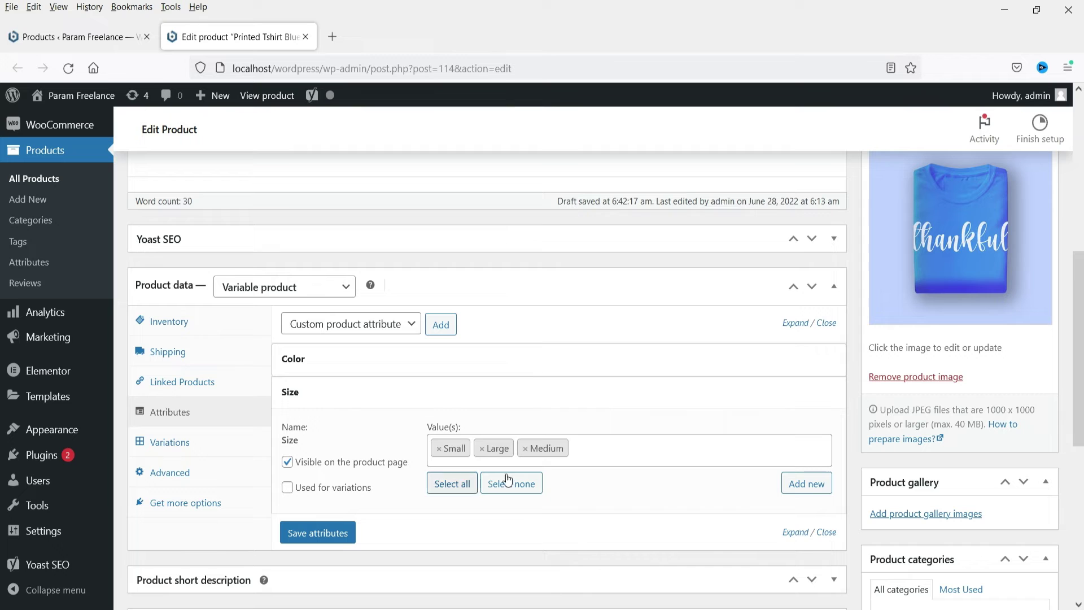
left_click(325, 534)
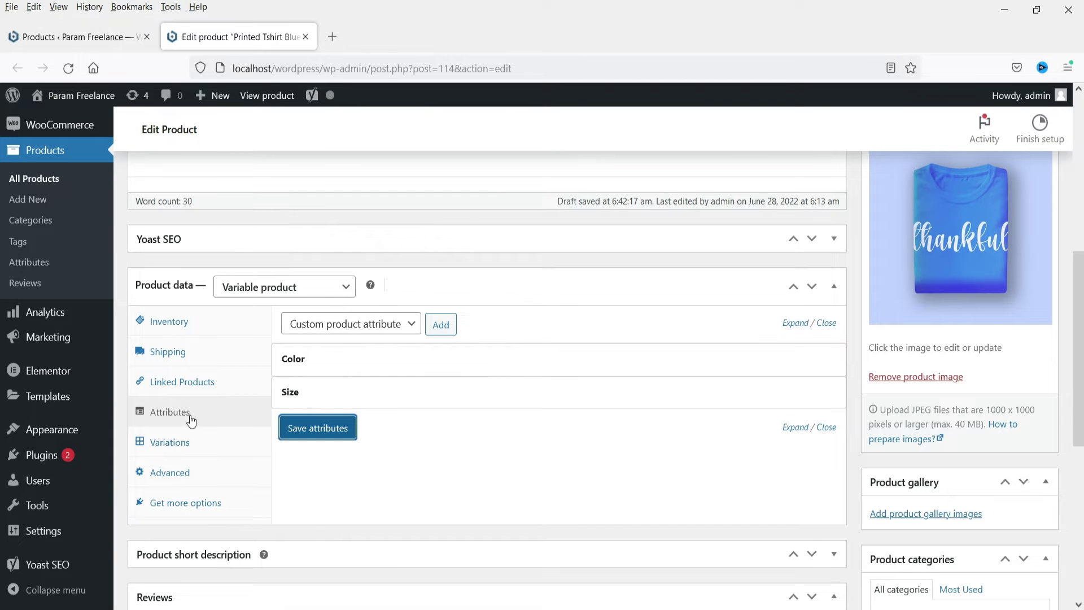
left_click(181, 443)
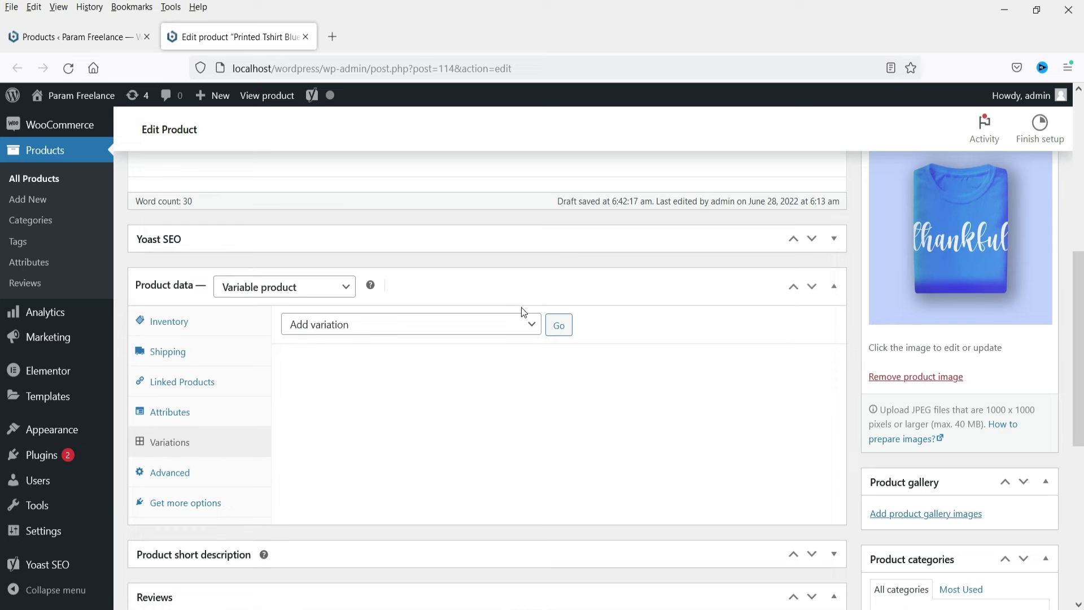
Create variations from all attributes, confirm, and dismiss the 9 variations added notice.
left_click(477, 324)
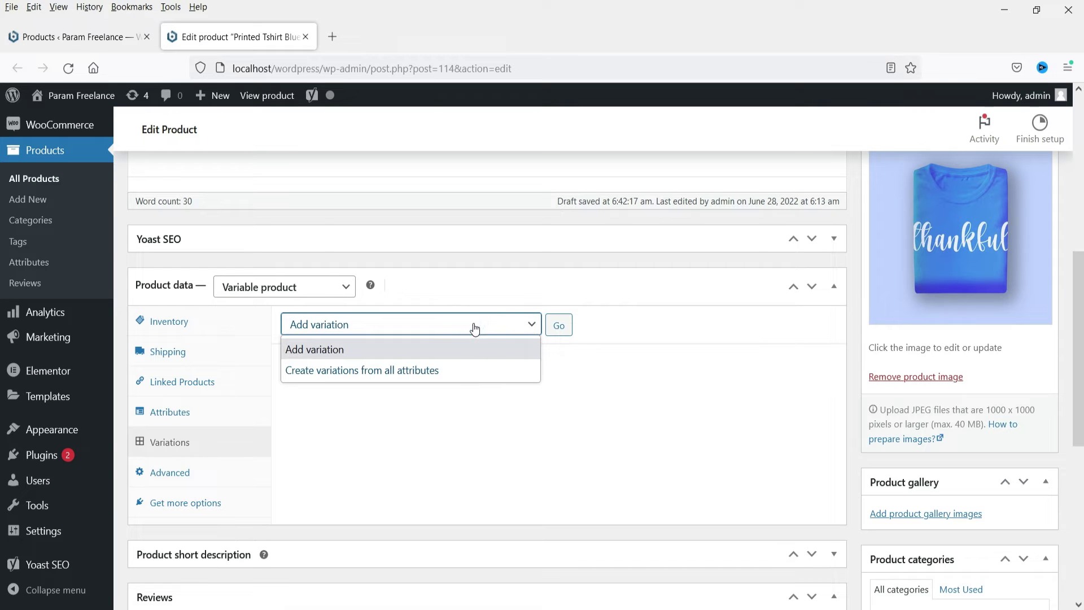
left_click(451, 369)
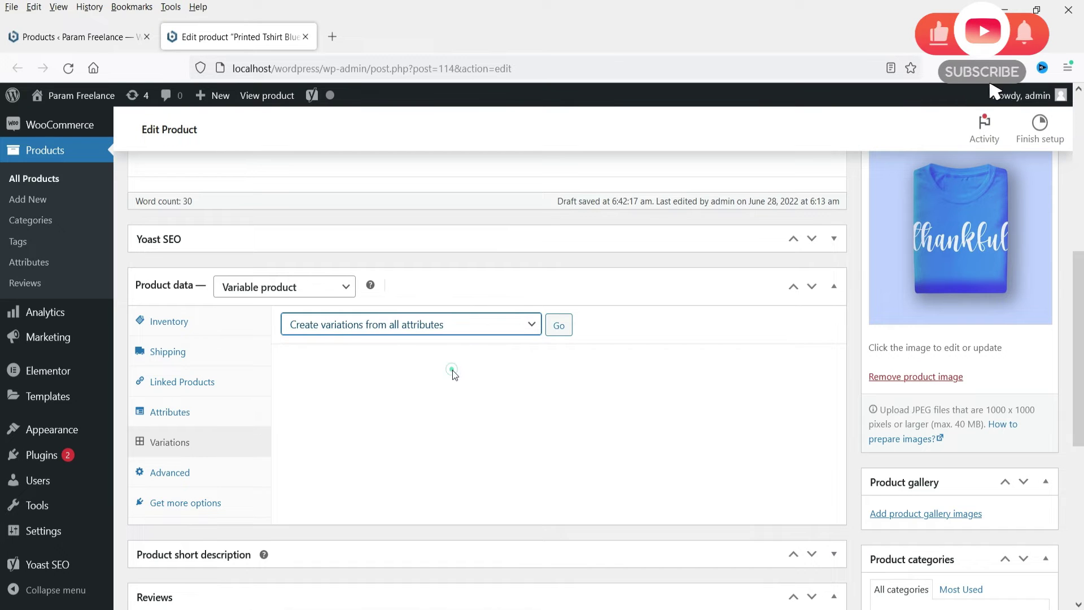
left_click(559, 326)
left_click(604, 384)
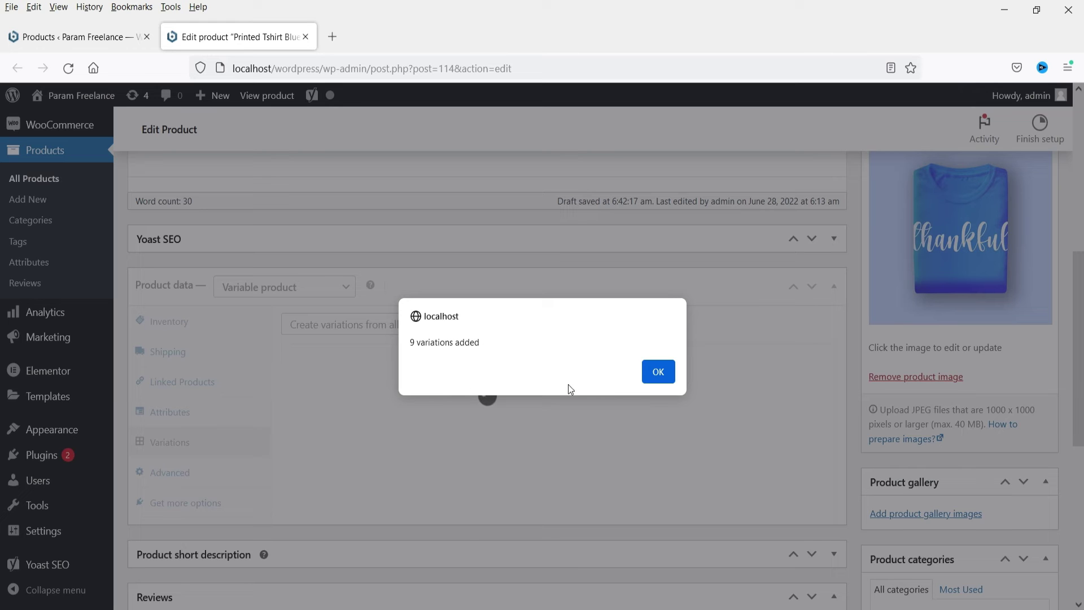
left_click(659, 371)
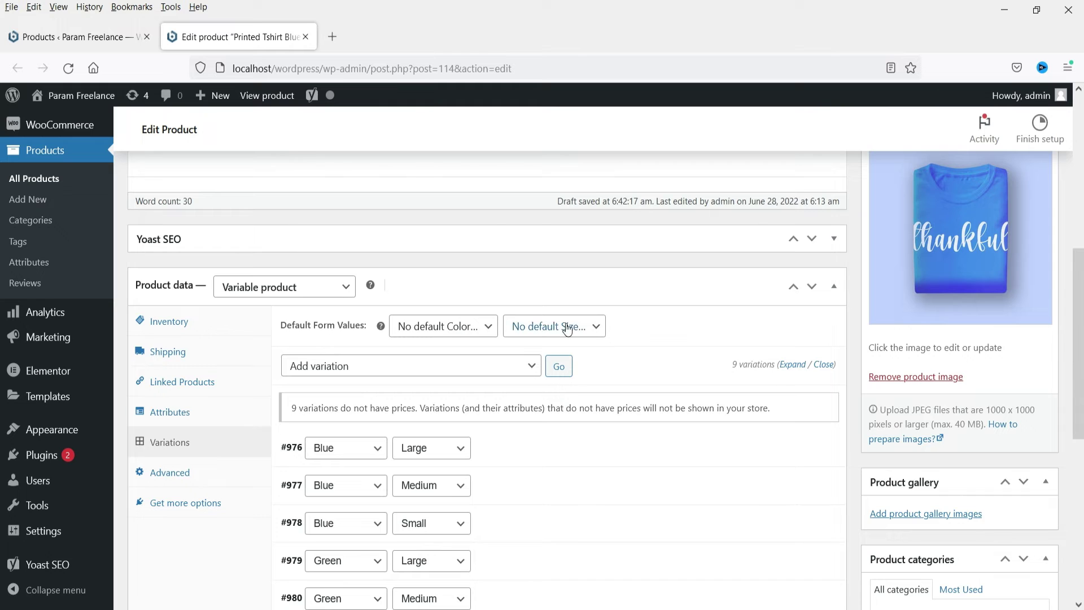
Give variation #976 a regular price of 250 and collapse it.
scroll(537, 194, "down", 4)
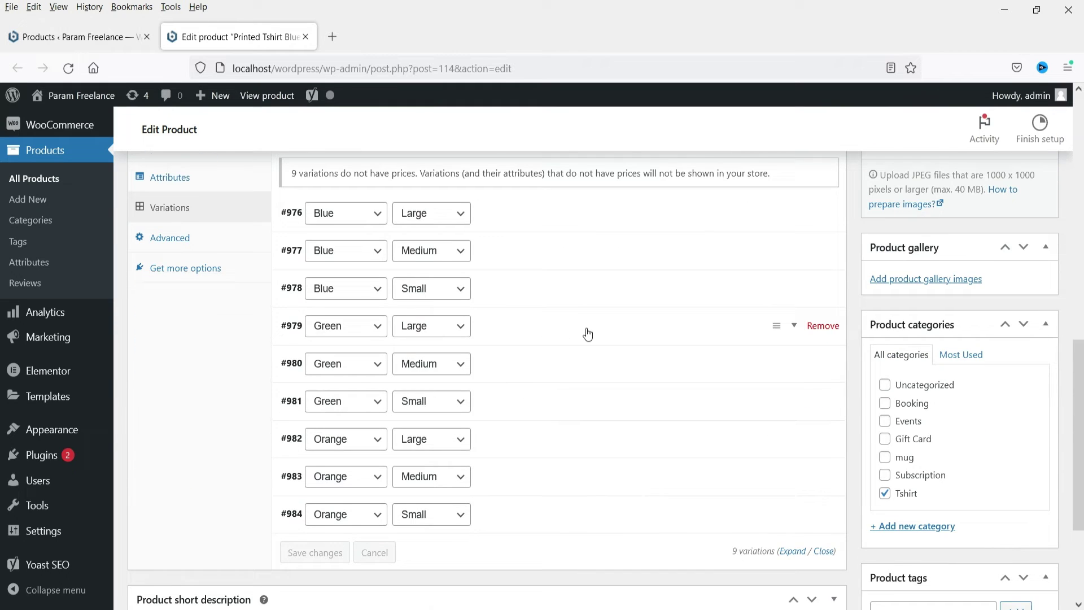
scroll(587, 334, "up", 3)
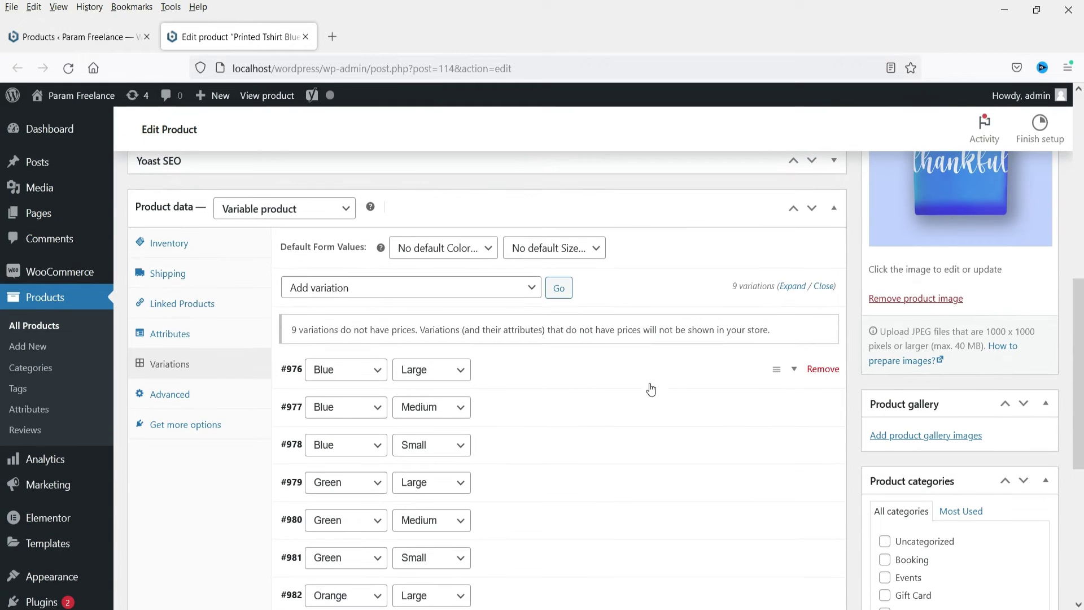
left_click(792, 370)
left_click(345, 543)
type("250")
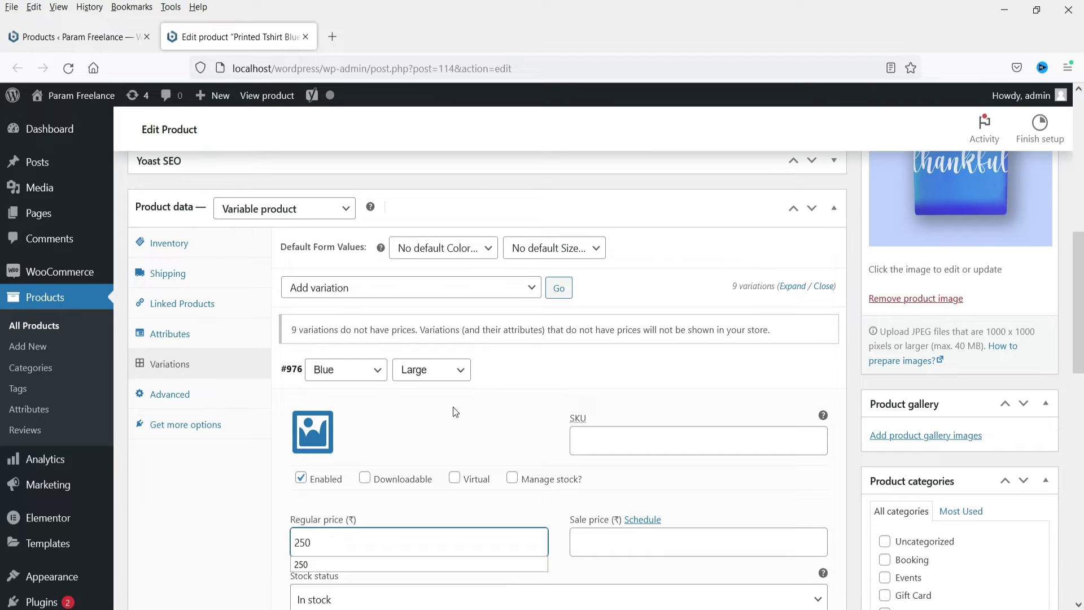
scroll(383, 464, "down", 2)
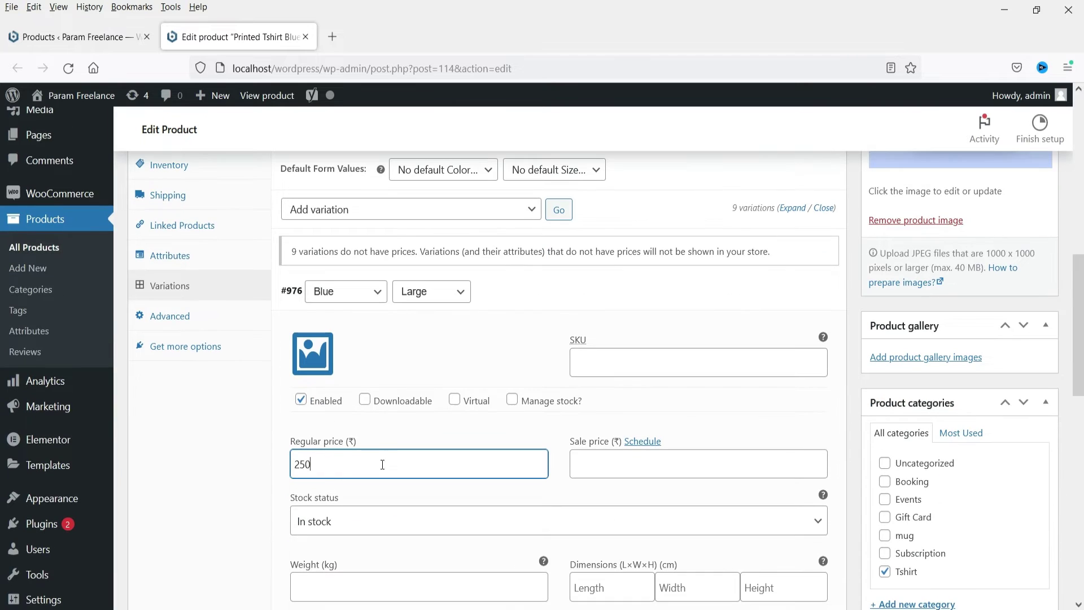
double_click(353, 464)
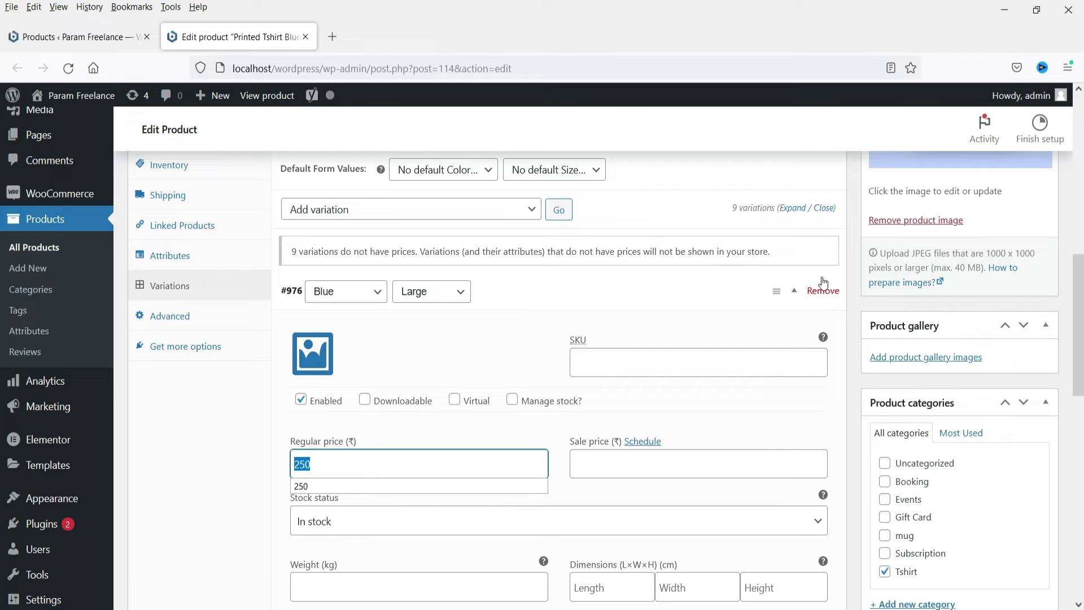
scroll(488, 380, "down", 8)
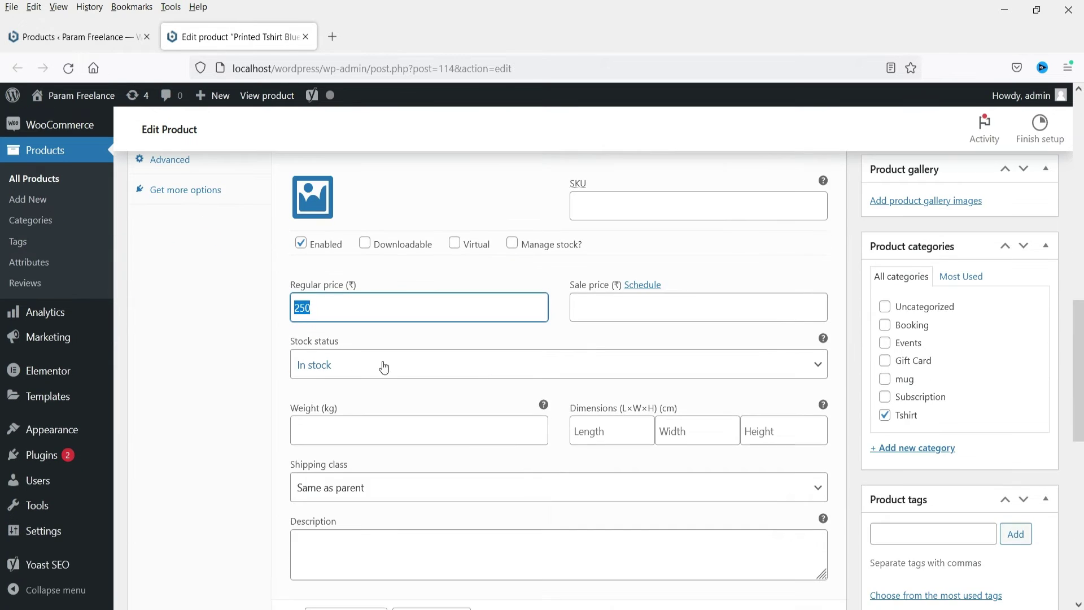
scroll(453, 369, "up", 5)
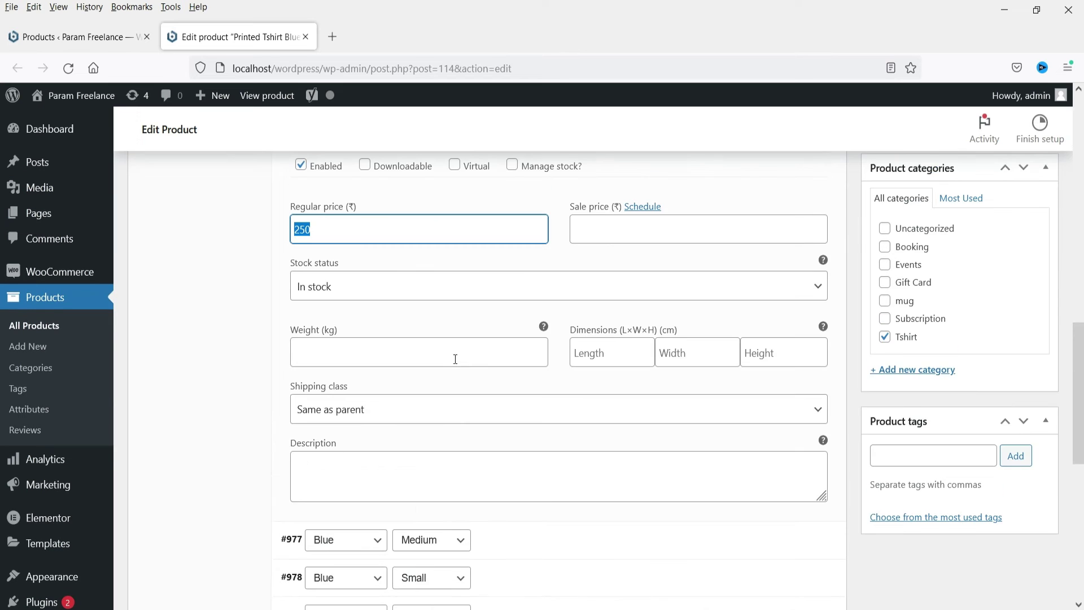
scroll(448, 267, "up", 3)
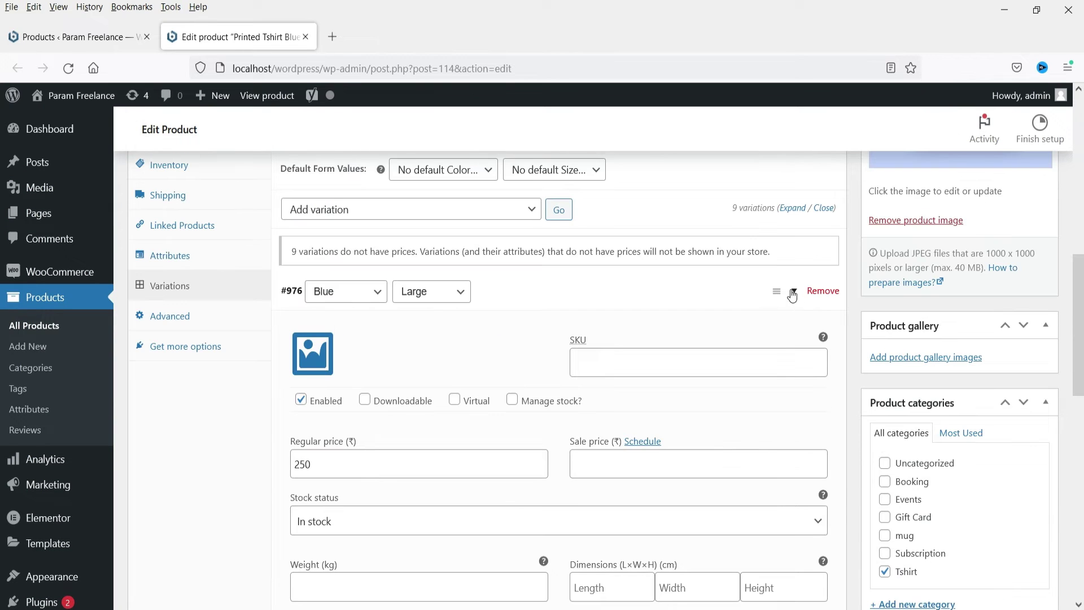
left_click(793, 293)
Give variation #977 a regular price of 250, then reopen #976's details.
left_click(598, 338)
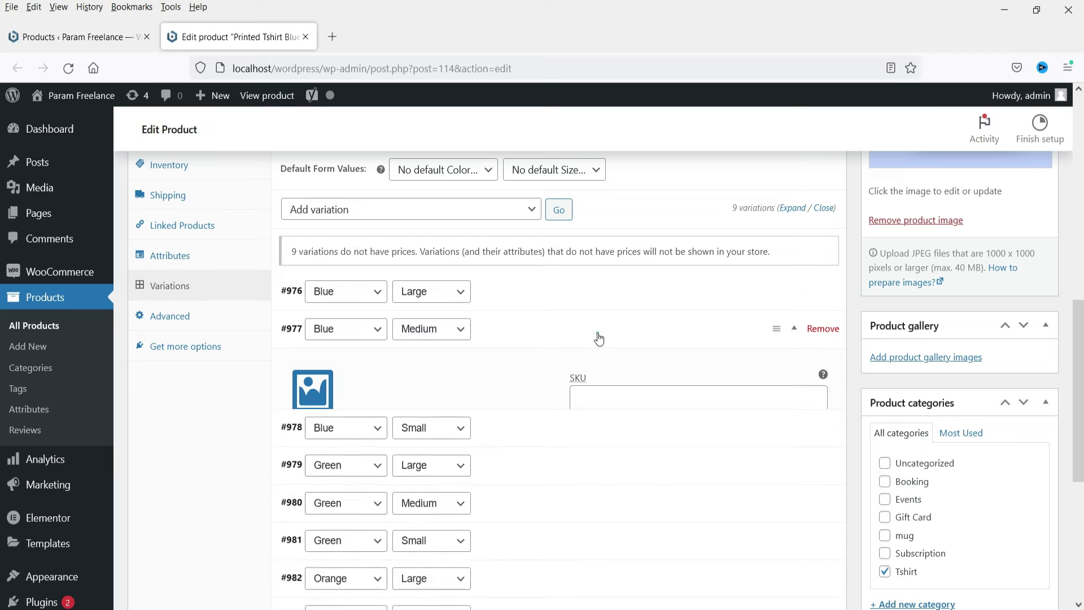
left_click(307, 503)
type("250")
left_click(513, 332)
left_click(517, 294)
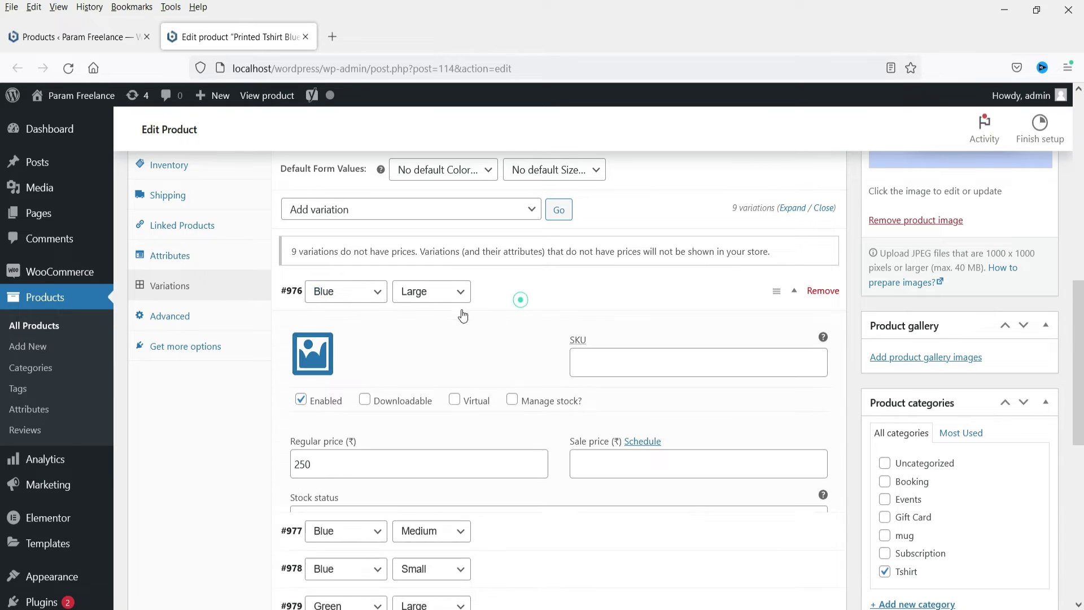
left_click(312, 354)
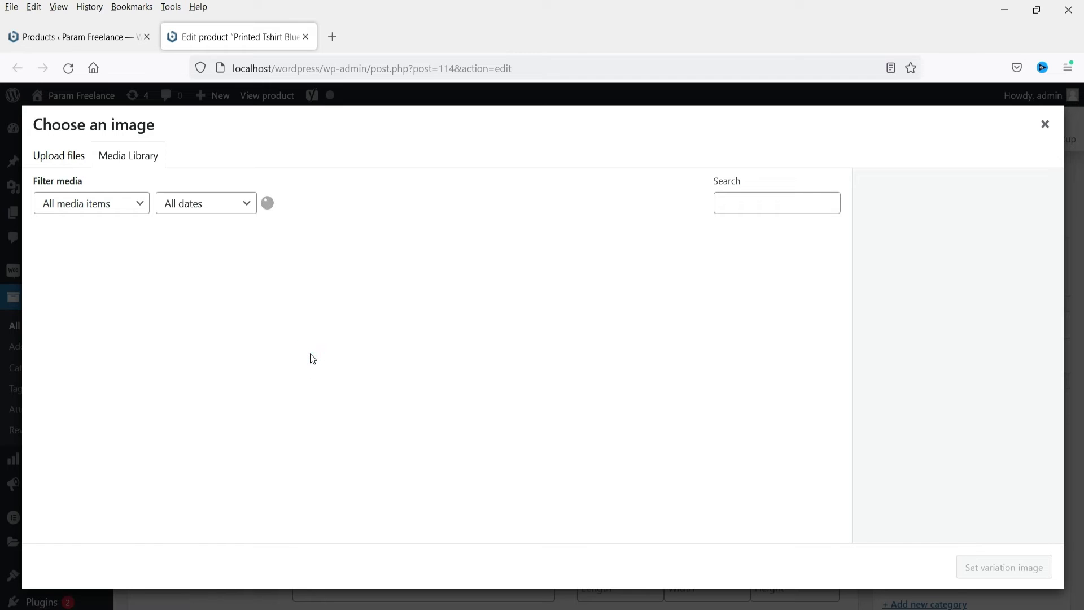
Set the blue T-shirt image as variation #976's image.
scroll(312, 358, "down", 4)
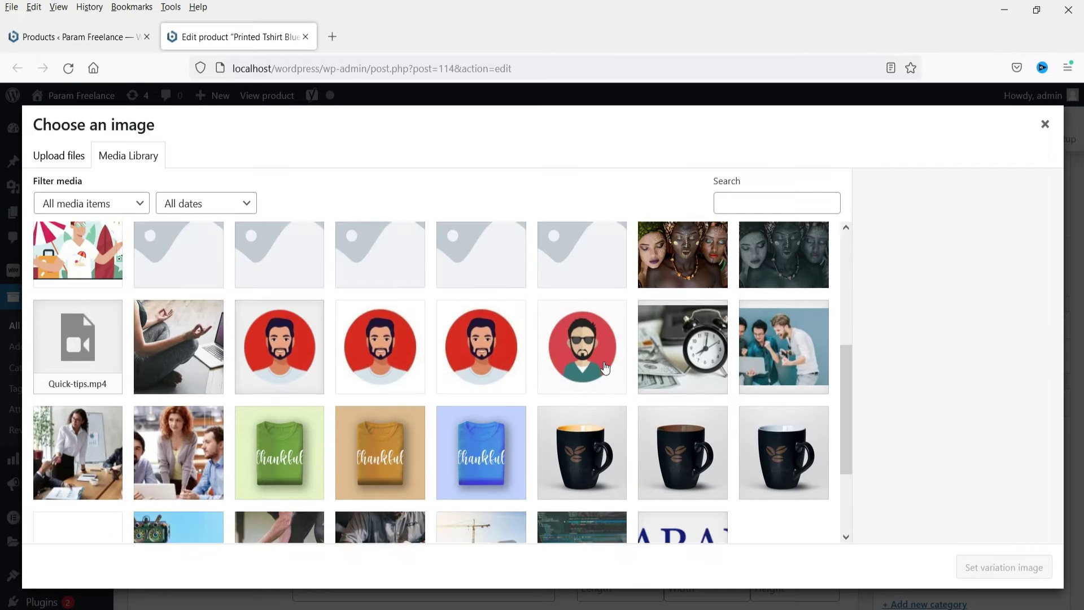
scroll(605, 369, "down", 2)
left_click(491, 333)
left_click(1045, 125)
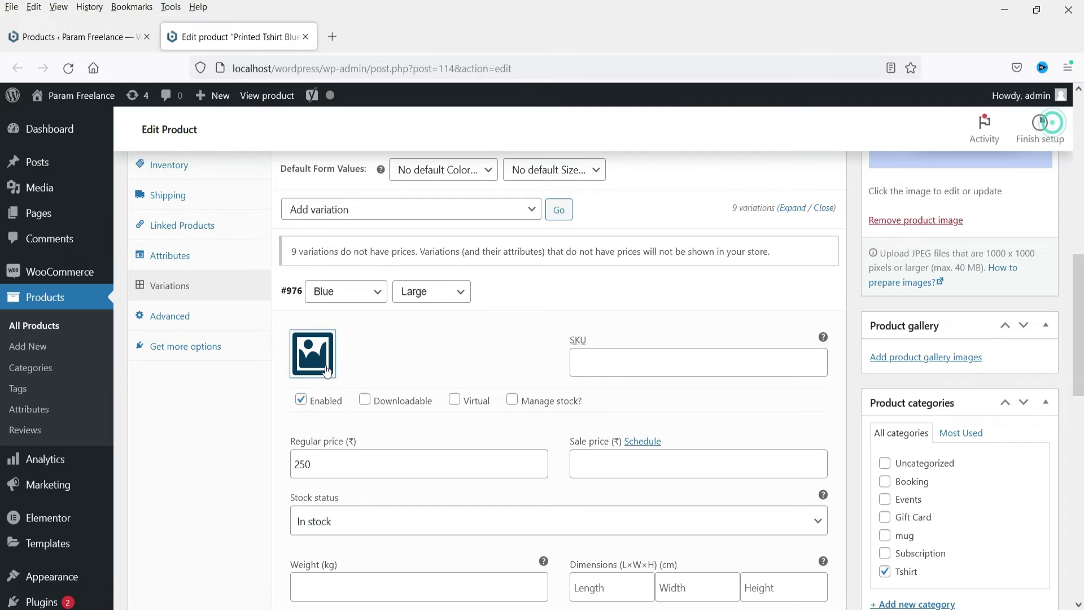
left_click(491, 289)
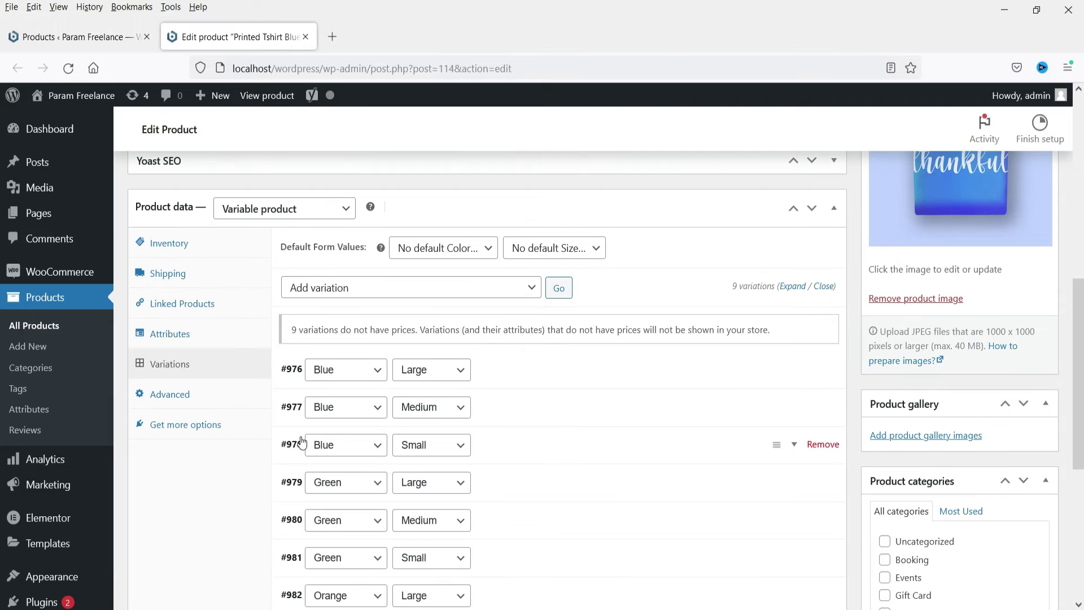
Set the blue T-shirt image as variation #977's image.
left_click(531, 406)
left_click(310, 467)
left_click(481, 339)
left_click(481, 339)
left_click(971, 570)
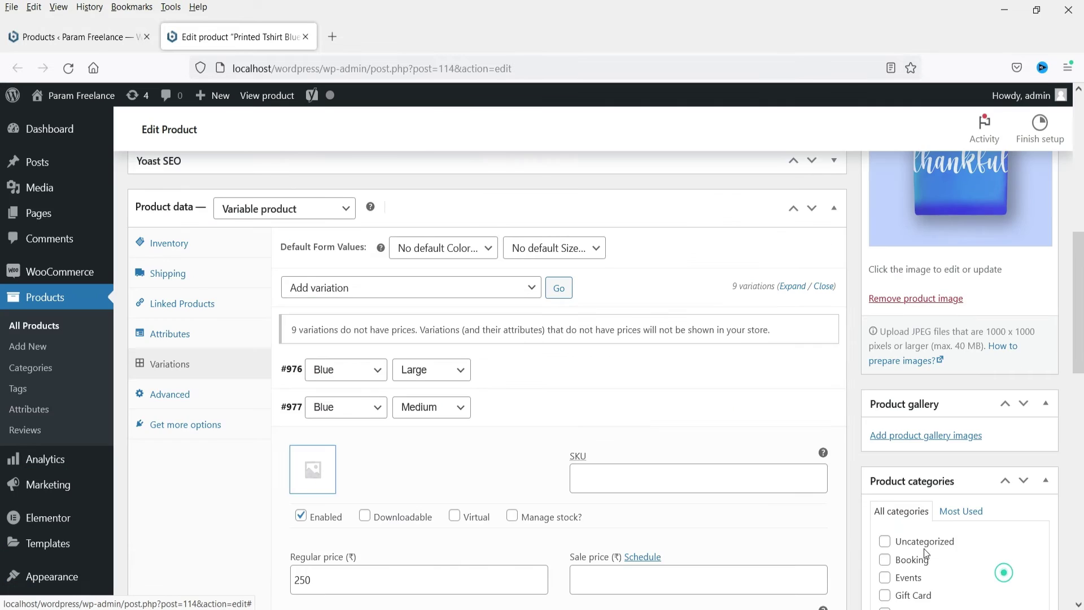
scroll(399, 404, "down", 4)
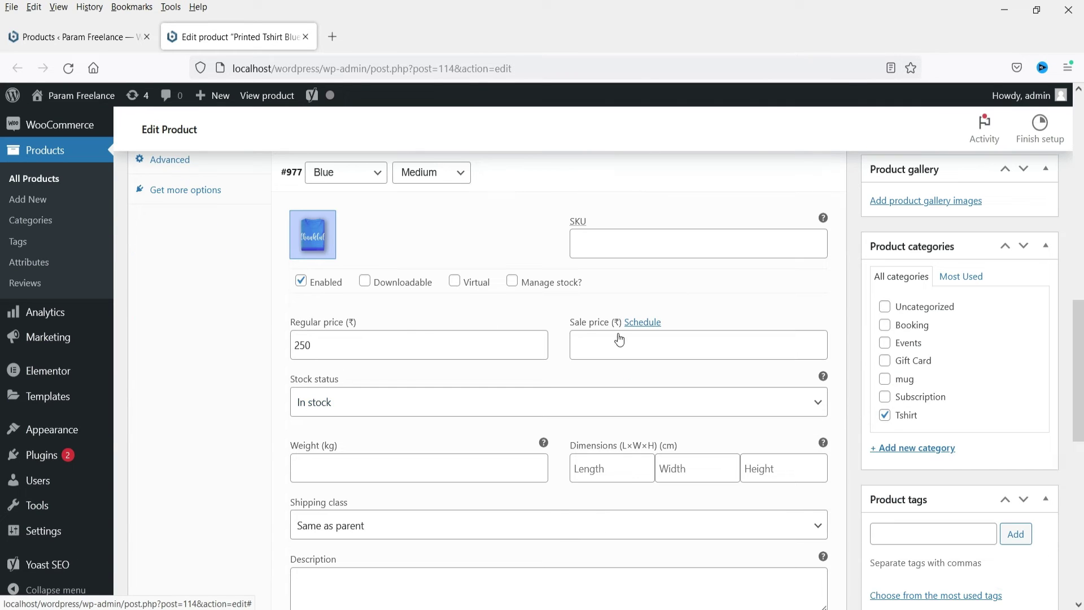
scroll(620, 338, "up", 4)
left_click(706, 412)
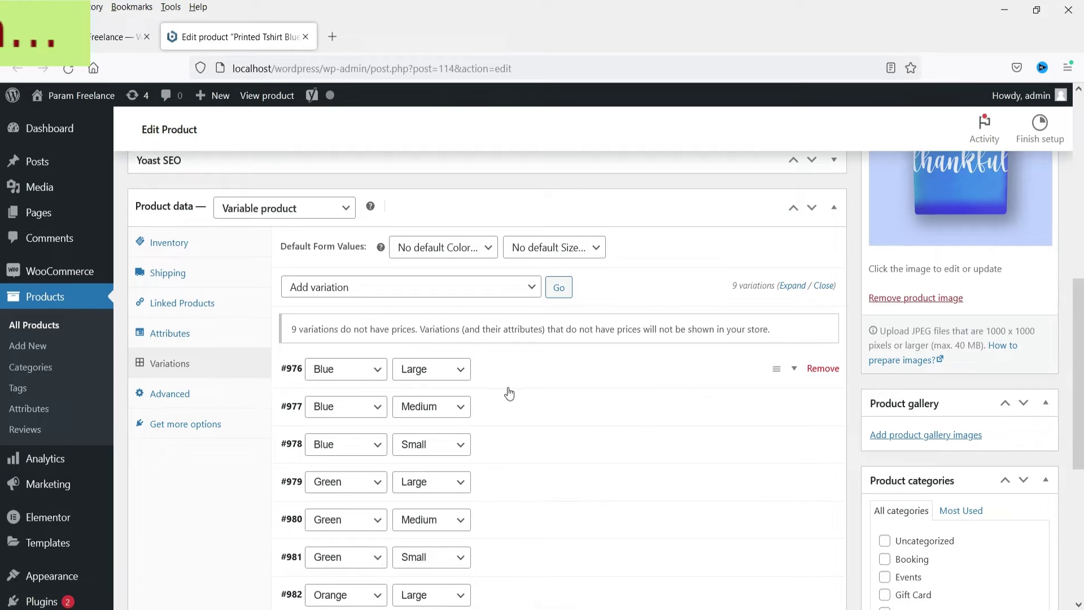
Give variation #978 the blue T-shirt image and a regular price of 250.
scroll(520, 375, "down", 1)
left_click(525, 372)
left_click(312, 429)
left_click(483, 333)
left_click(978, 561)
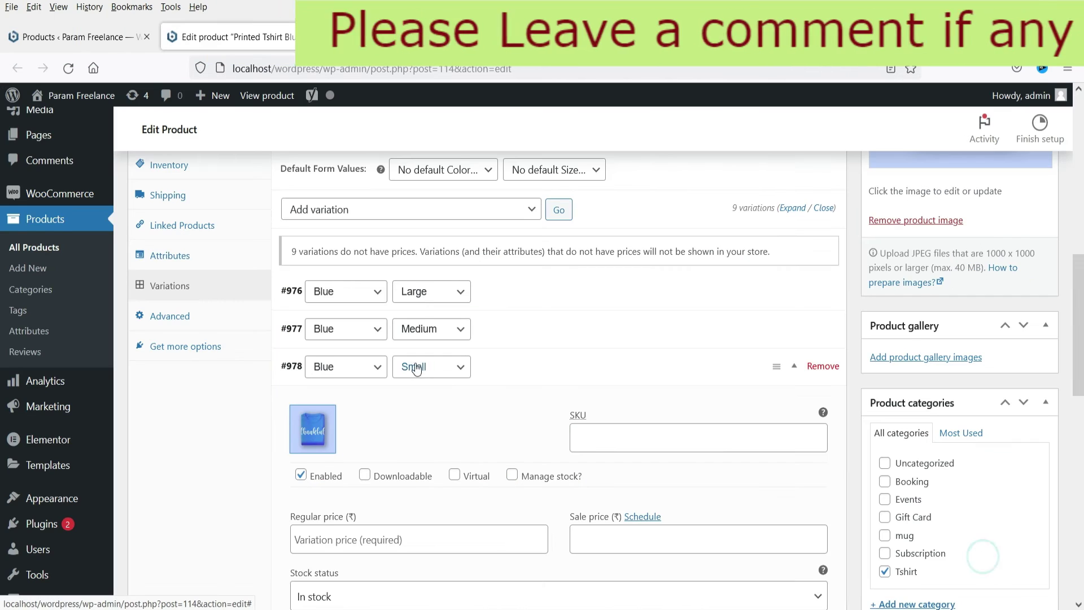
scroll(412, 367, "down", 5)
left_click(339, 305)
type("250")
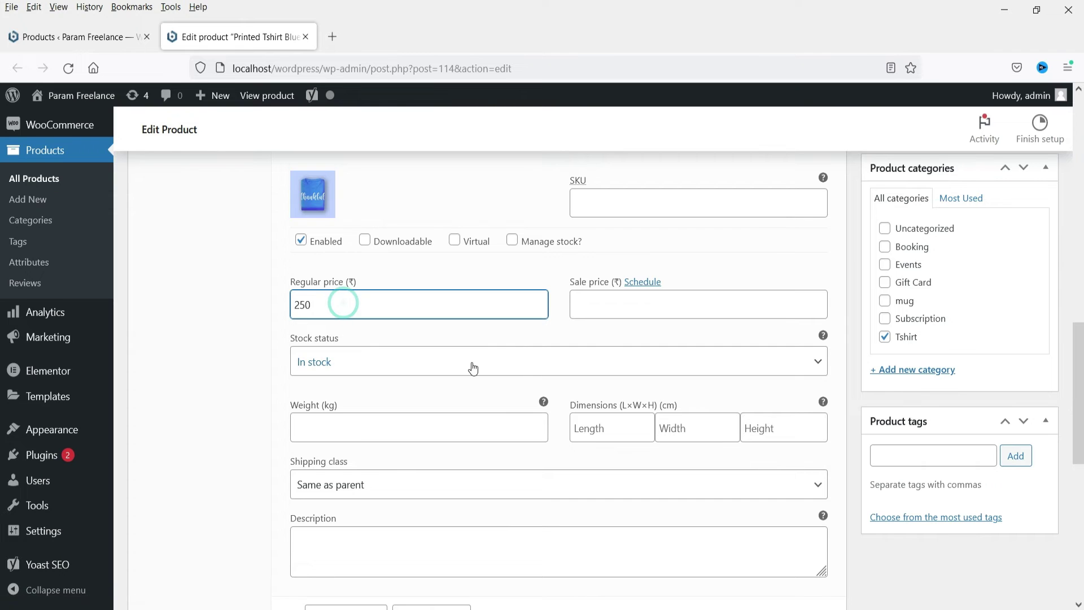
scroll(561, 317, "up", 3)
left_click(584, 294)
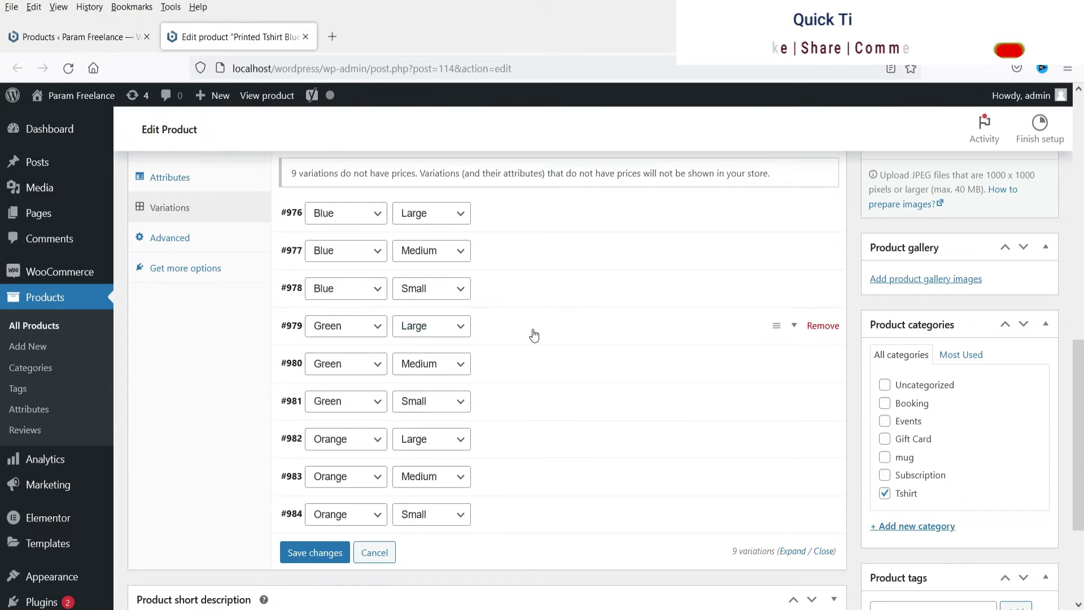
Give variation #979 the green T-shirt image and a regular price of 250.
left_click(530, 326)
left_click(314, 389)
left_click(278, 327)
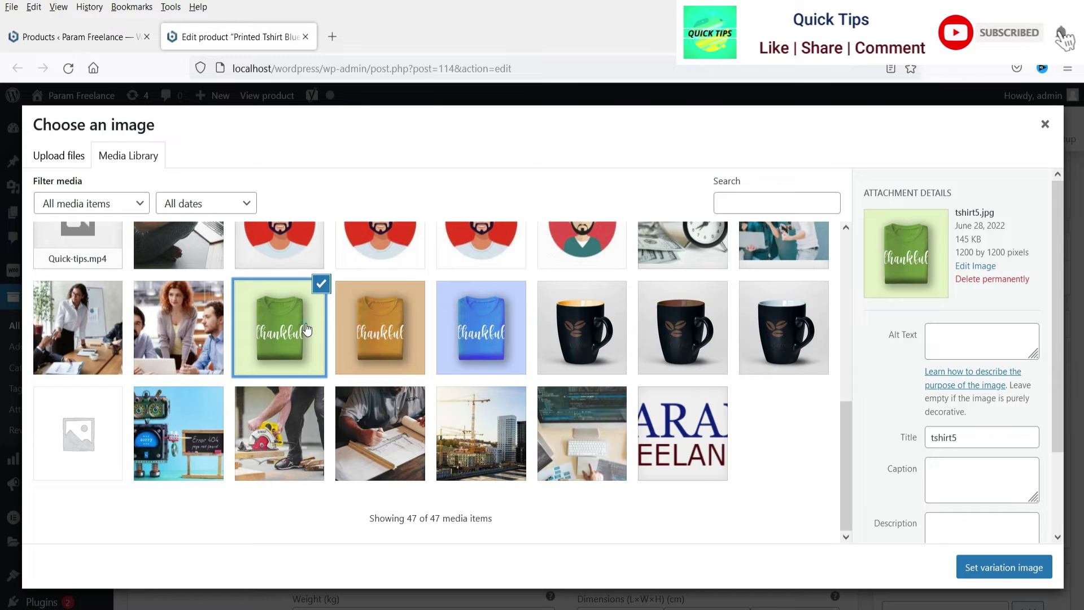
left_click(1002, 563)
left_click(364, 497)
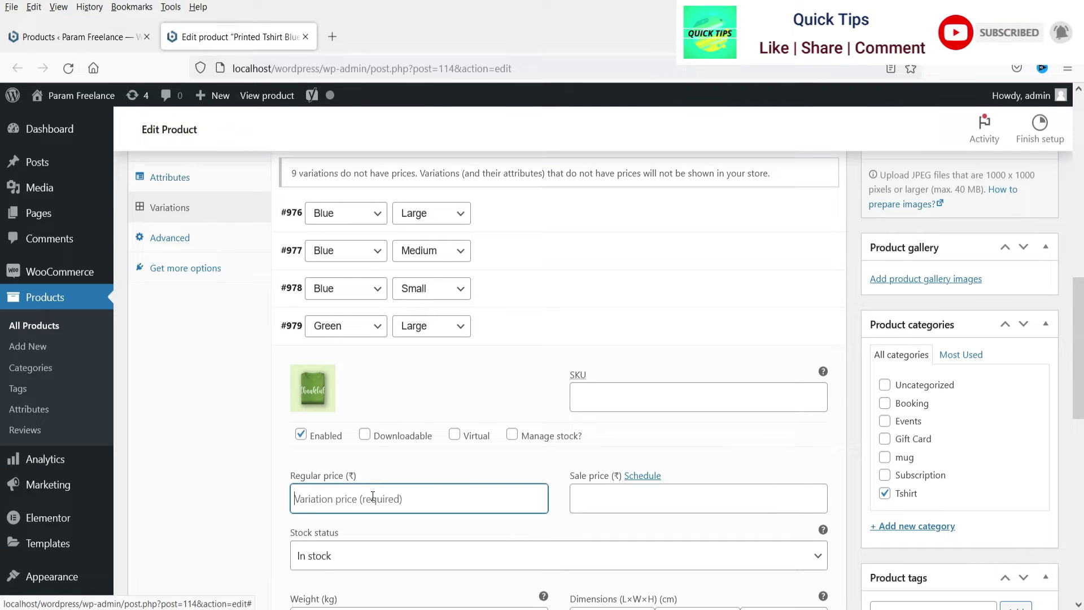
type("250")
left_click(596, 338)
Assign green and orange images to the remaining variations and price #982 at 250.
left_click(574, 372)
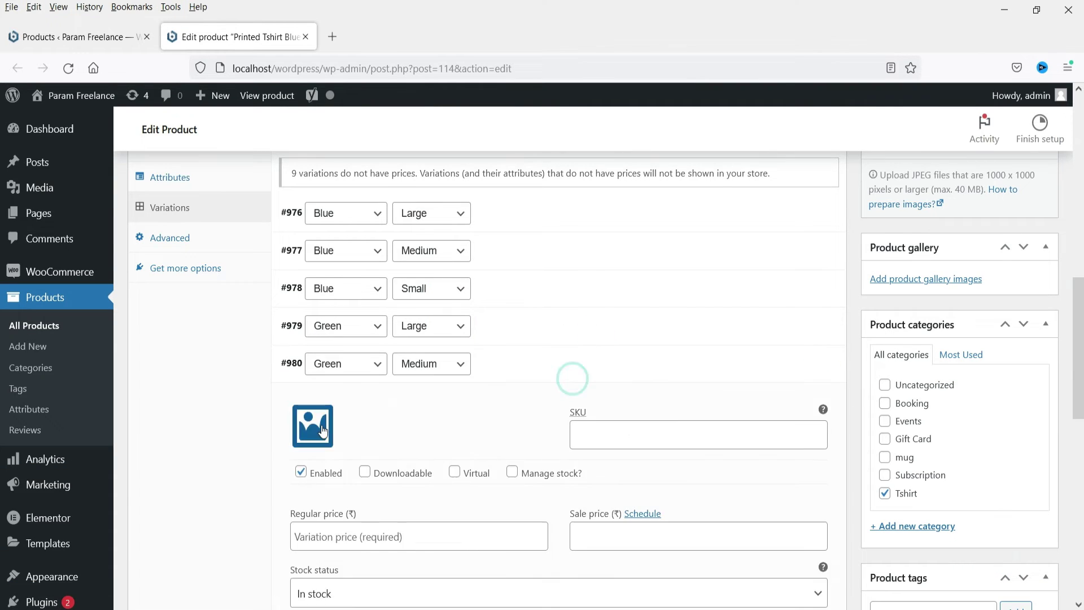
left_click(550, 374)
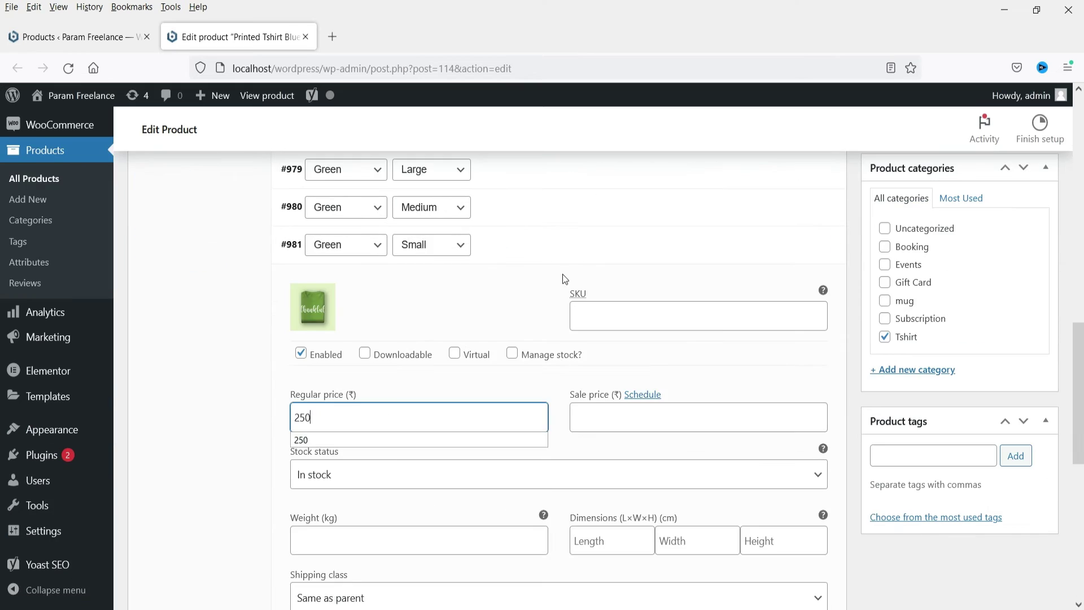
left_click(563, 248)
left_click(563, 277)
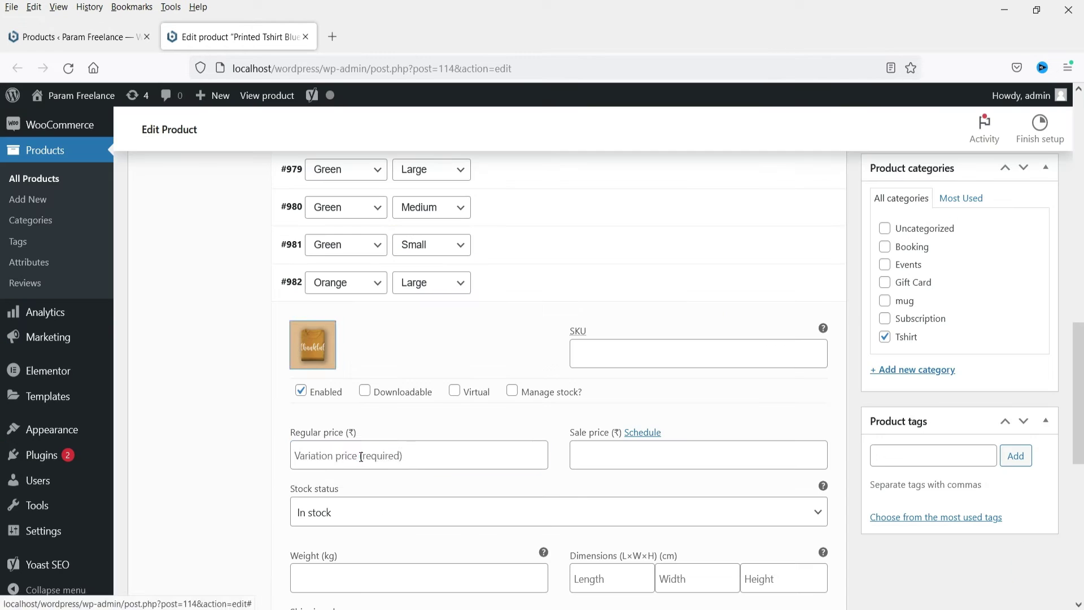
left_click(361, 456)
type("250")
left_click(574, 307)
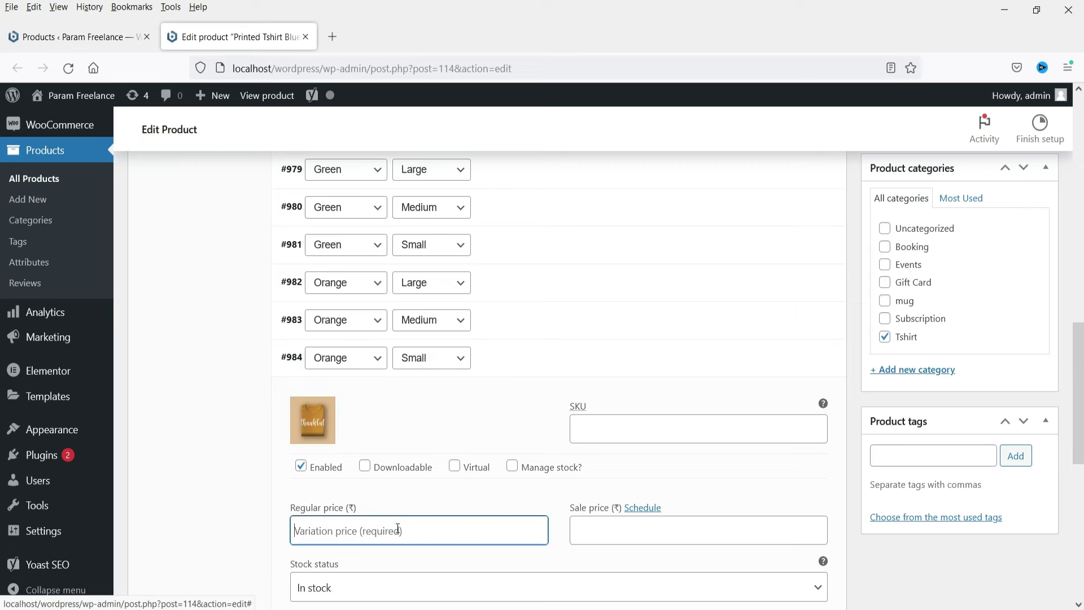
Save the variation changes and update the Printed Tshirt Blue product.
left_click(539, 367)
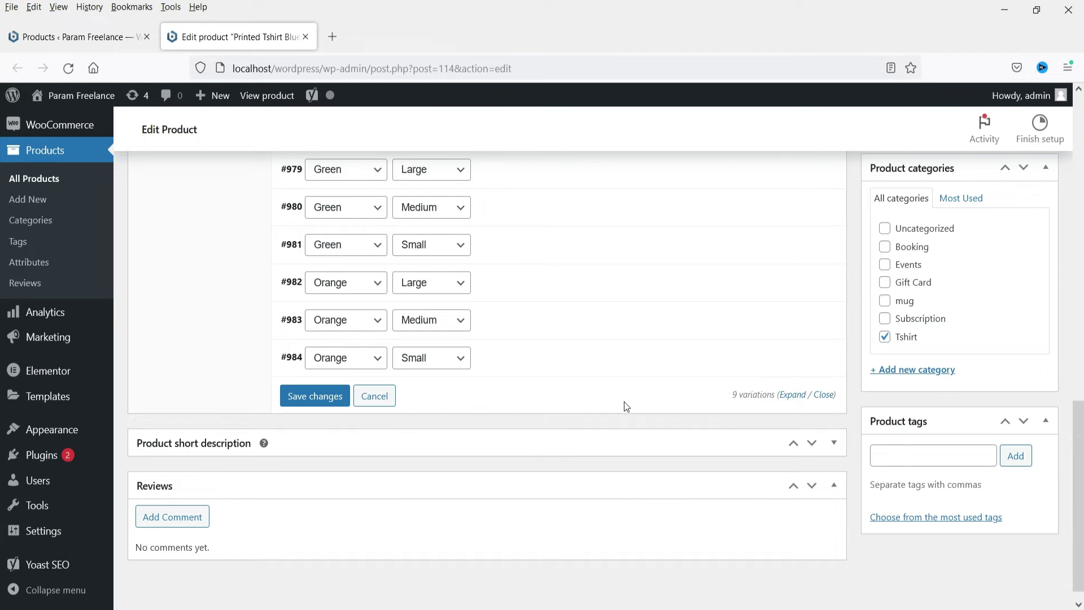
left_click(305, 395)
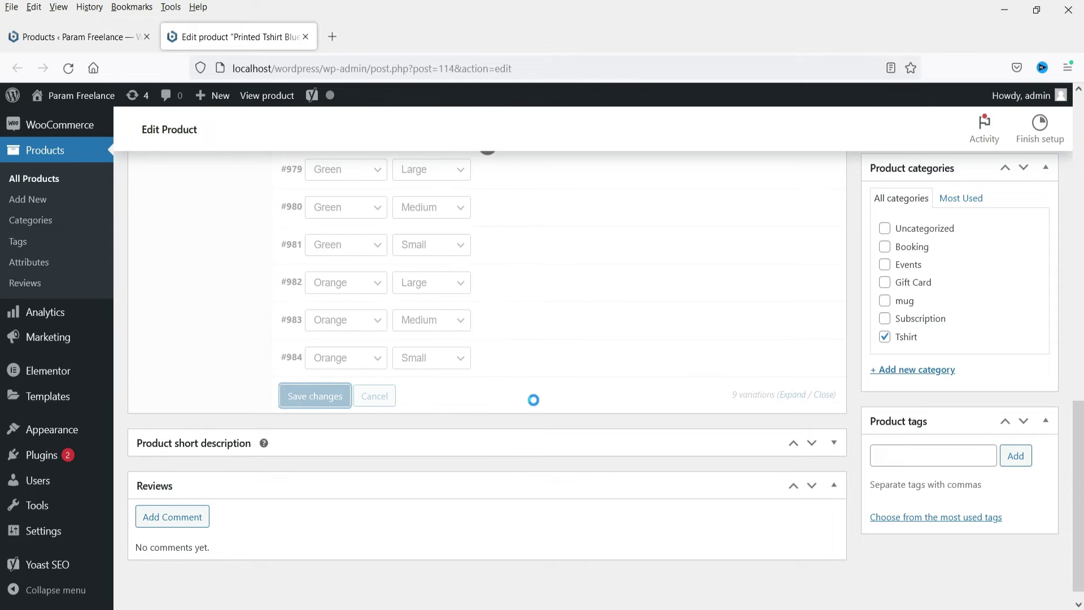
scroll(534, 399, "up", 9)
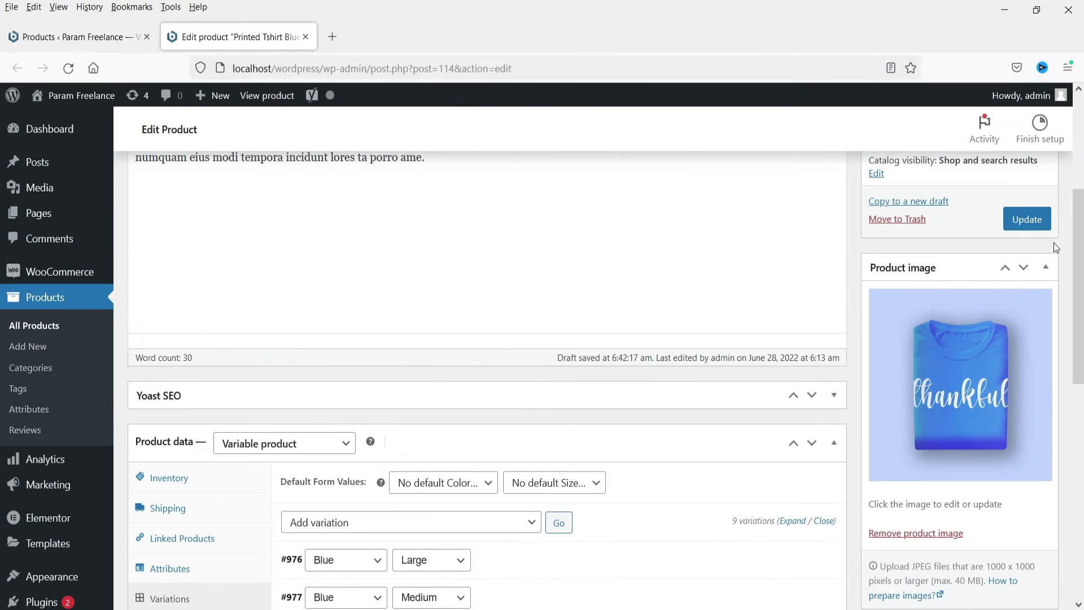
left_click(1025, 226)
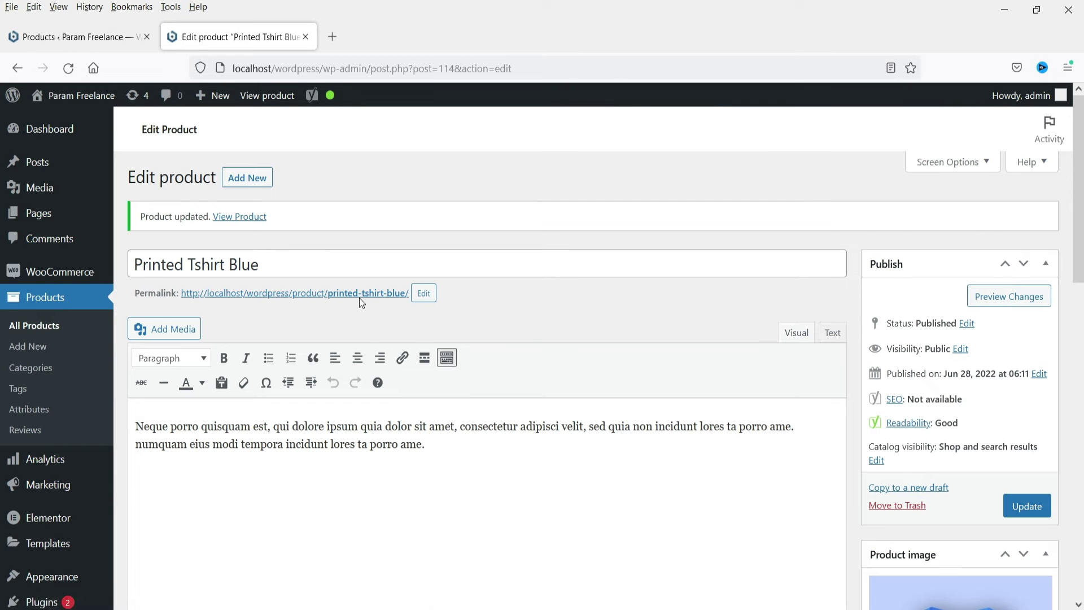
right_click(360, 298)
Open the live Printed Tshirt Blue product page in a new tab.
left_click(439, 313)
left_click(409, 45)
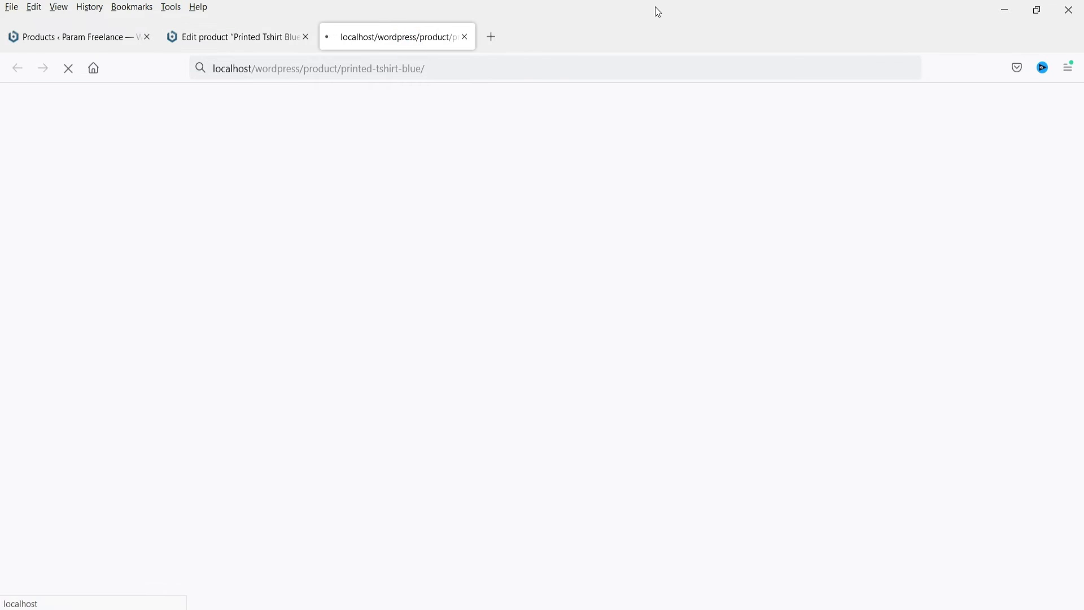
scroll(847, 361, "down", 5)
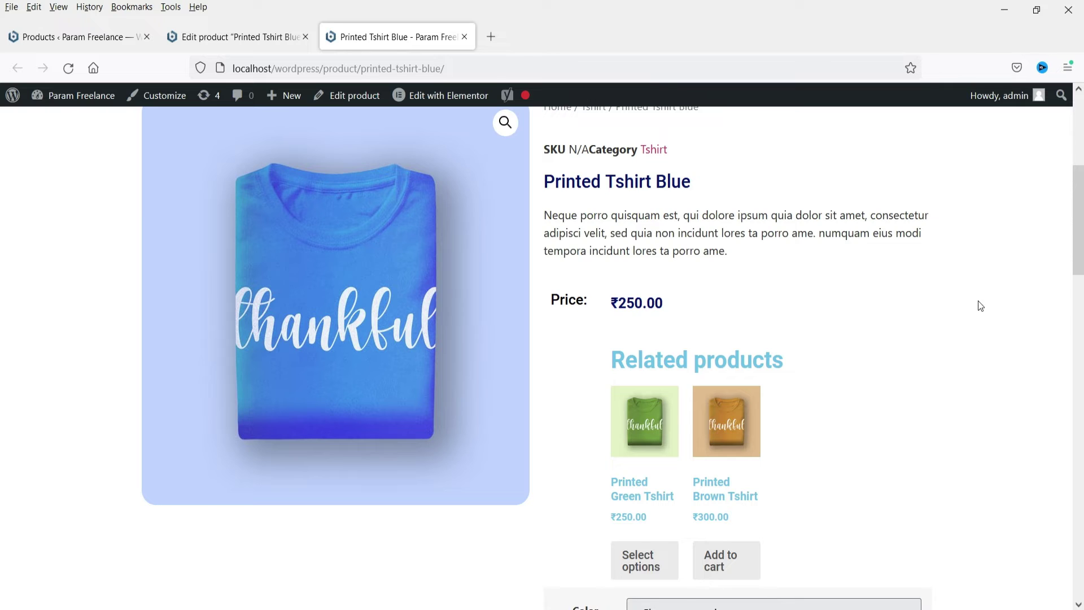
scroll(968, 308, "down", 4)
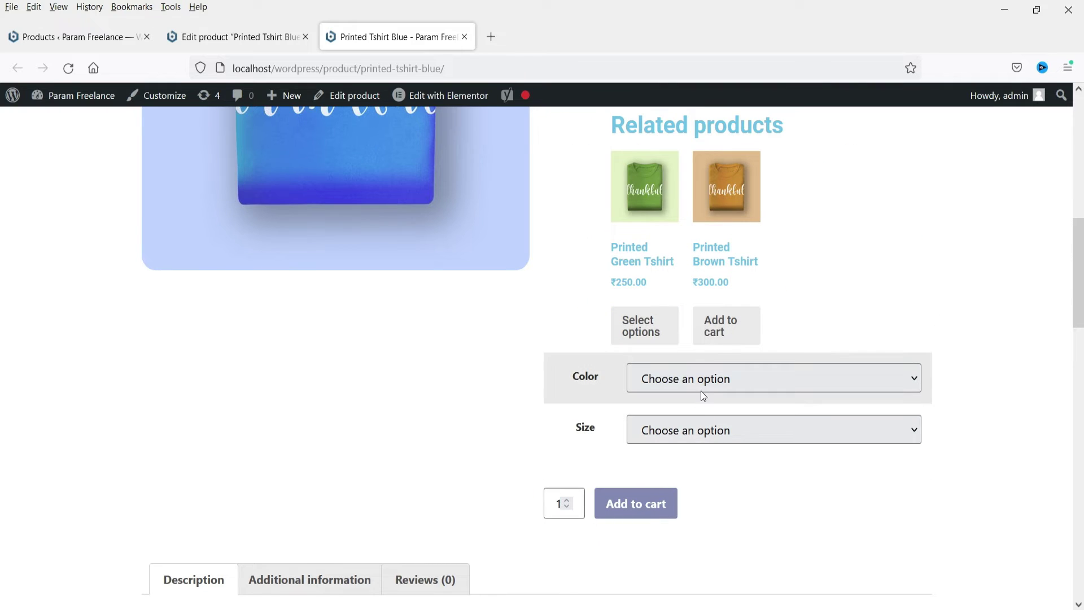
Inspect the Color and Size dropdown choices without selecting, then reload the page.
left_click(743, 383)
left_click(743, 384)
left_click(745, 435)
left_click(746, 435)
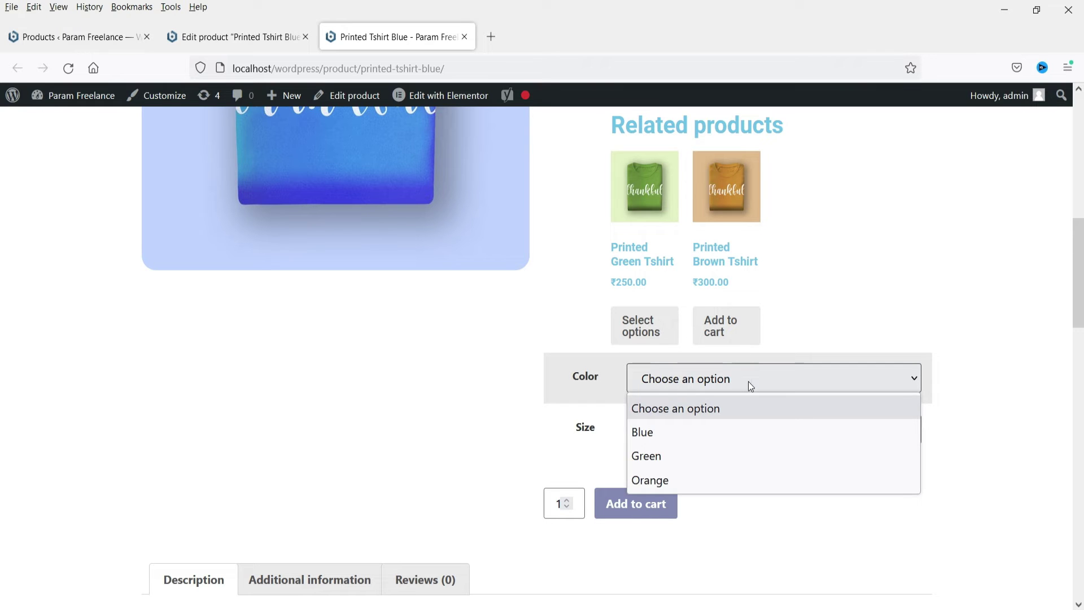
left_click(748, 381)
left_click(742, 432)
left_click(743, 432)
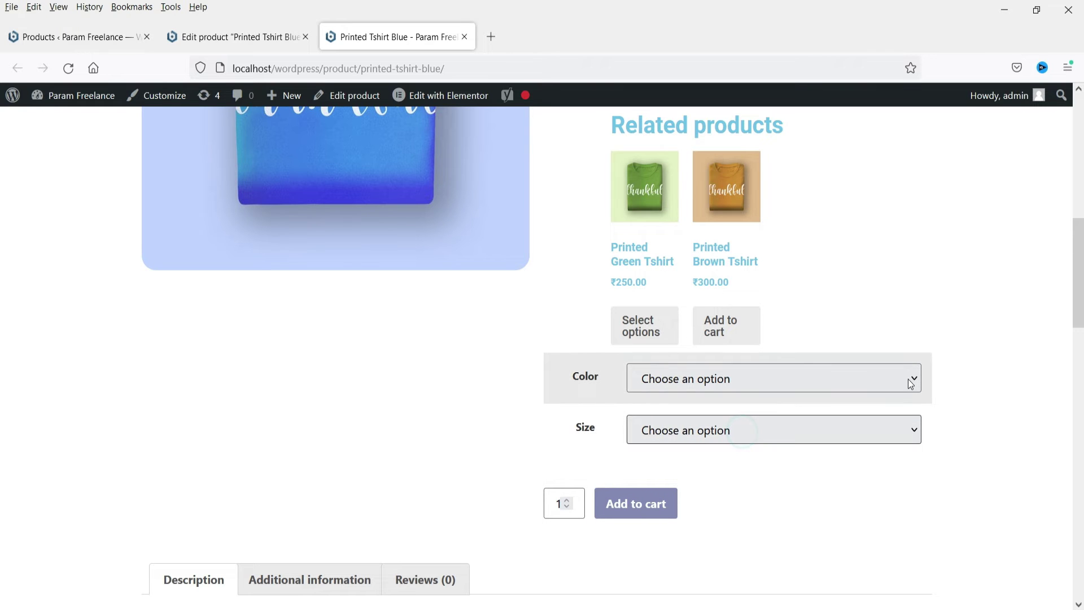
left_click(733, 385)
left_click(733, 386)
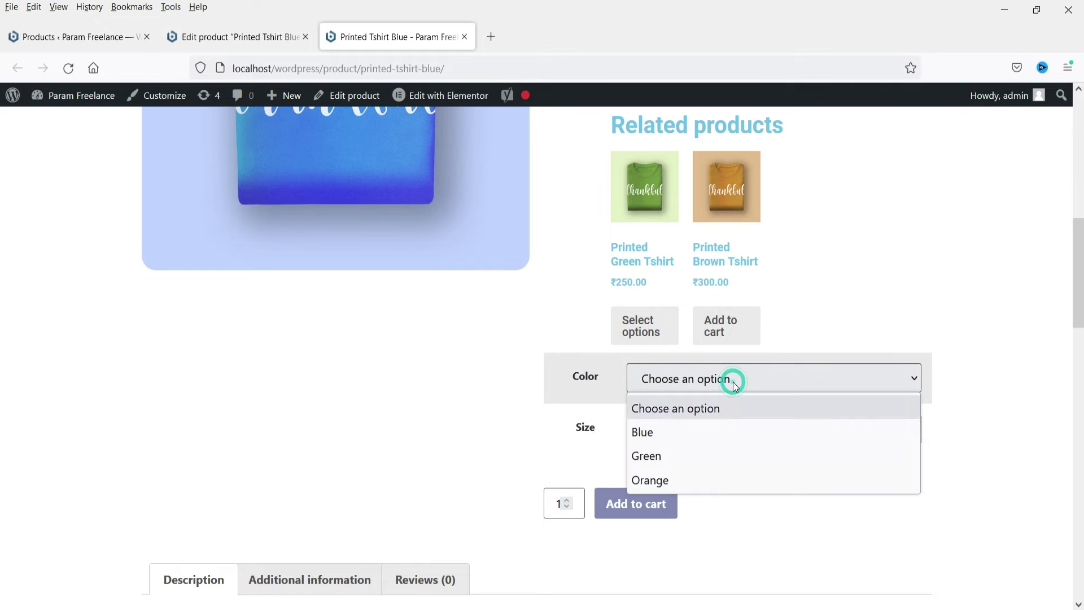
key("F5")
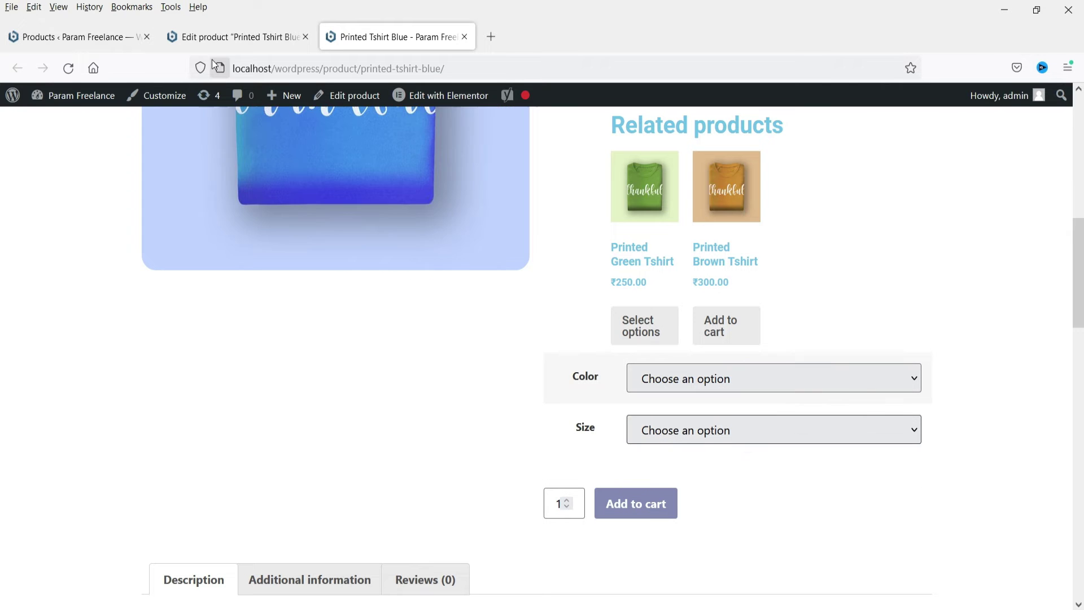
scroll(672, 294, "up", 3)
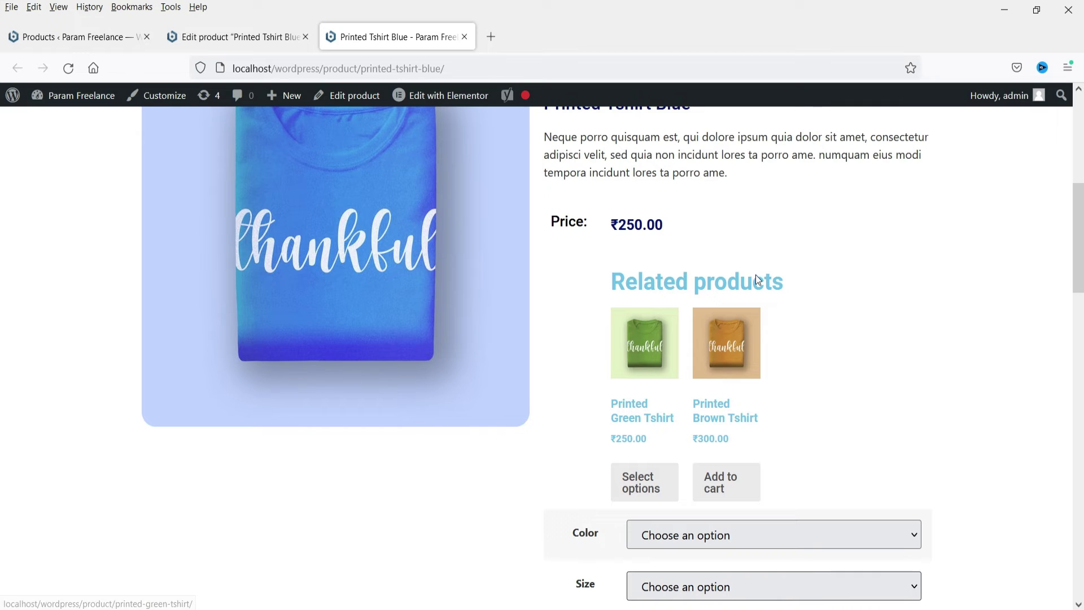
scroll(940, 301, "down", 3)
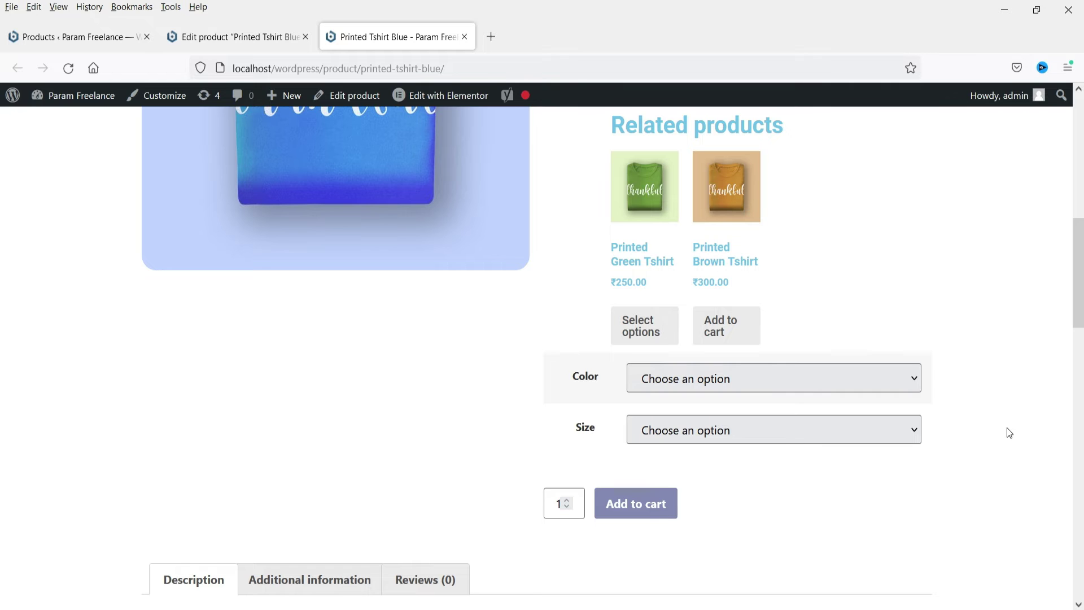
Search 'var' in Add Plugins, then install and activate Variation Swatches for WooCommerce.
left_click(49, 39)
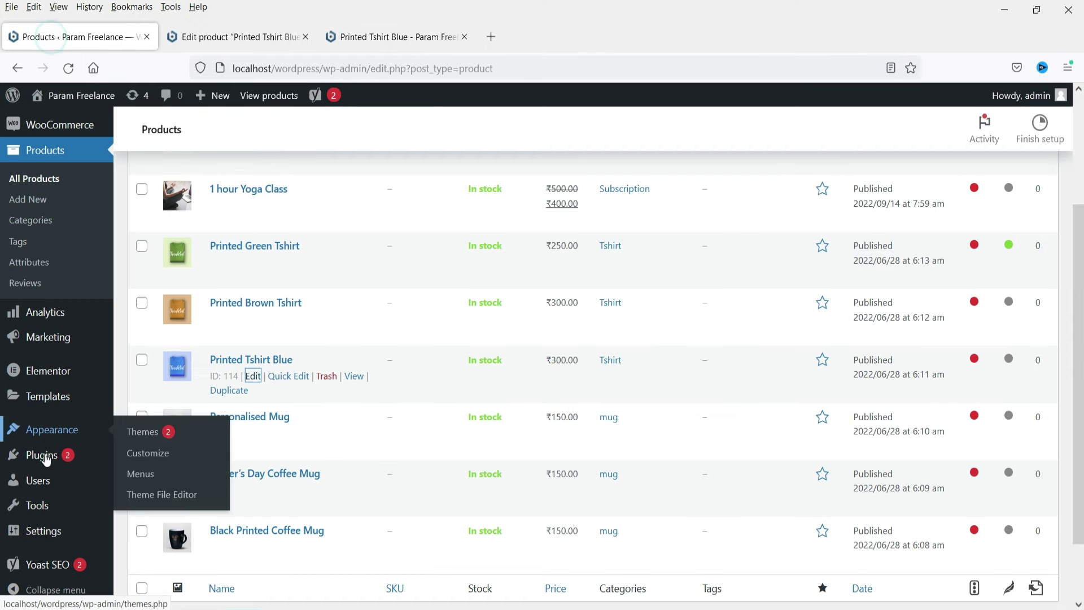
scroll(46, 460, "down", 2)
mouse_move(47, 458)
left_click(156, 481)
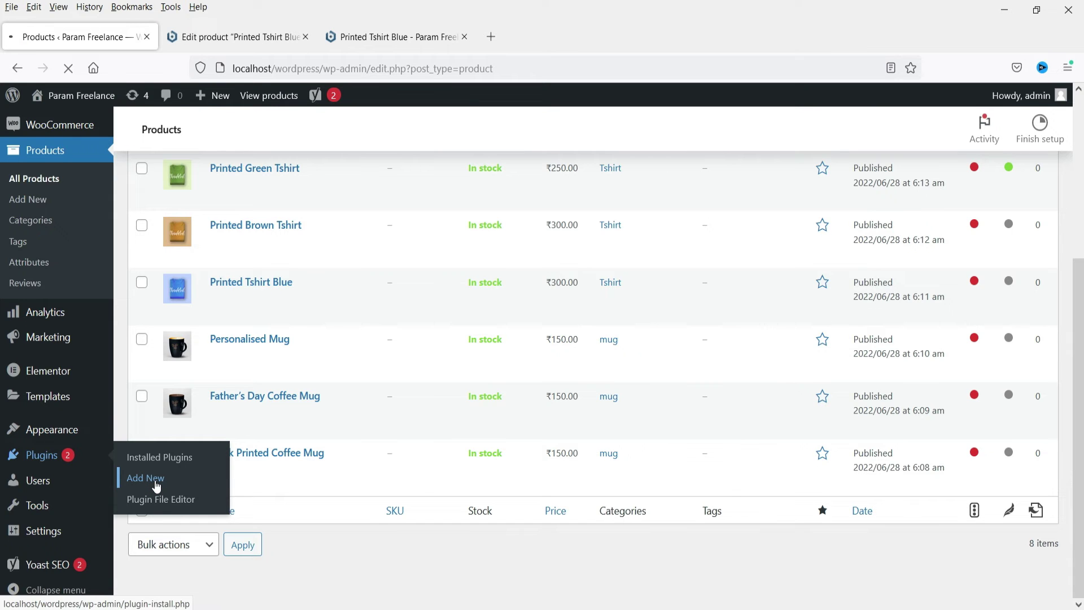
left_click(910, 175)
type("var")
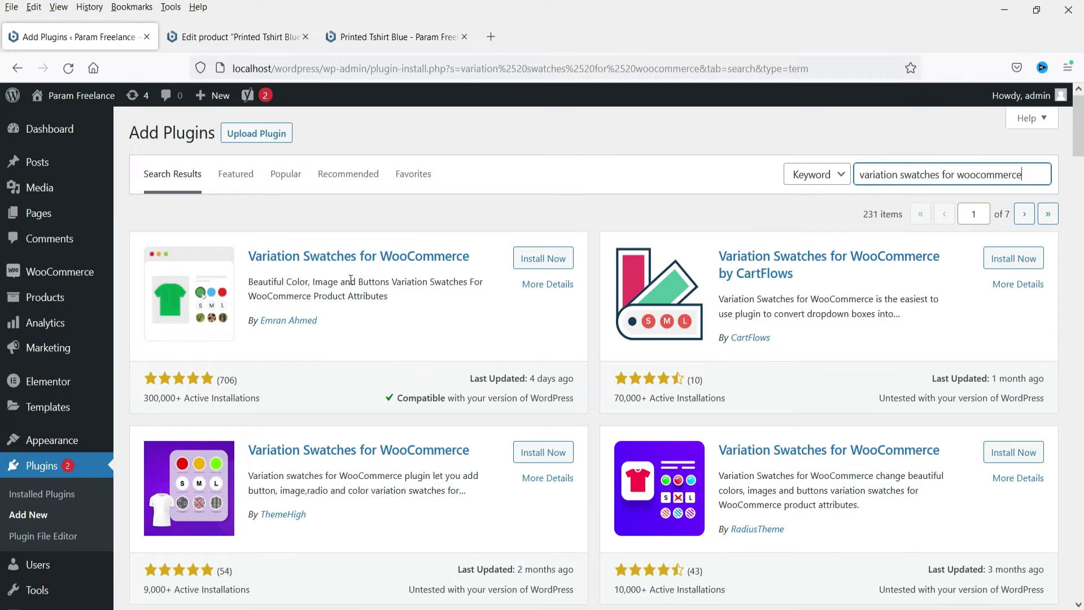
left_click(561, 263)
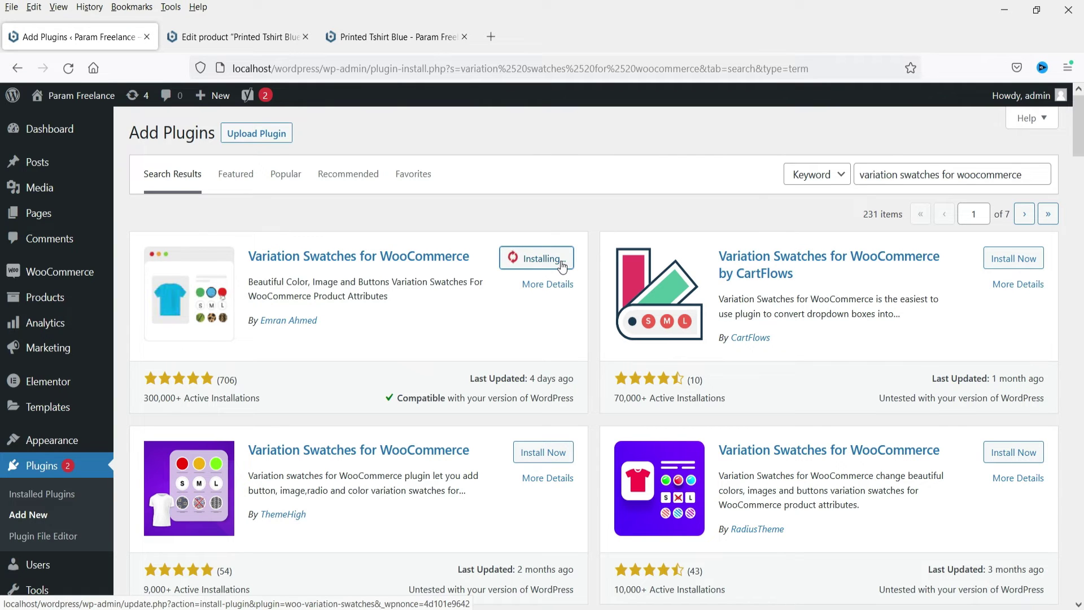
left_click(562, 264)
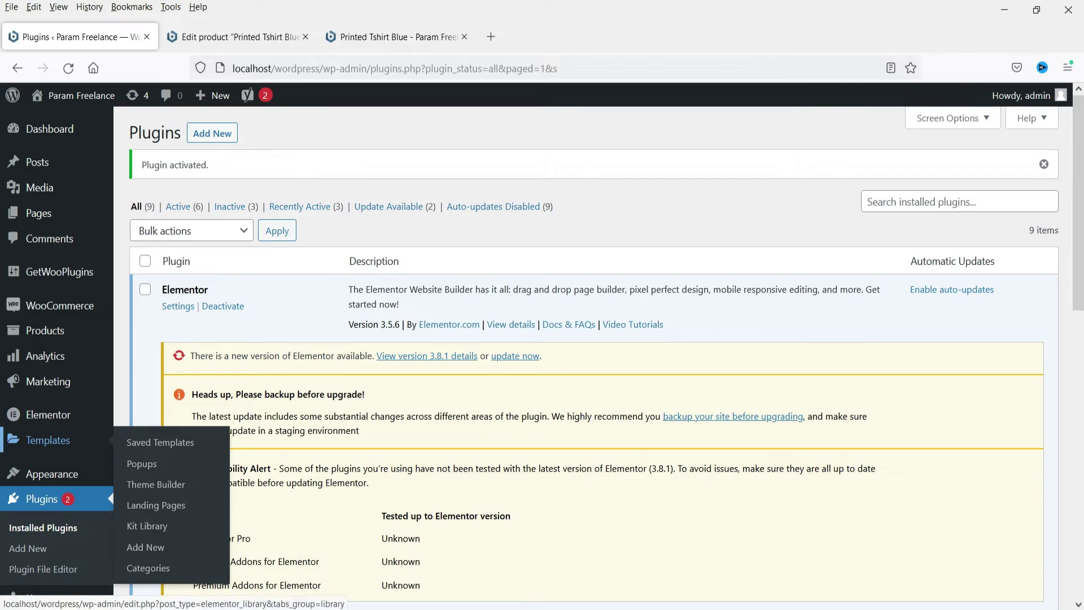
Change the Color attribute's Type from Select to Color and update it.
mouse_move(62, 330)
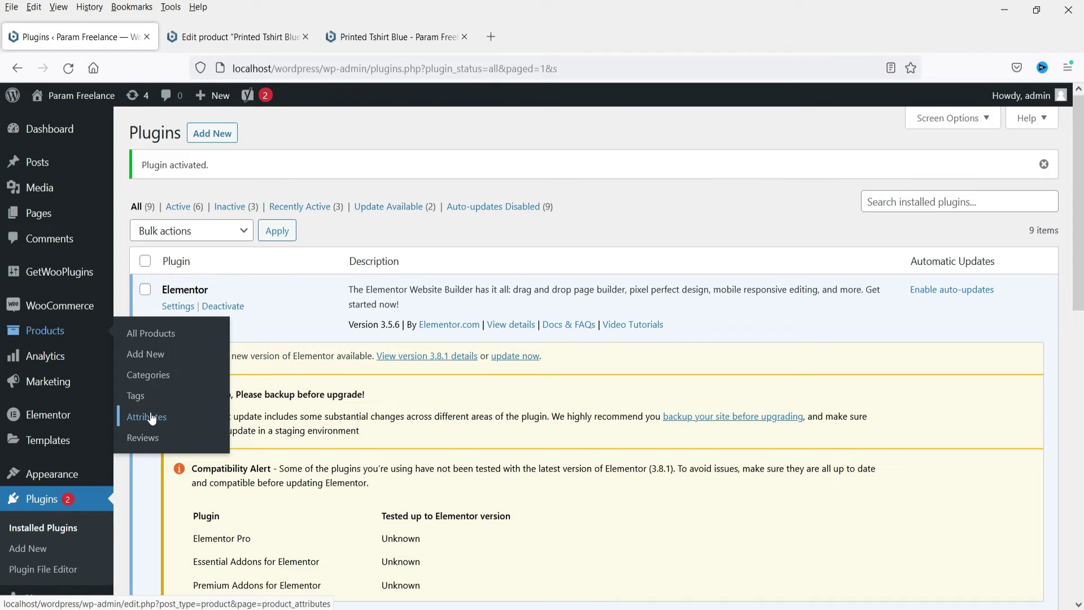
left_click(981, 297)
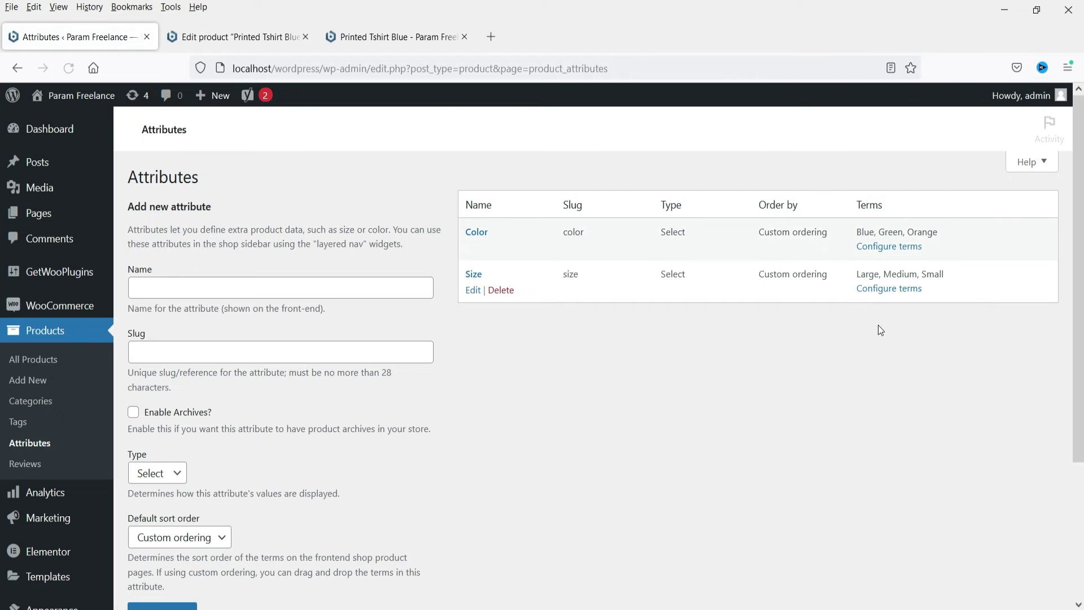
mouse_move(480, 238)
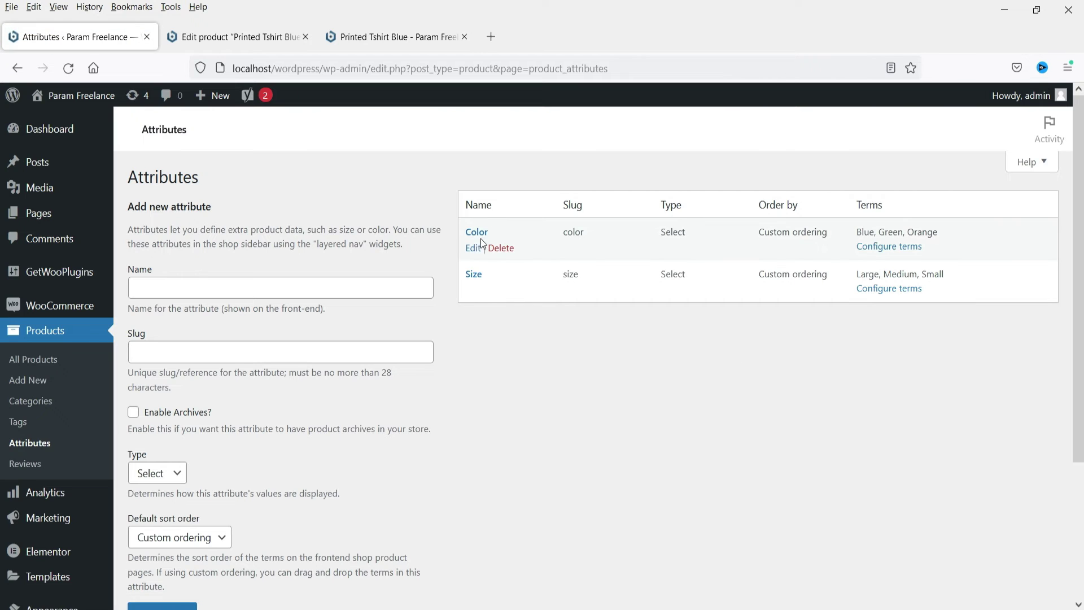
left_click(473, 250)
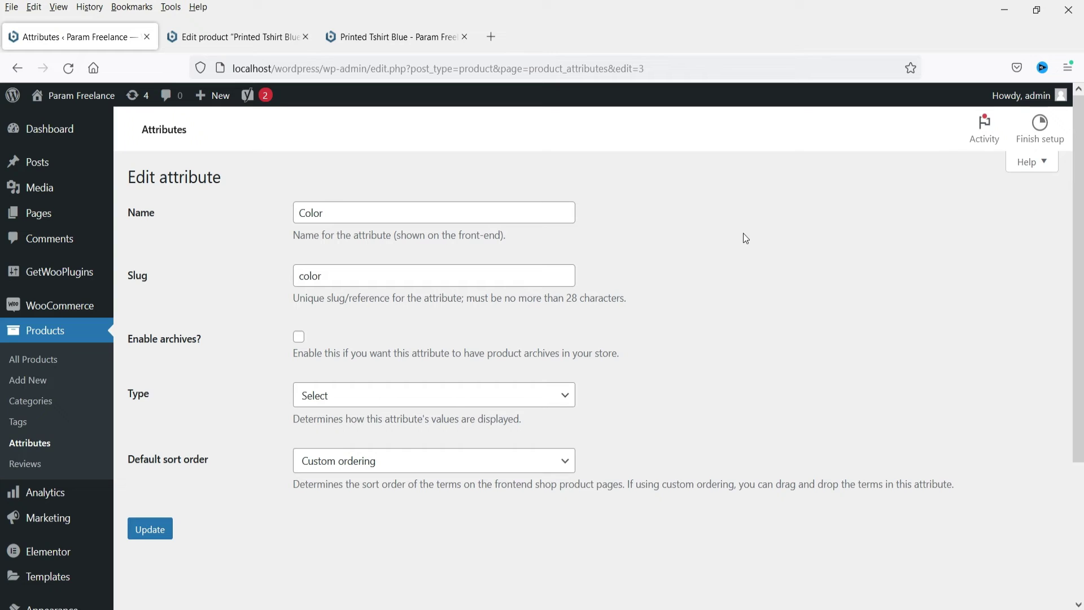
left_click(425, 398)
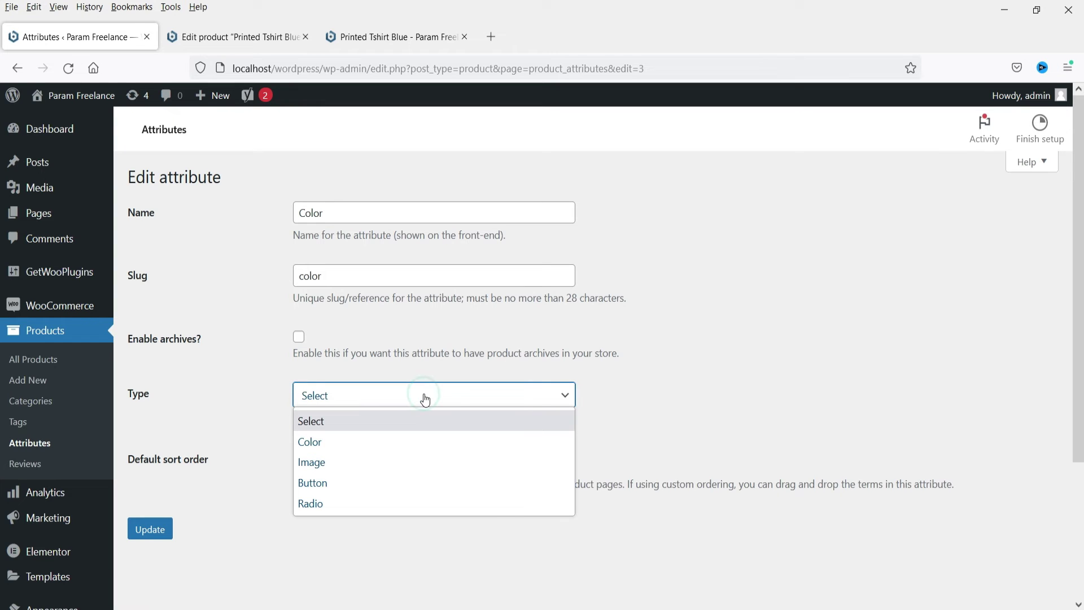
left_click(350, 441)
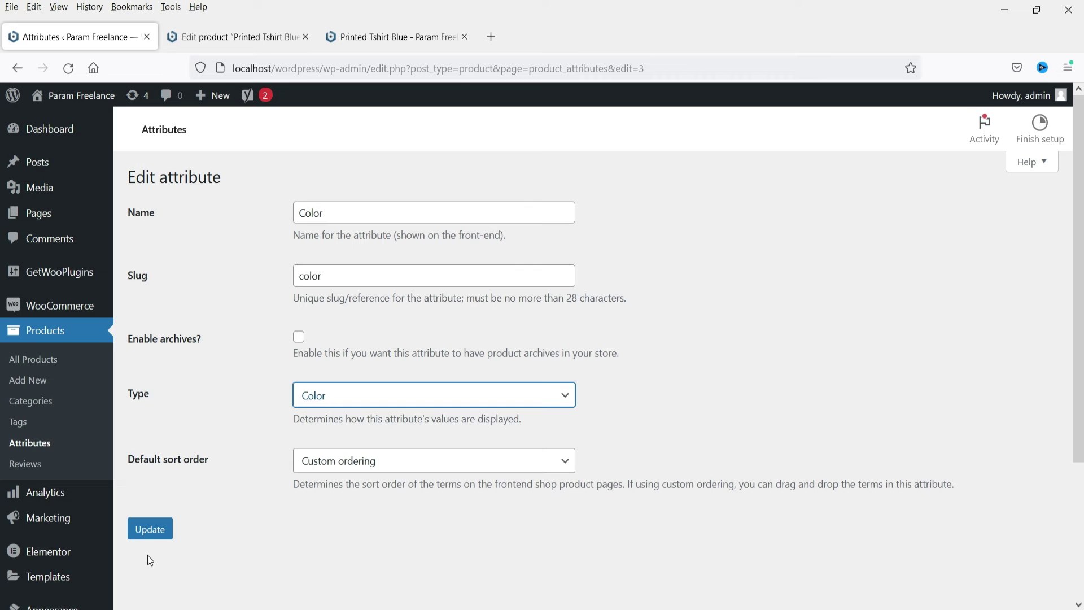
left_click(149, 531)
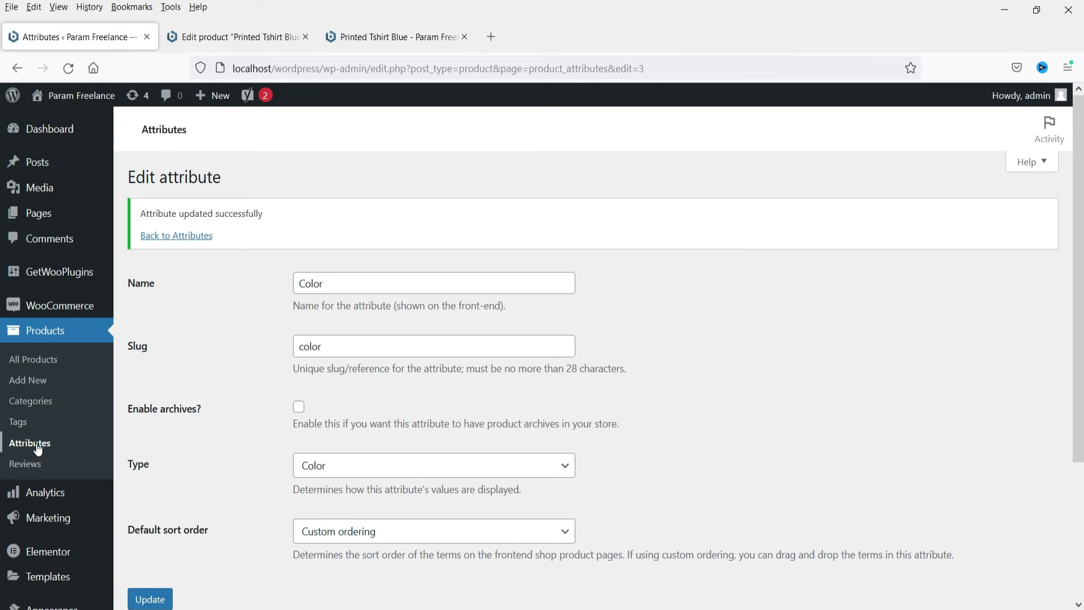
left_click(38, 449)
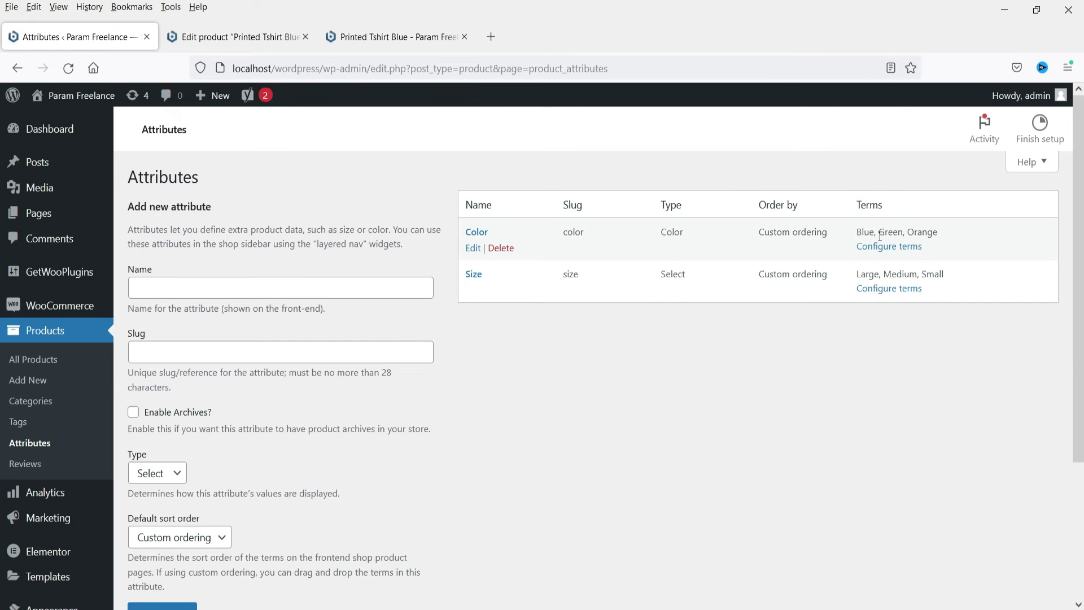
Give the Blue colour term a dark indigo swatch and save it.
left_click(890, 248)
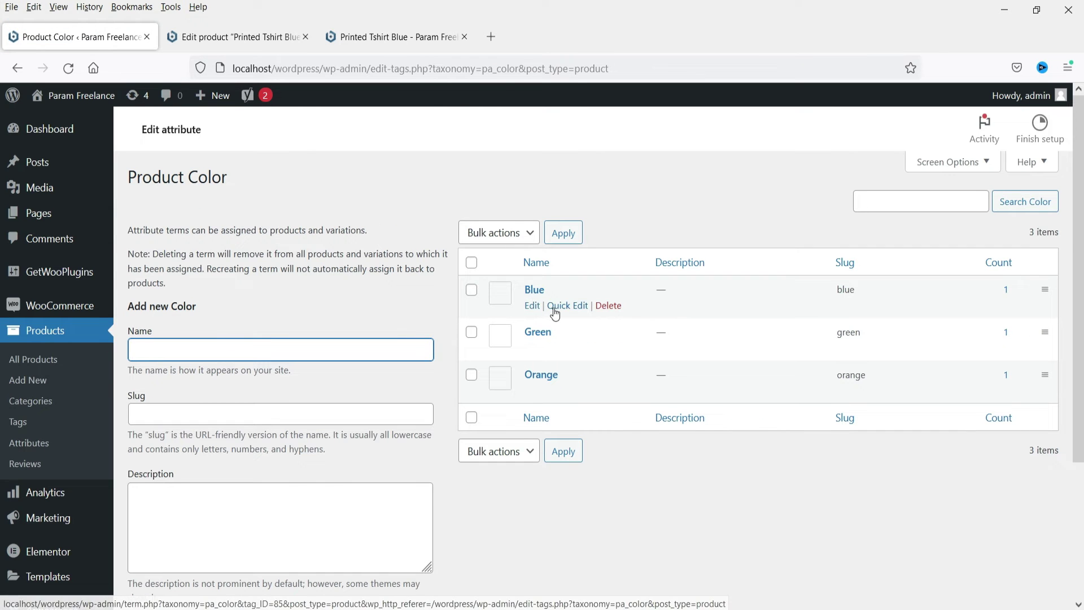
left_click(535, 308)
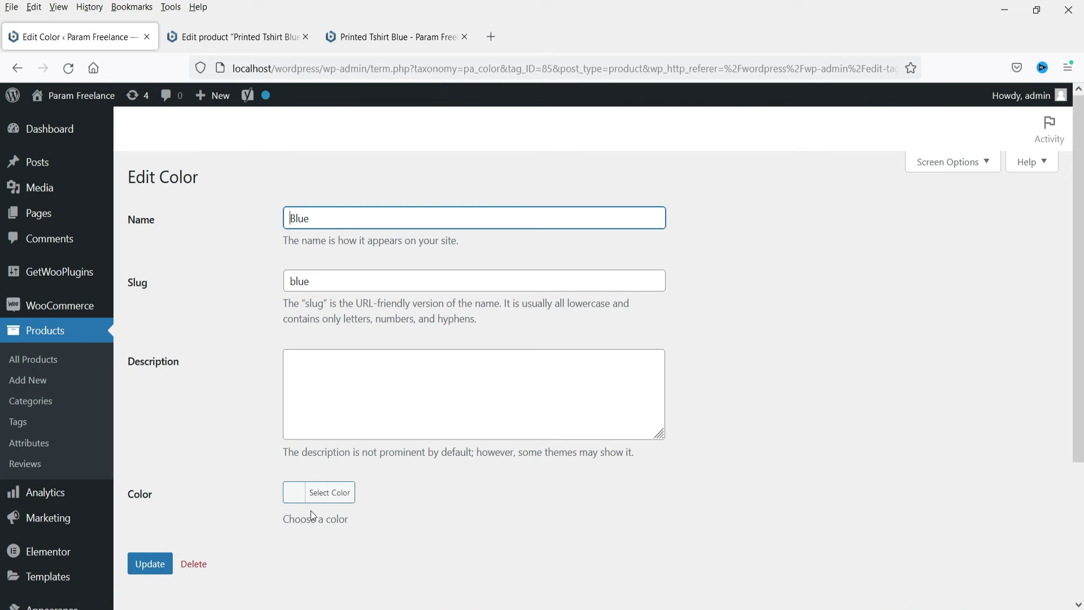
left_click(298, 497)
scroll(564, 384, "down", 3)
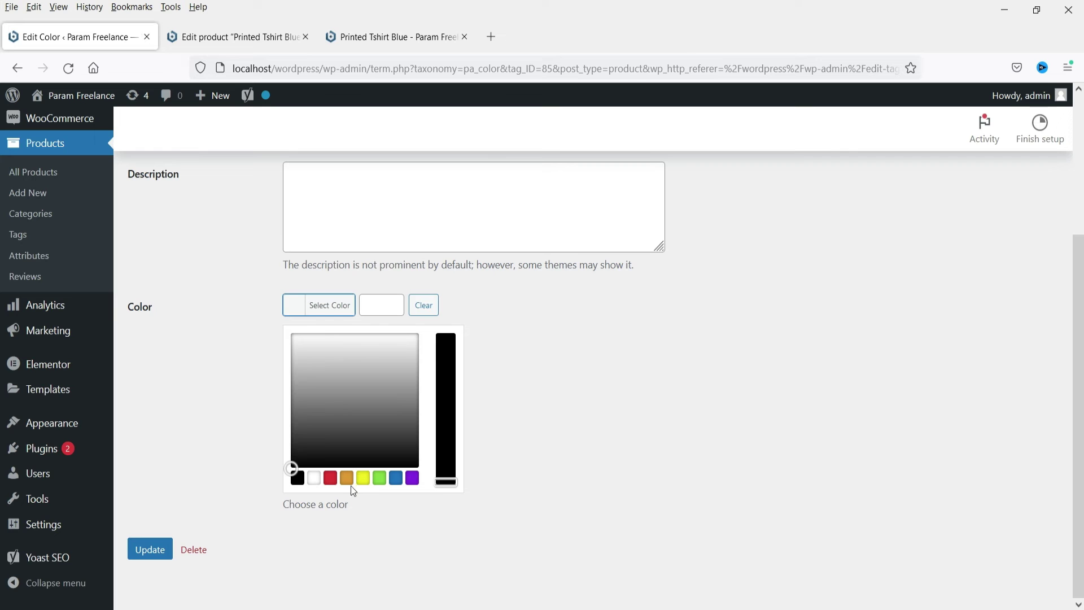
left_click(399, 480)
left_click(377, 390)
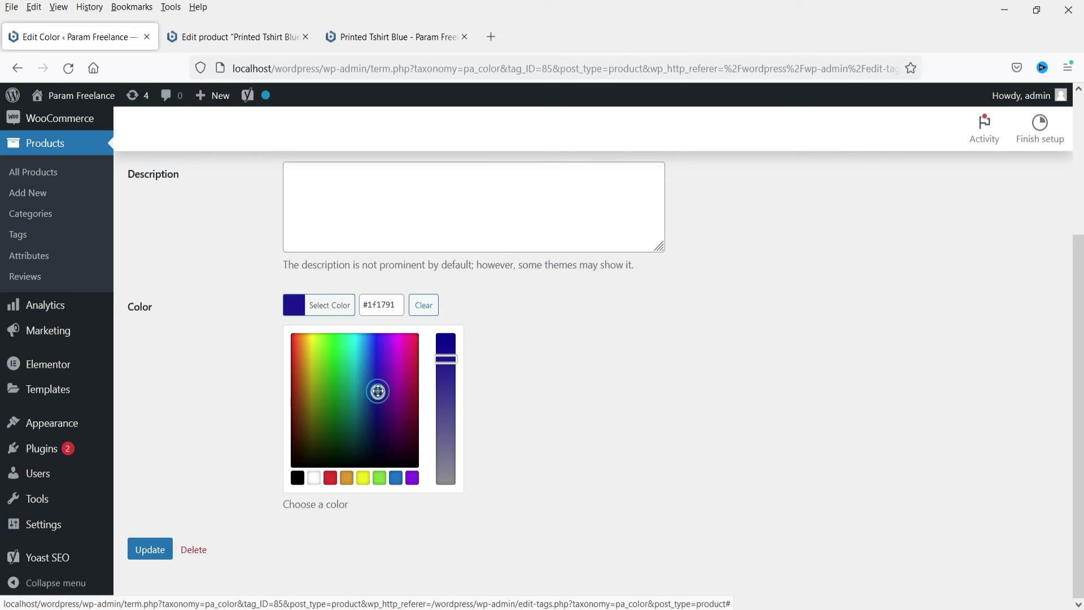
left_click(564, 351)
left_click(154, 383)
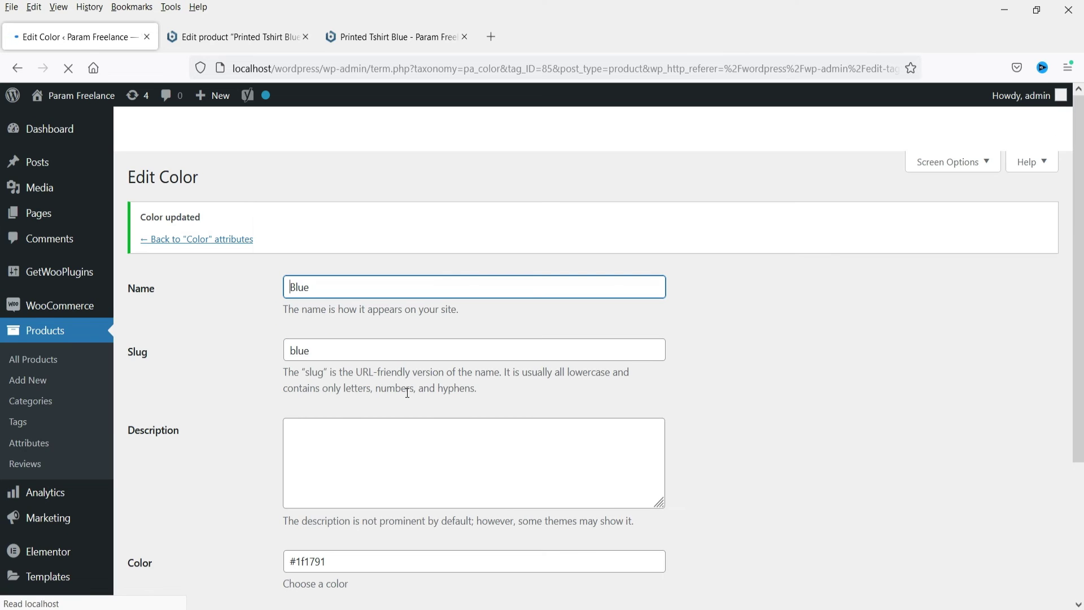
left_click(219, 240)
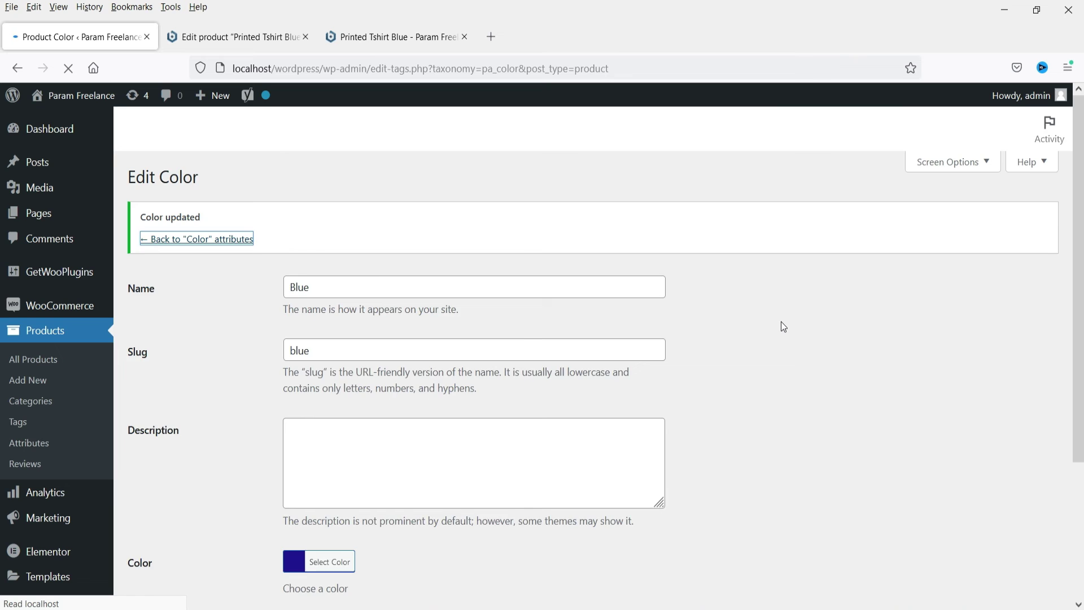
Give the Green colour term a darker green swatch and save it.
left_click(532, 348)
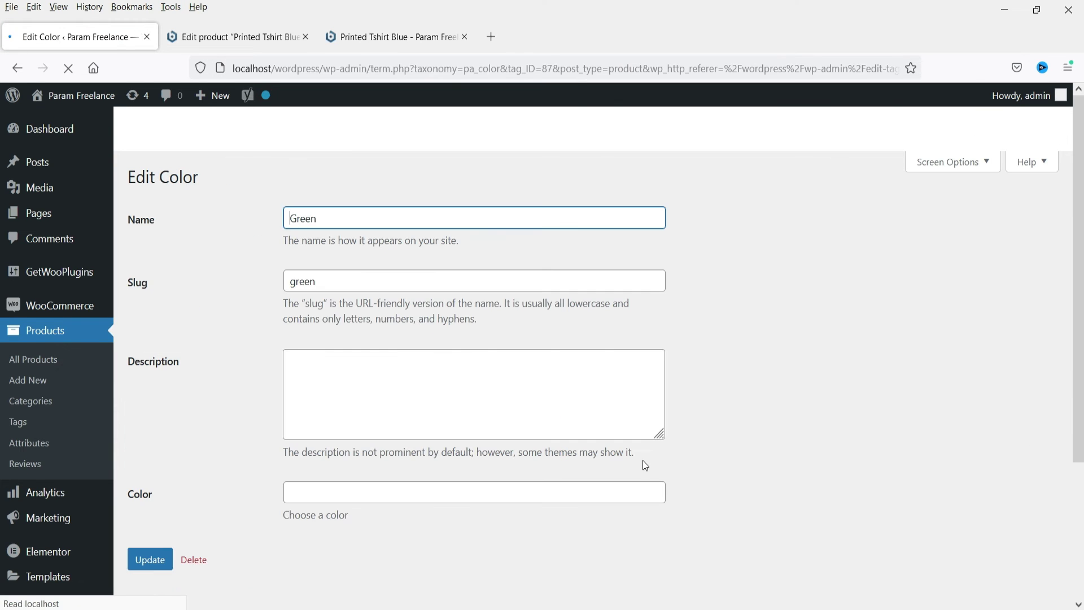
scroll(468, 392, "down", 3)
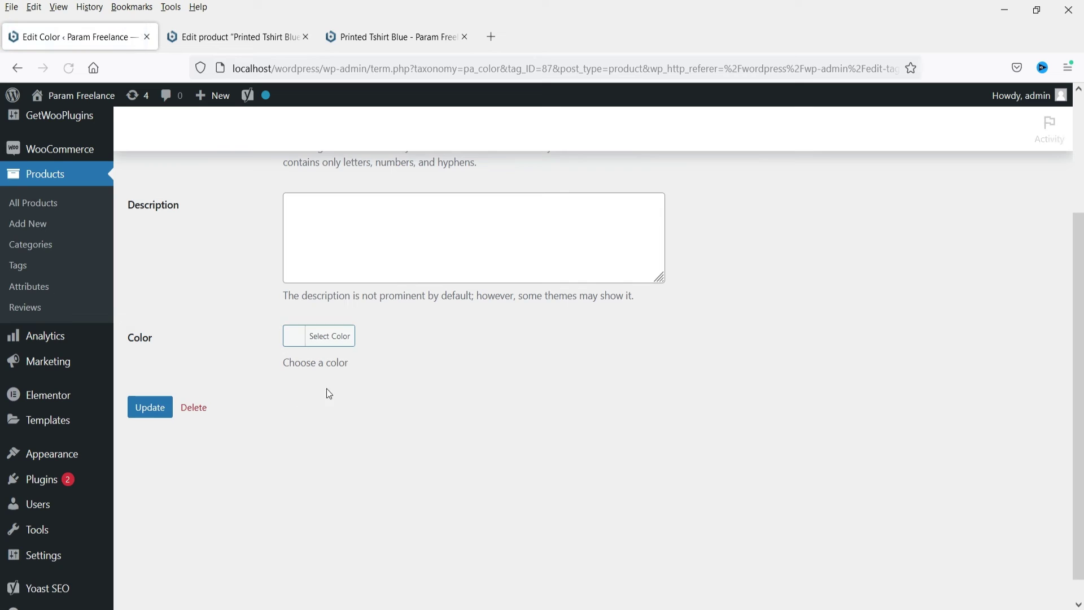
left_click(303, 337)
left_click(379, 509)
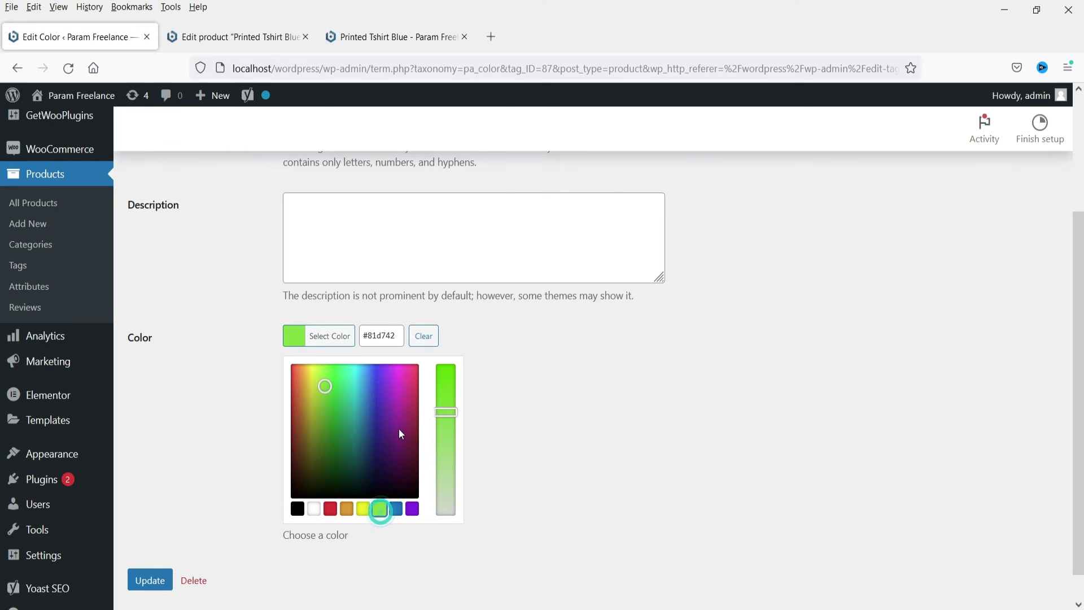
left_click(328, 433)
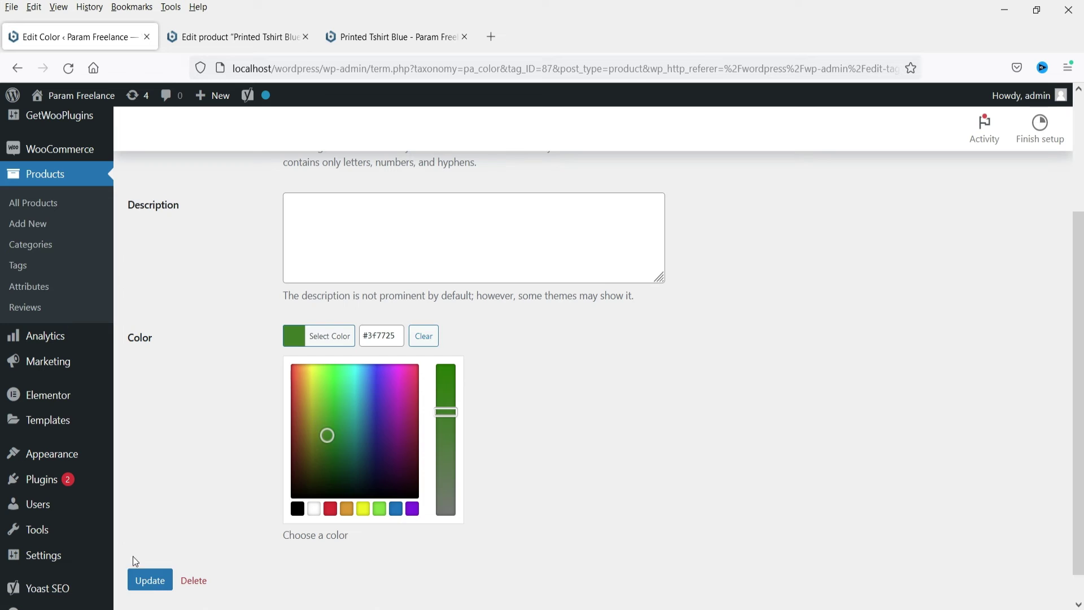
left_click(150, 581)
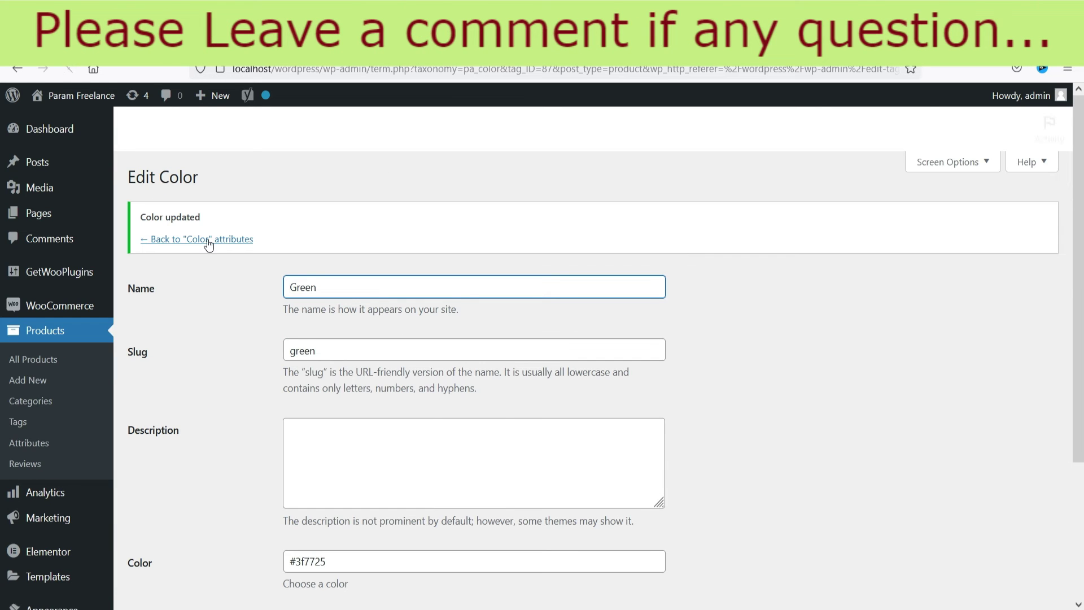
left_click(207, 240)
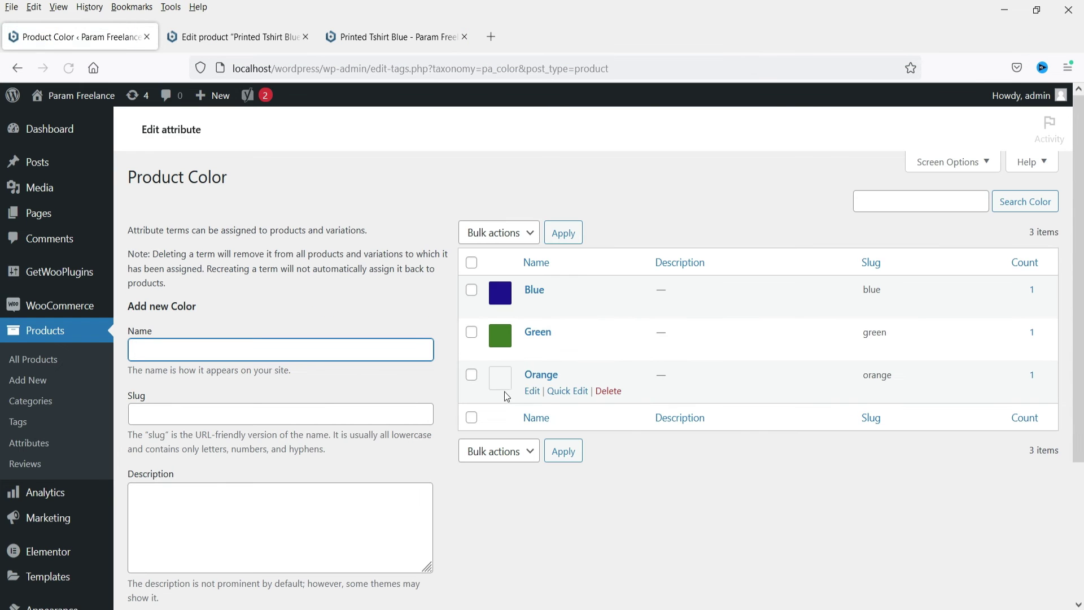
Give the Orange colour term a saturated orange swatch and save it.
left_click(533, 393)
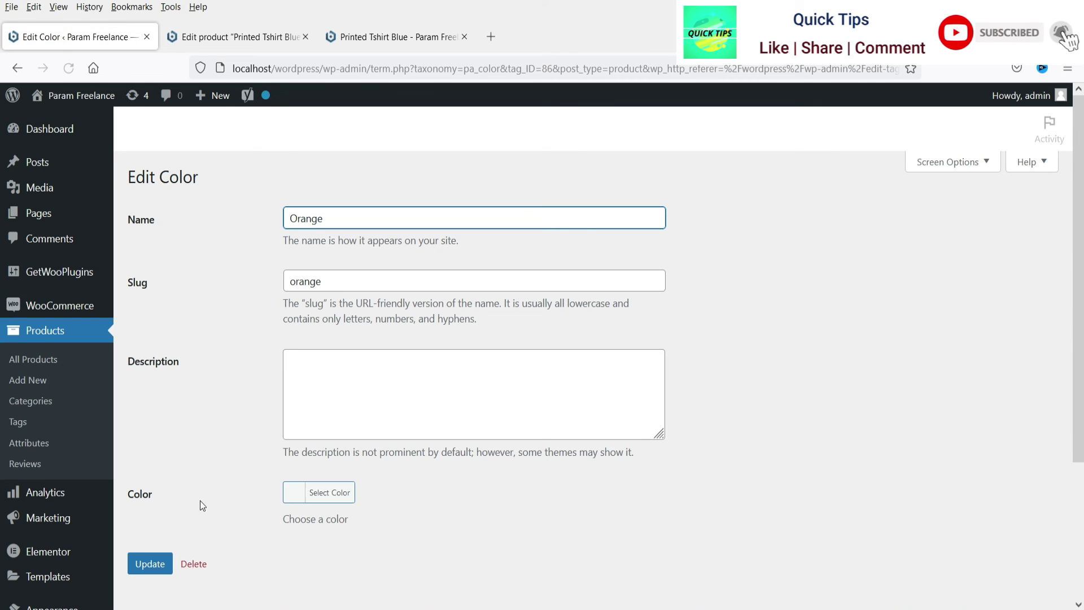
left_click(293, 492)
scroll(525, 421, "down", 3)
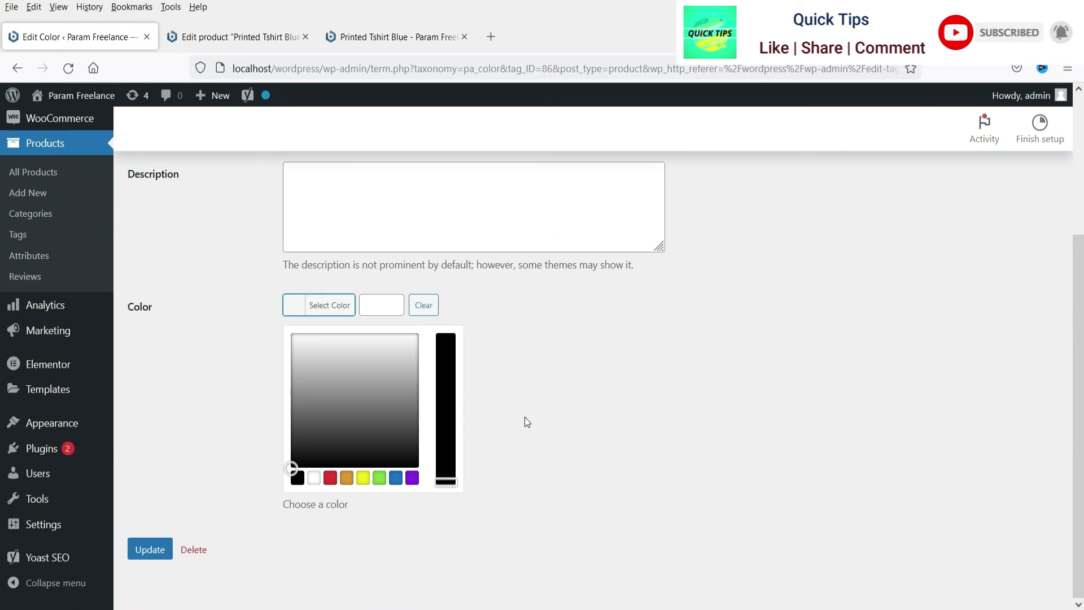
left_click(331, 479)
left_click(347, 478)
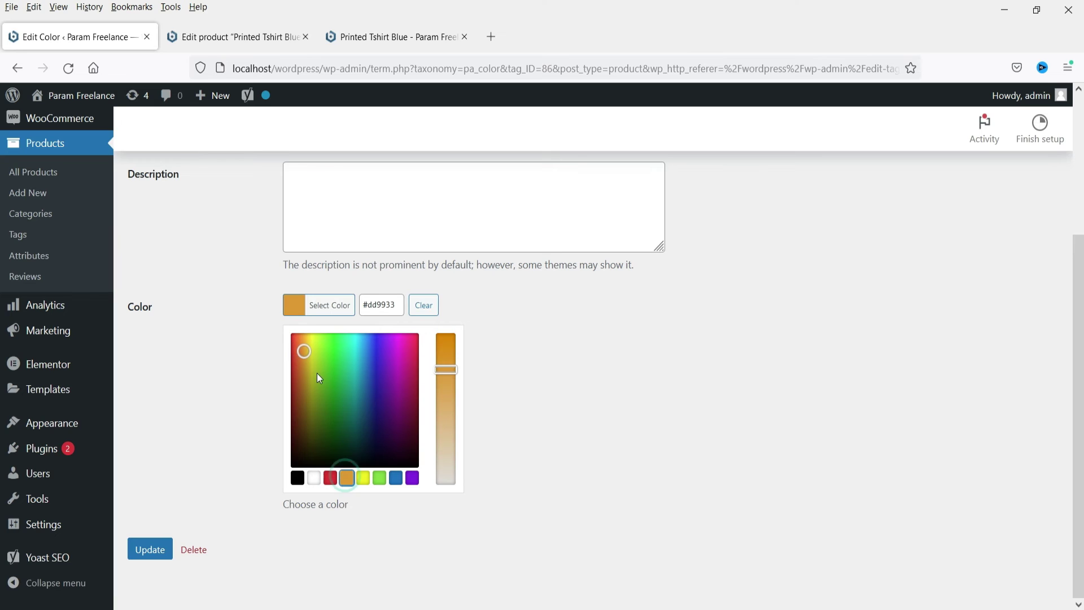
left_click(449, 349)
left_click(204, 410)
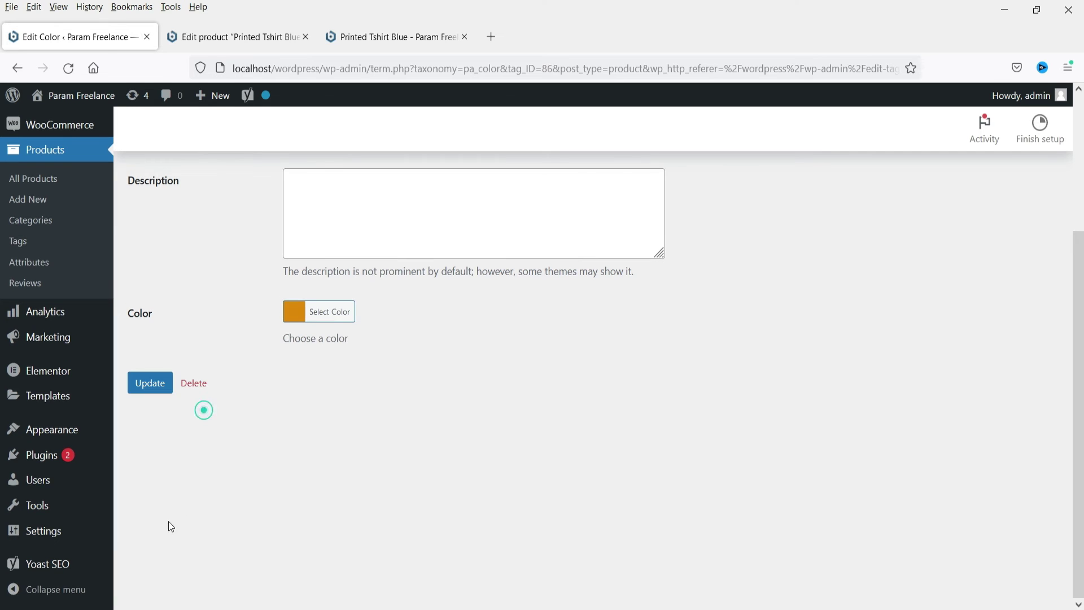
left_click(158, 389)
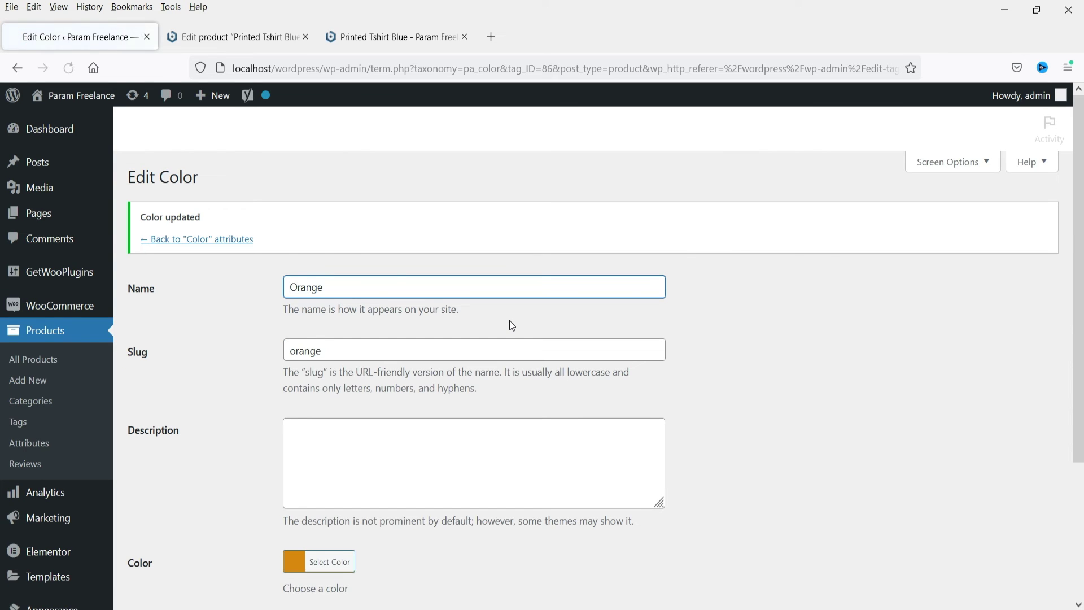
left_click(197, 239)
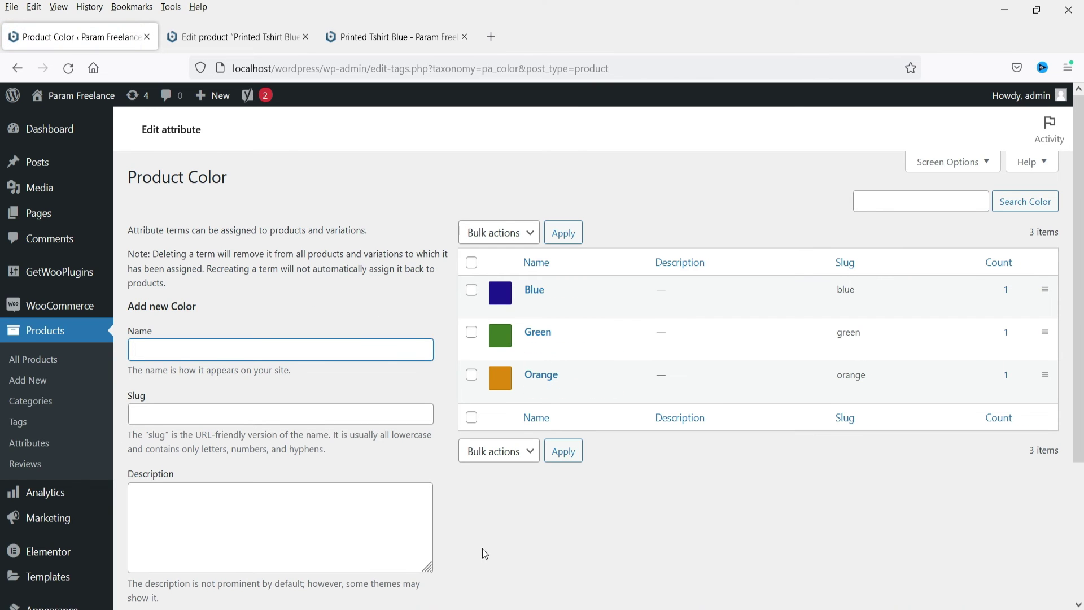
left_click(29, 443)
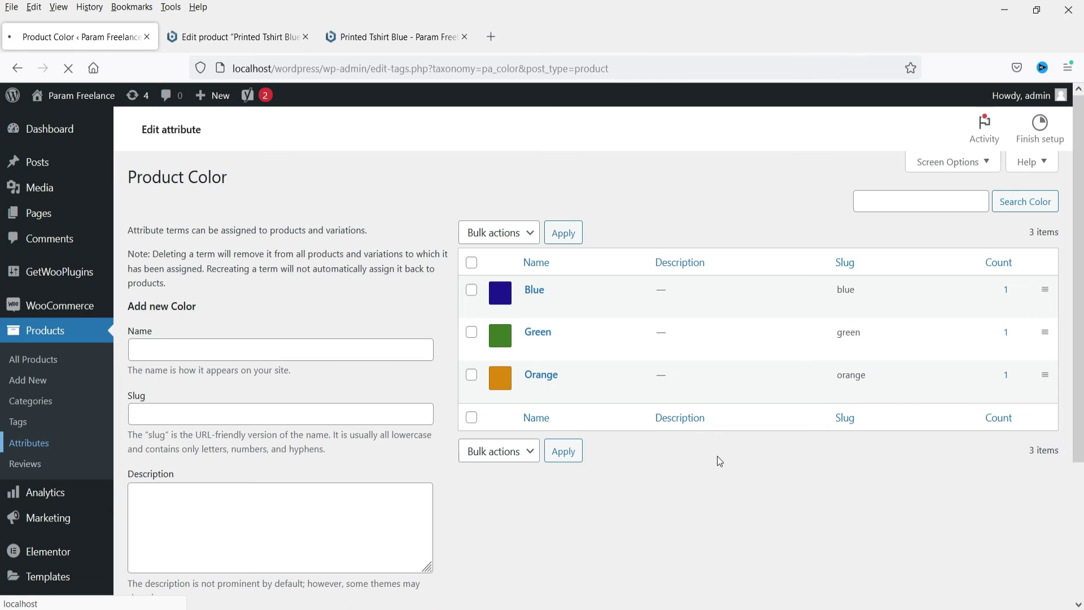
Set the Size attribute's Type to Radio and update it.
mouse_move(477, 295)
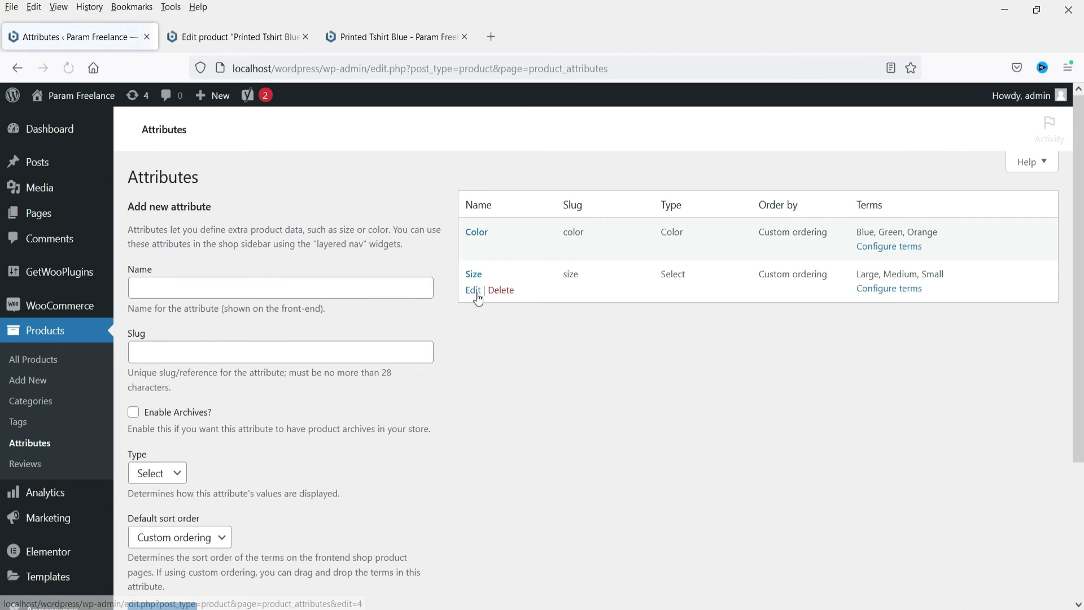
left_click(474, 291)
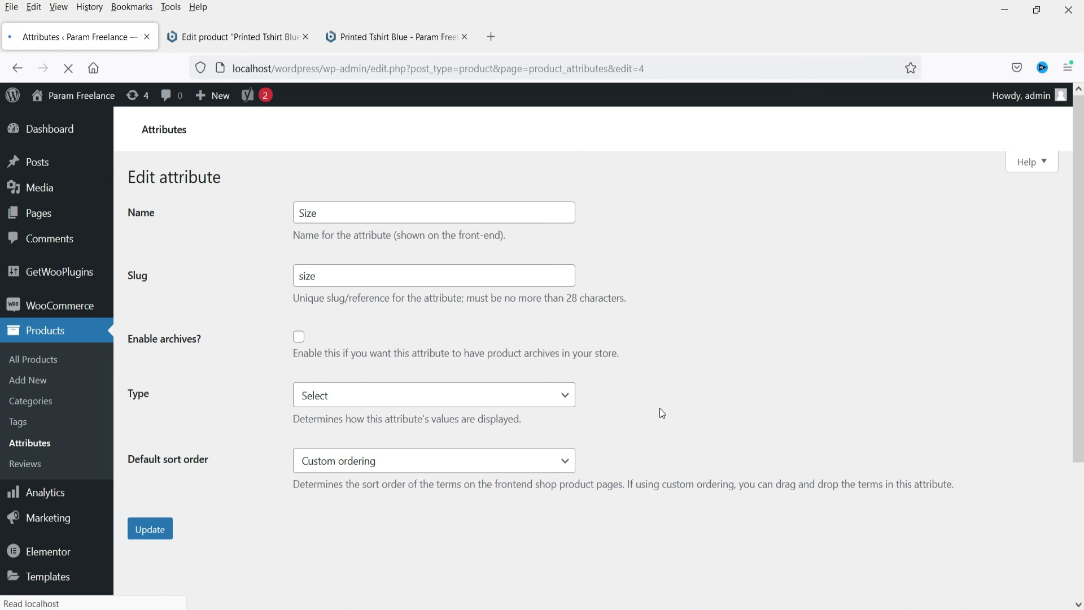
left_click(361, 397)
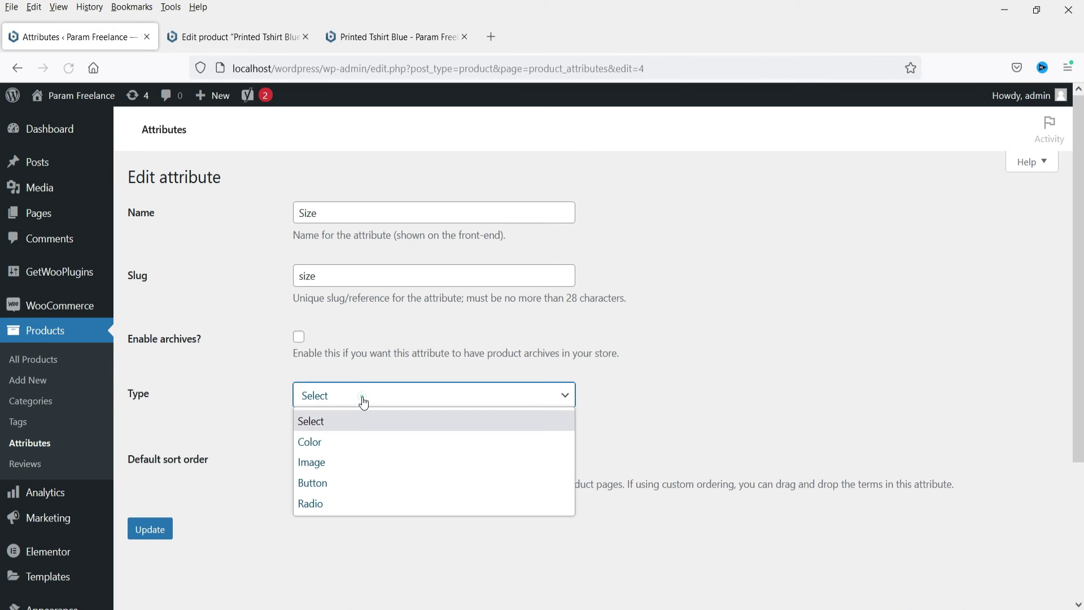
left_click(368, 502)
left_click(155, 532)
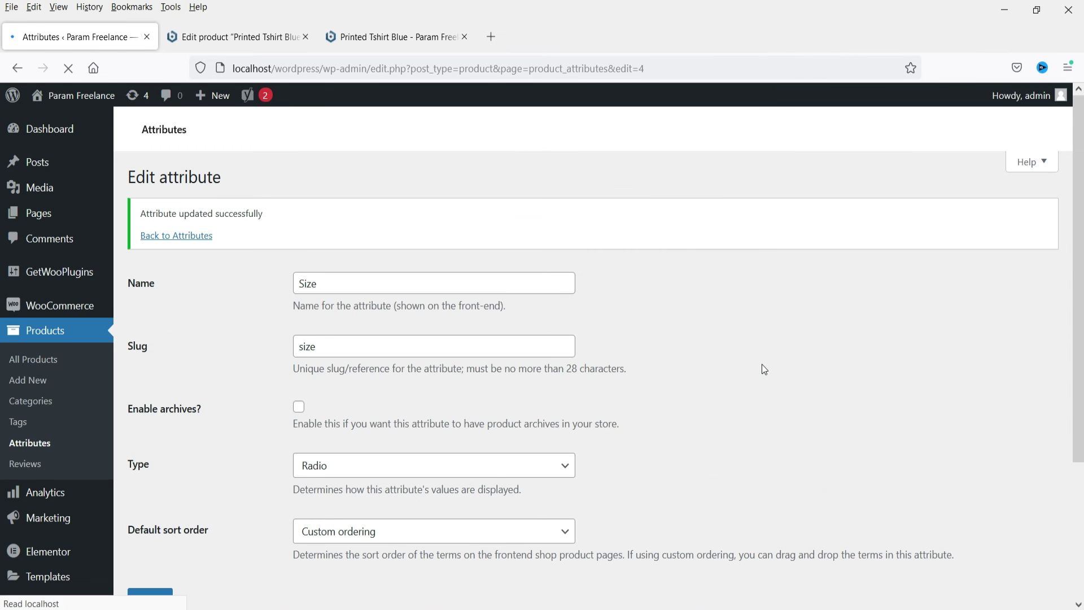
Open the Large term of the Size attribute for editing.
scroll(717, 336, "down", 3)
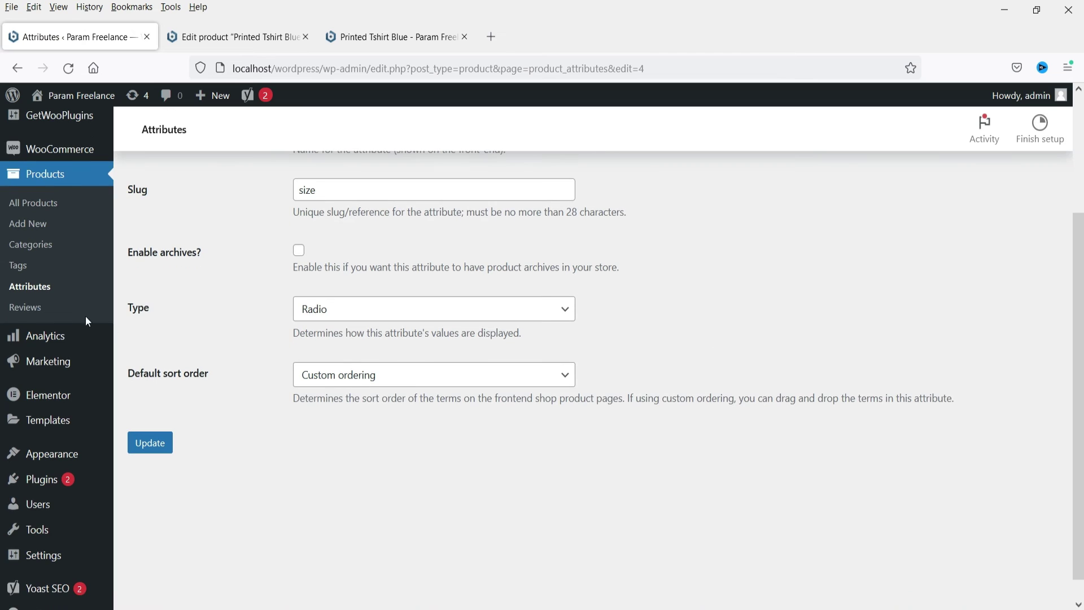
left_click(35, 290)
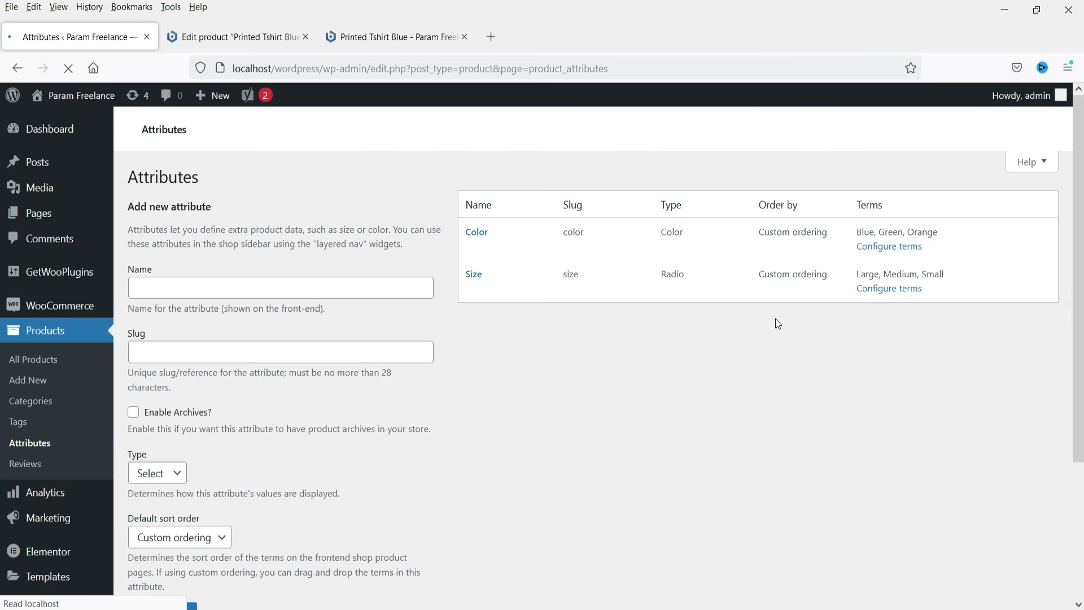
left_click(894, 292)
left_click(500, 290)
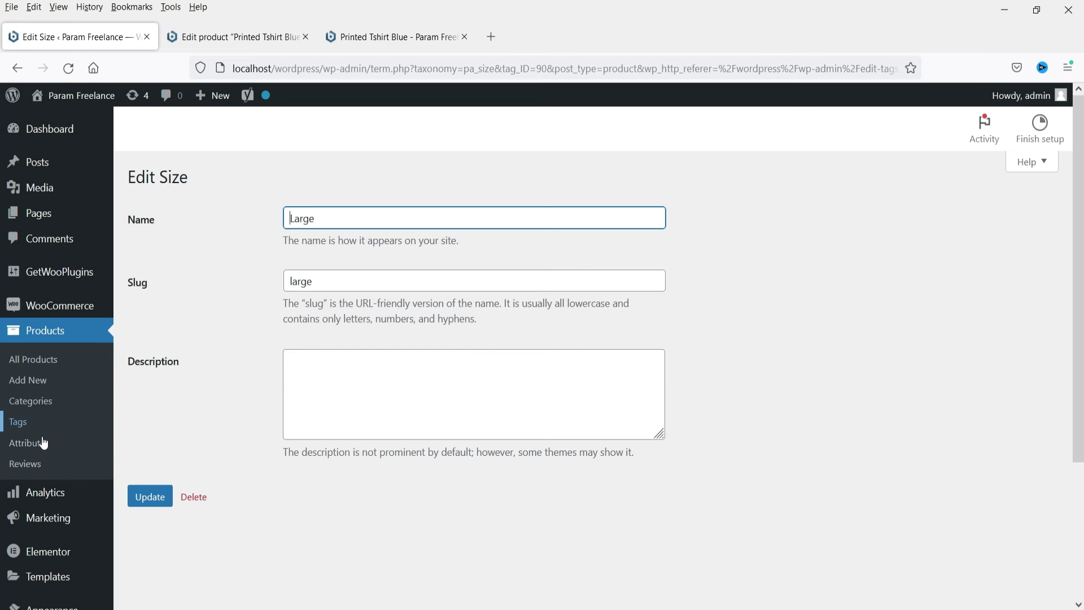
Reload the Printed Tshirt Blue storefront page to show the new swatches.
left_click(242, 37)
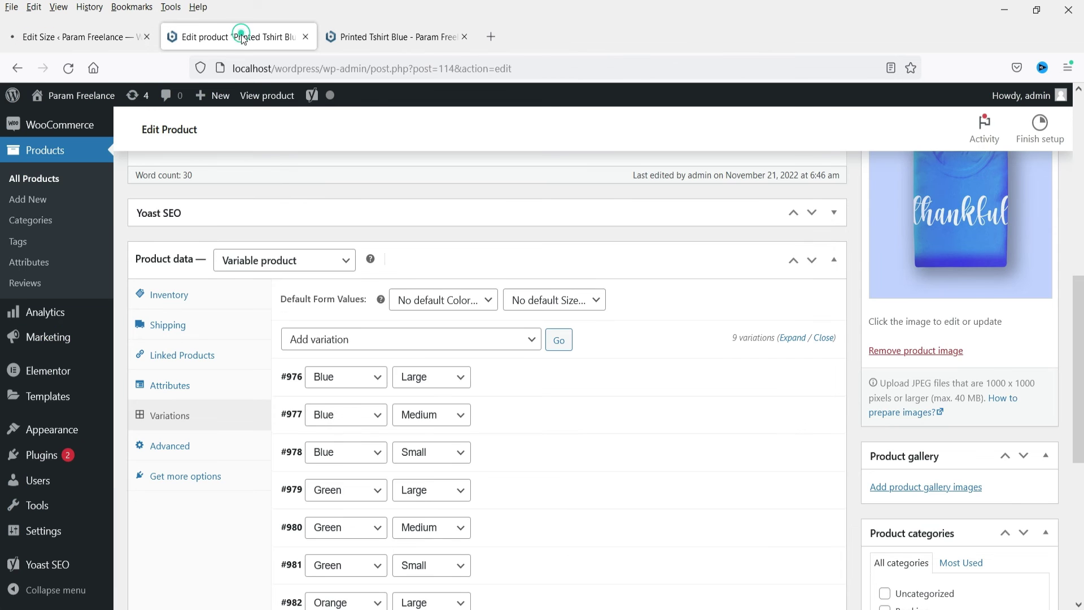
left_click(368, 39)
scroll(476, 283, "up", 3)
scroll(930, 249, "down", 2)
left_click(75, 70)
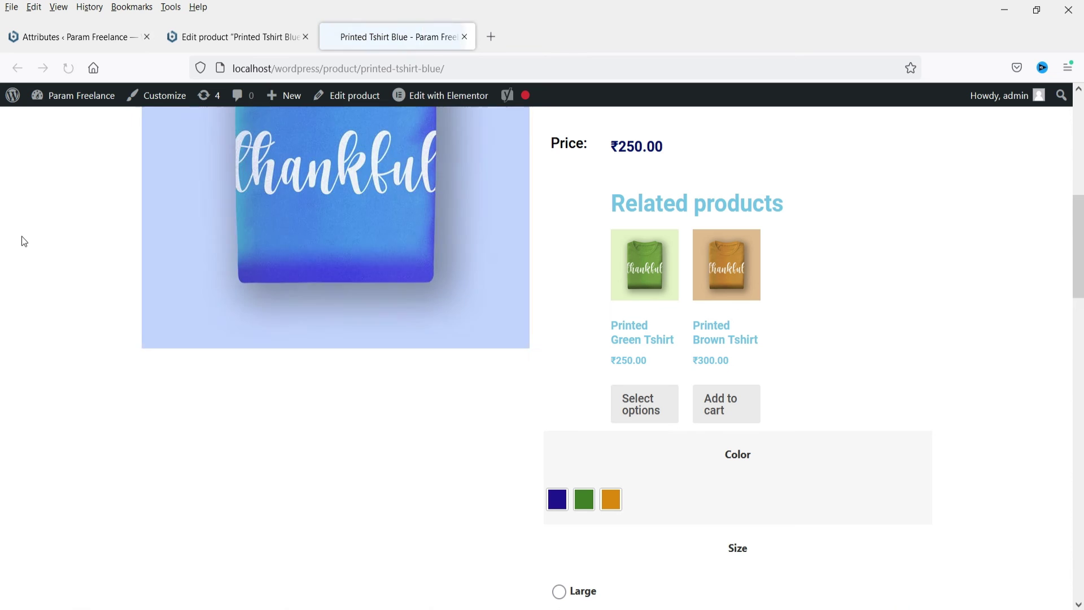
scroll(982, 214, "down", 2)
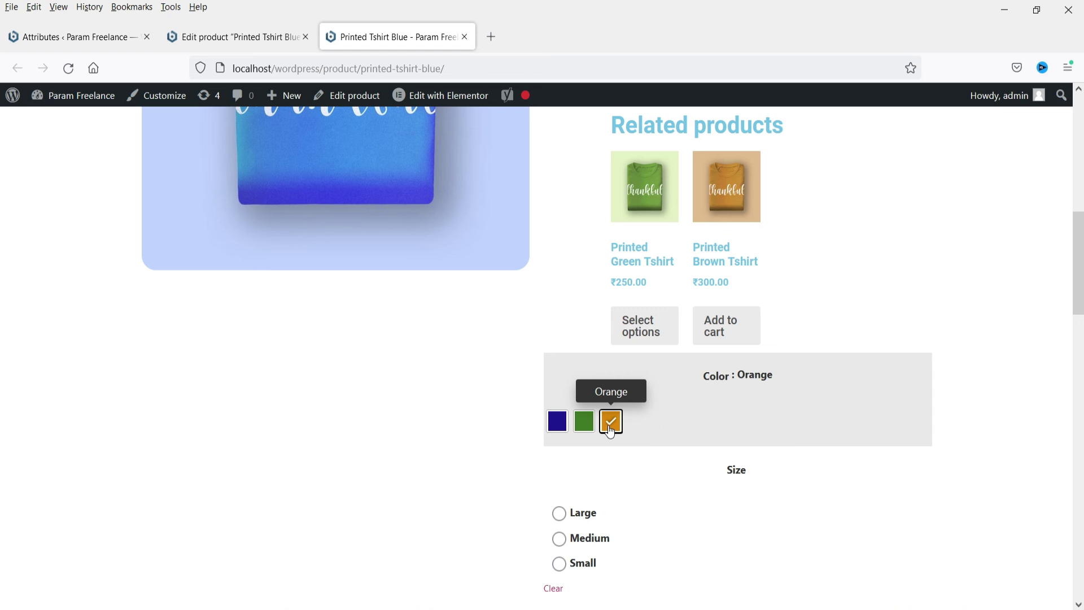
Test the Medium size, Green colour, Small size and Blue colour options.
left_click(560, 540)
scroll(439, 466, "down", 4)
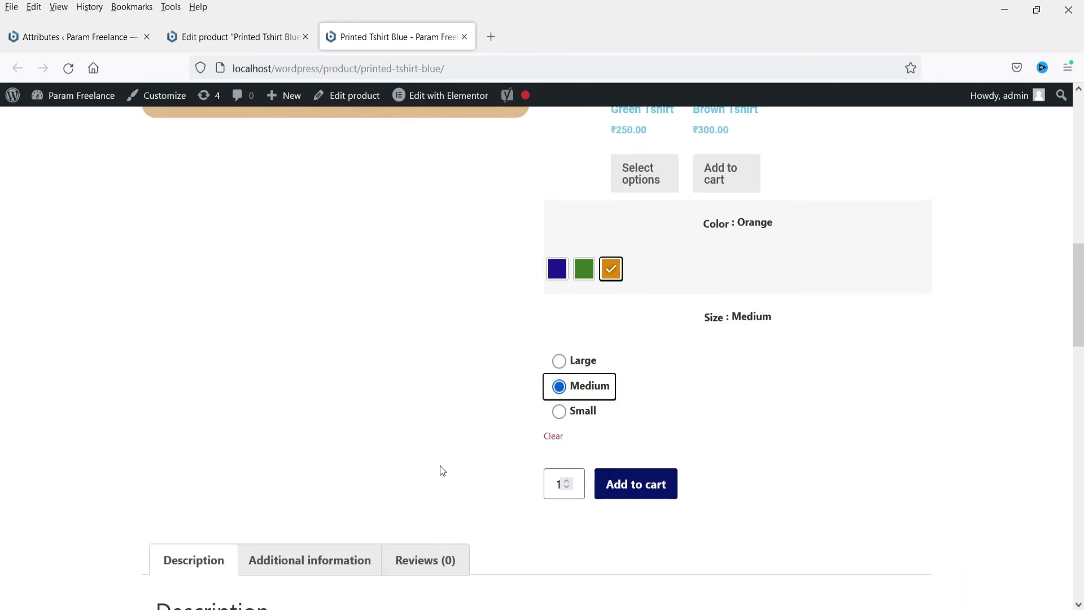
scroll(438, 464, "up", 4)
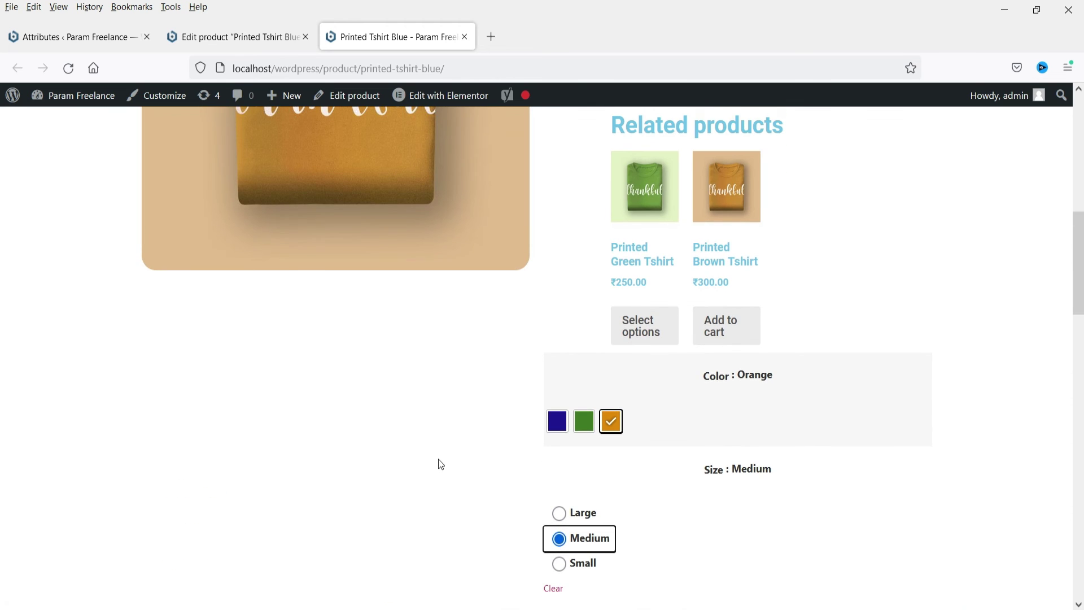
left_click(585, 424)
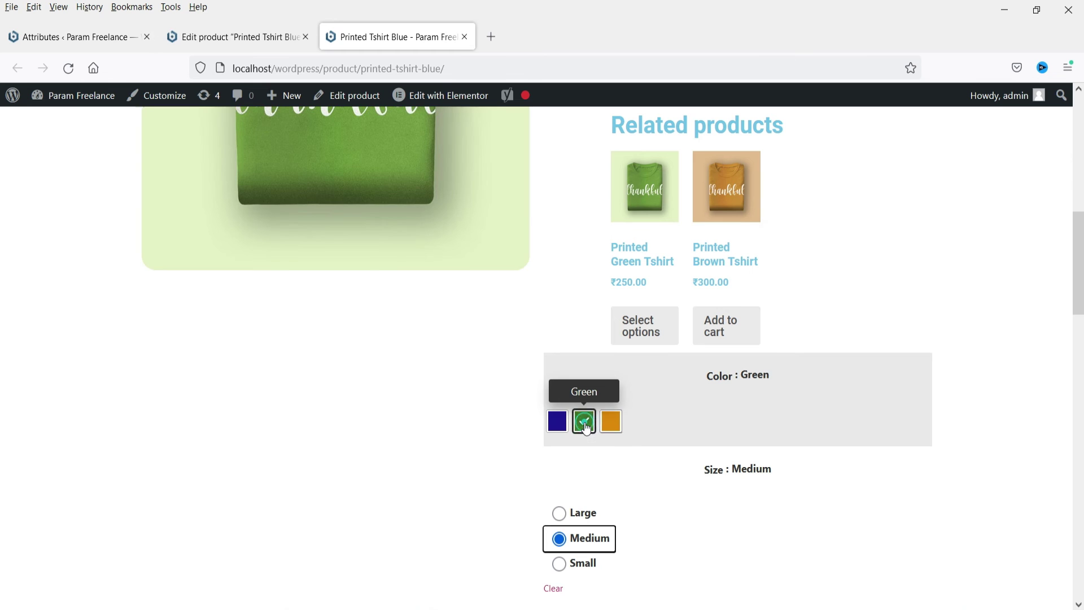
left_click(559, 566)
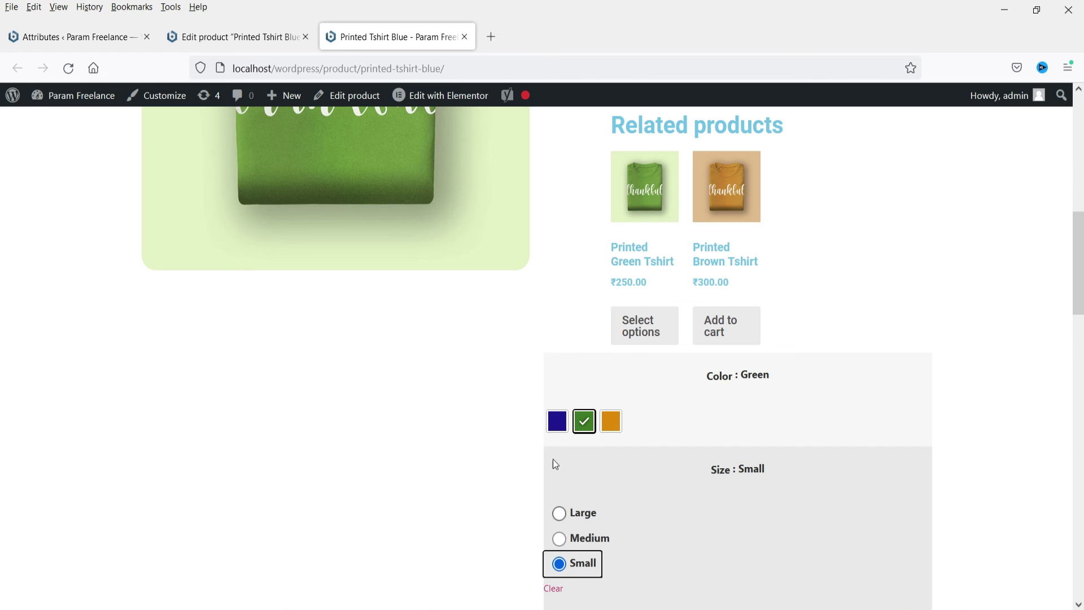
left_click(557, 421)
Try the Green and Orange swatches, then clear the colour selection.
scroll(346, 304, "up", 5)
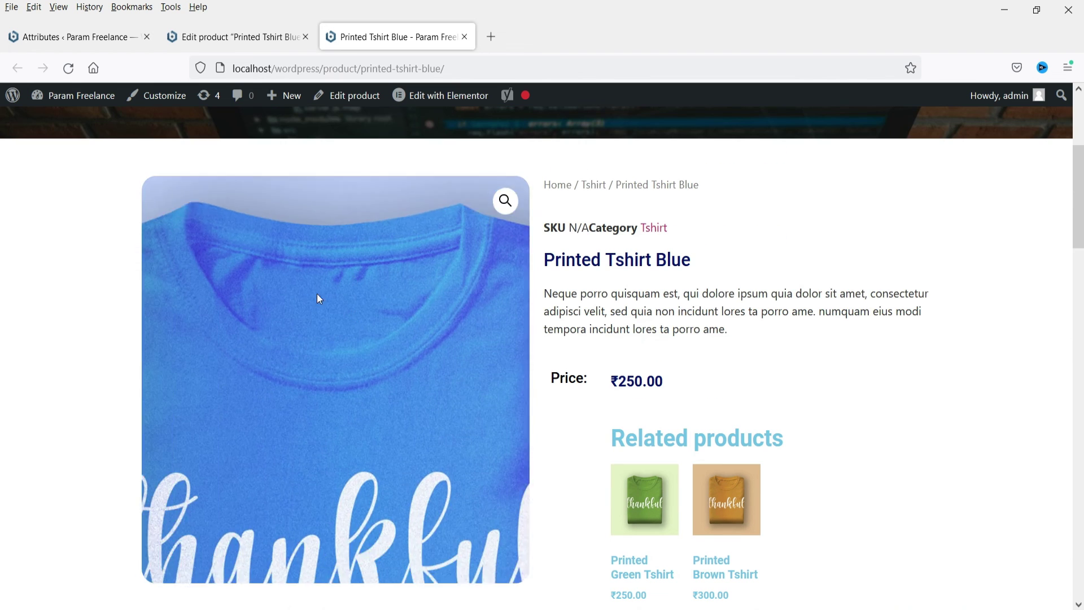
scroll(2, 284, "down", 3)
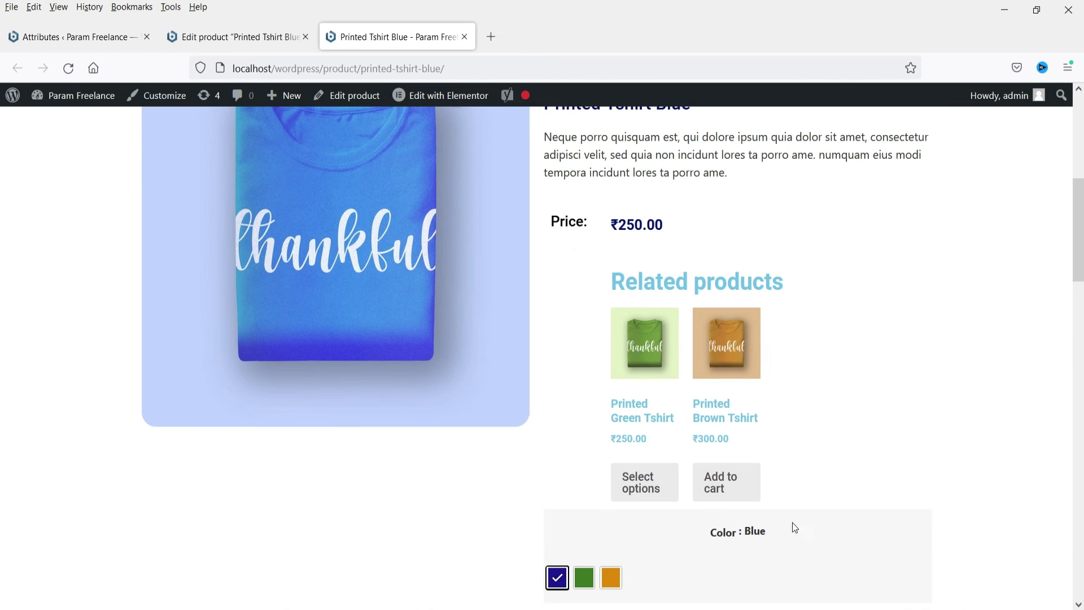
left_click(589, 586)
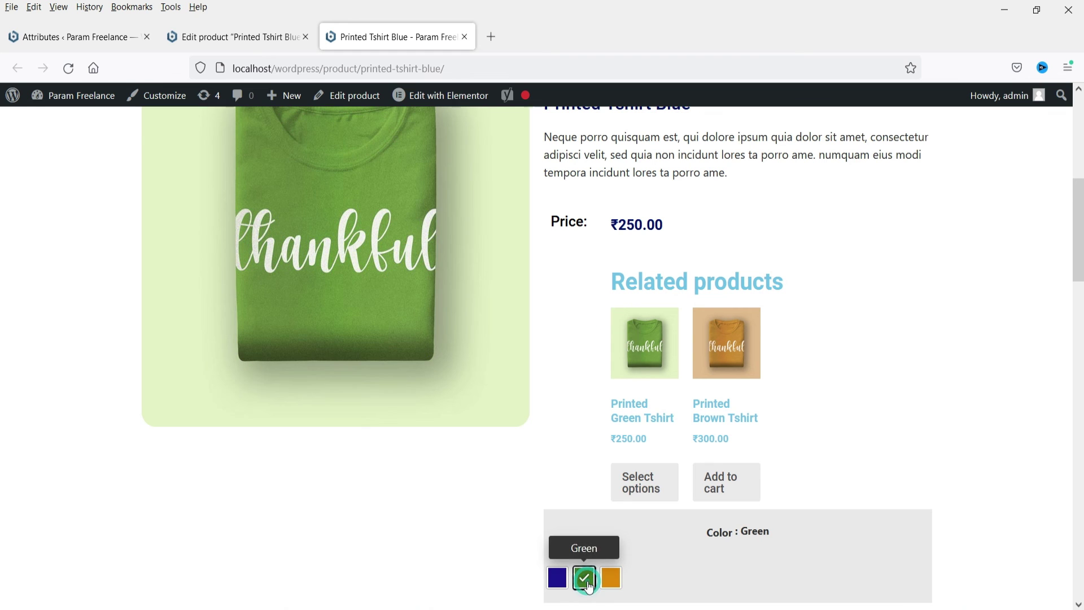
left_click(617, 583)
scroll(359, 501, "down", 5)
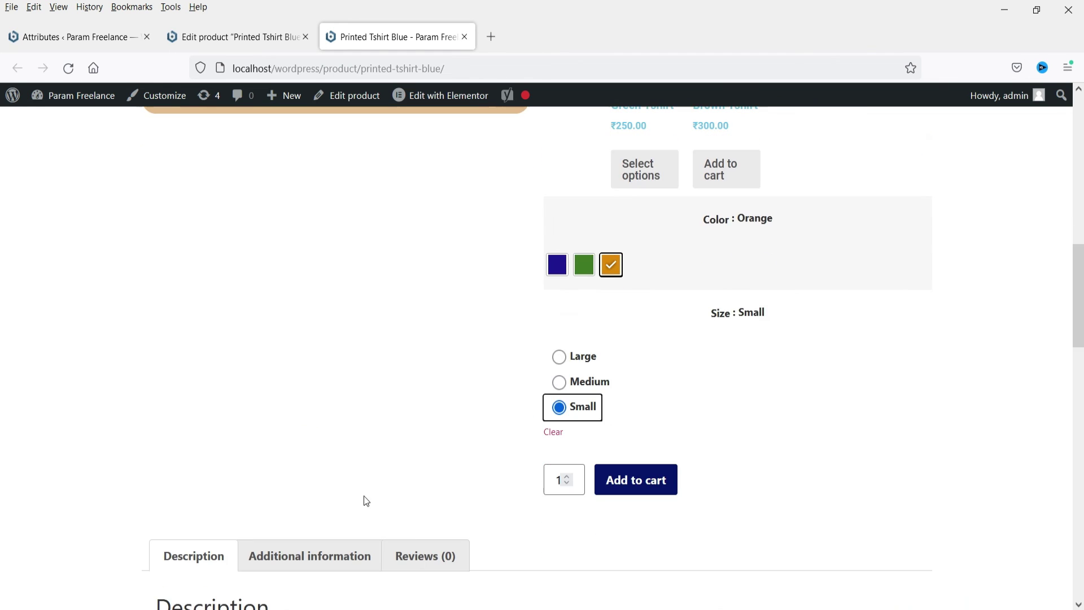
left_click(553, 431)
scroll(967, 312, "up", 5)
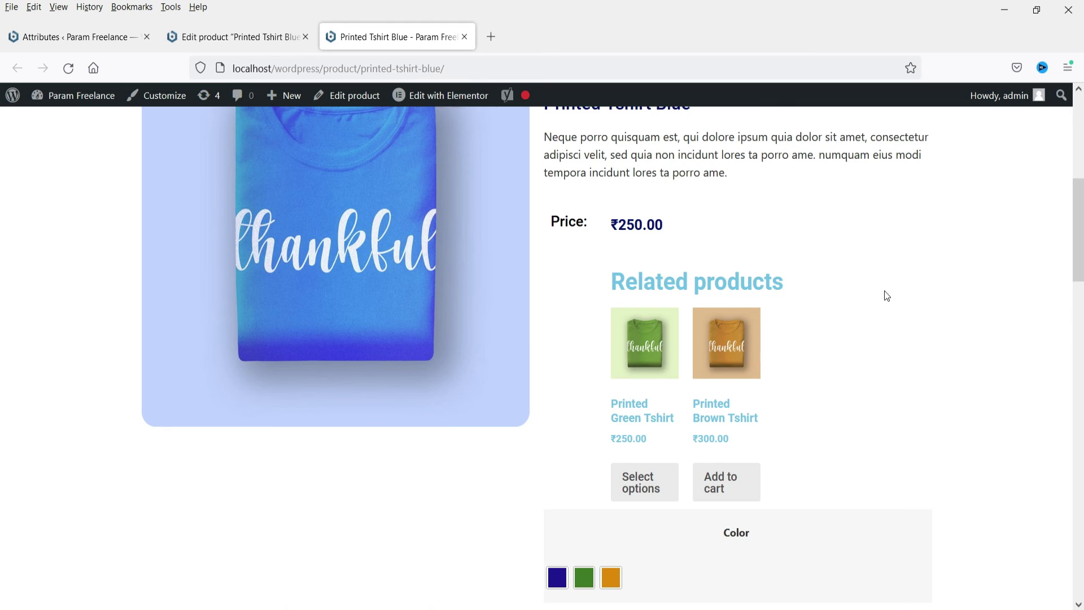
scroll(882, 297, "down", 4)
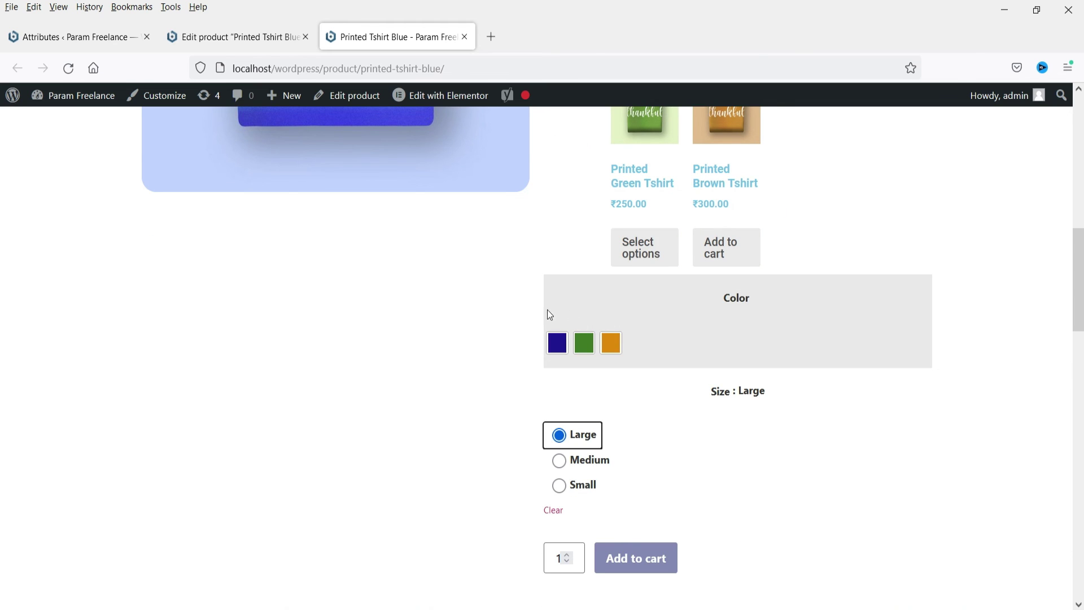
scroll(648, 284, "up", 4)
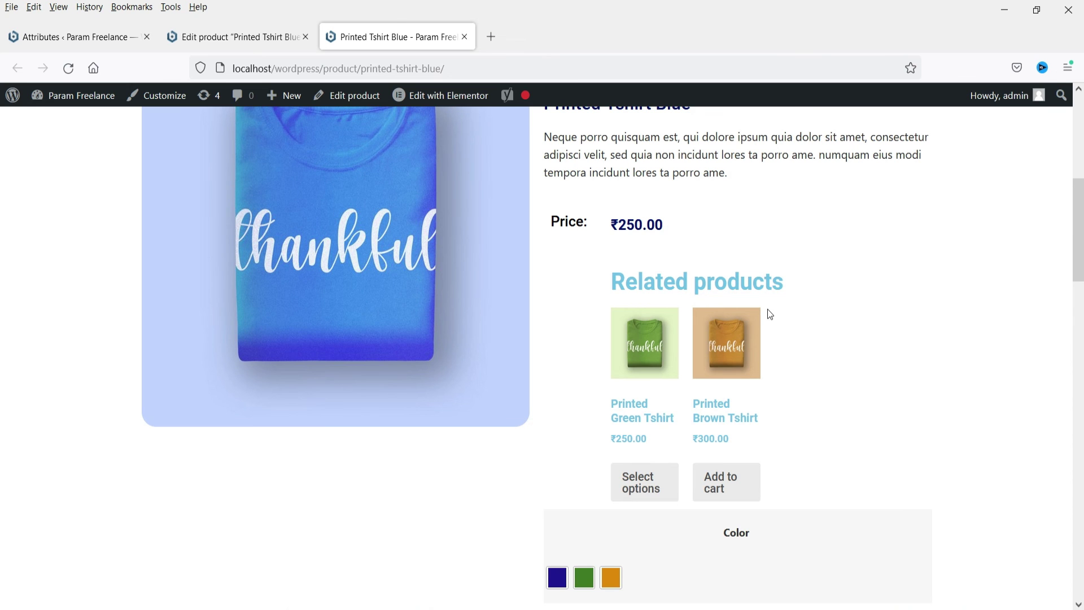
Open the Single Product template in Elementor's Theme Builder for editing.
left_click(220, 37)
mouse_move(62, 396)
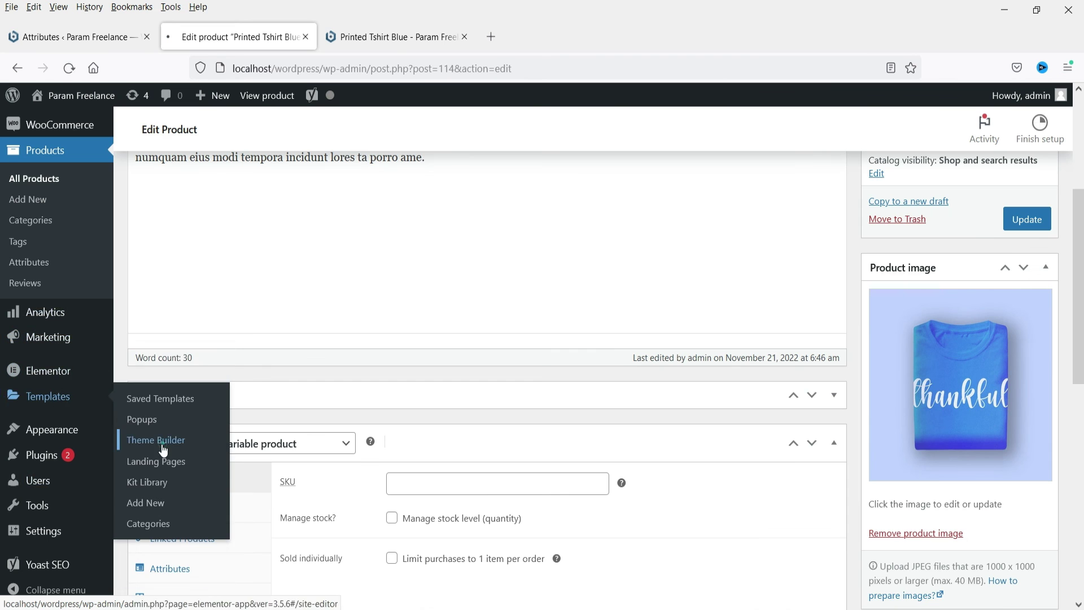
left_click(163, 450)
left_click(57, 445)
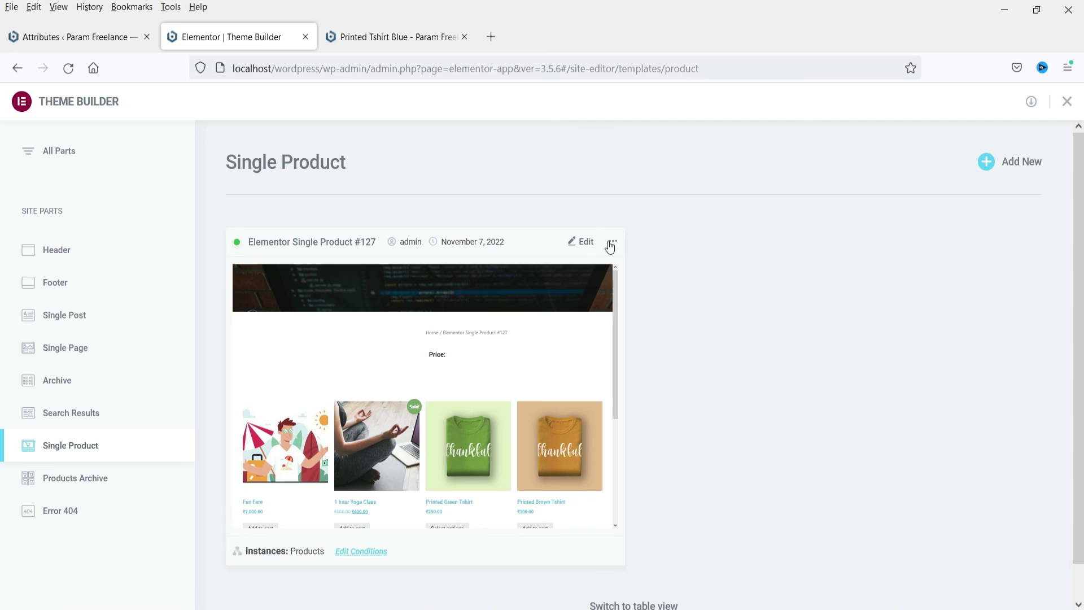
left_click(581, 241)
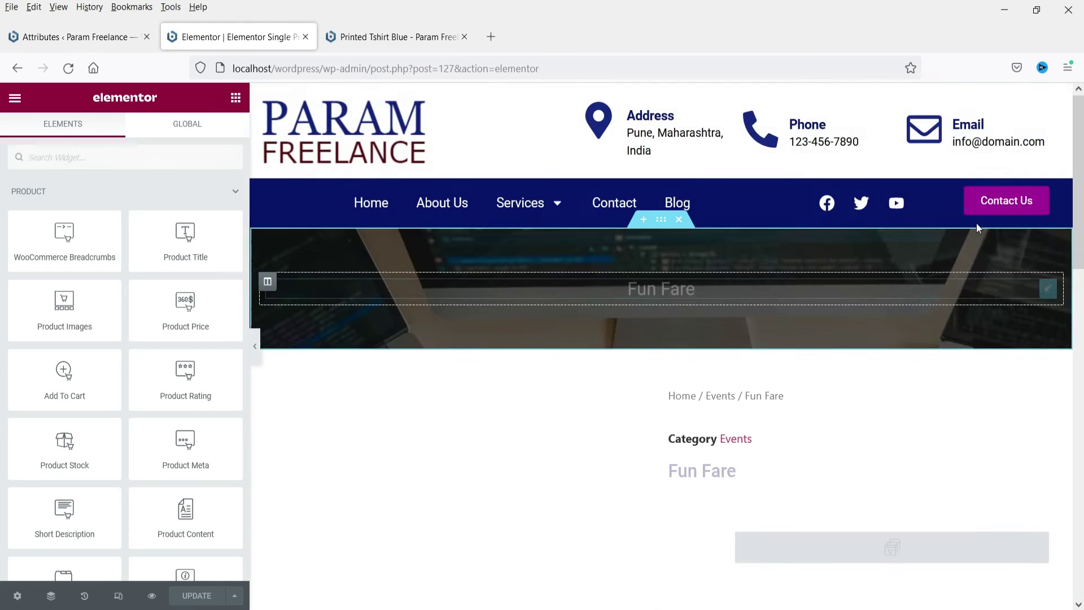
Delete the empty Related Products widget and return to the storefront tab.
scroll(726, 300, "down", 3)
left_click(883, 333)
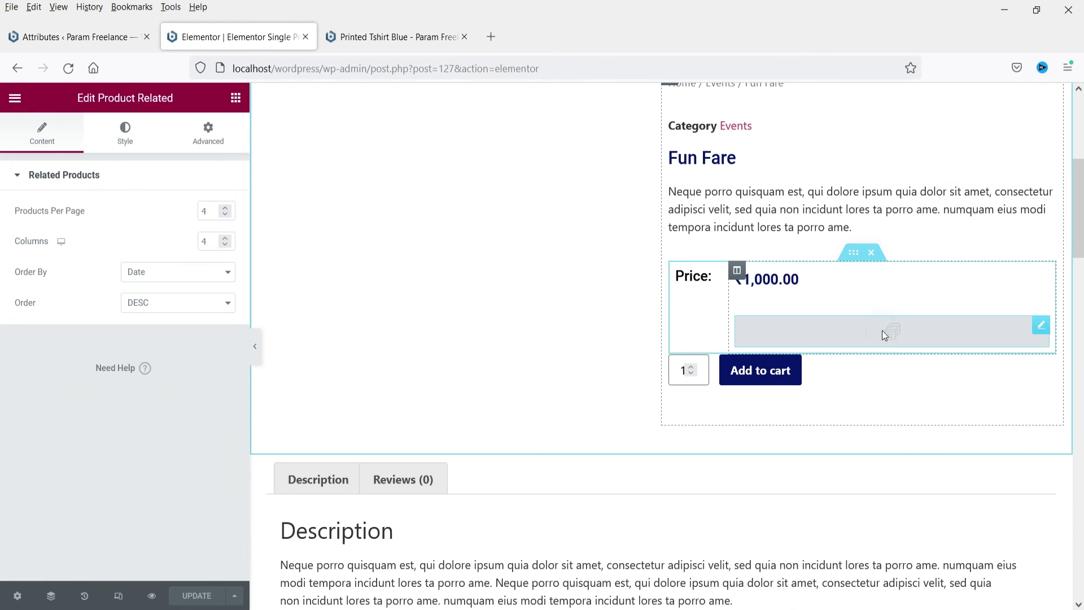
key("Delete")
left_click(391, 40)
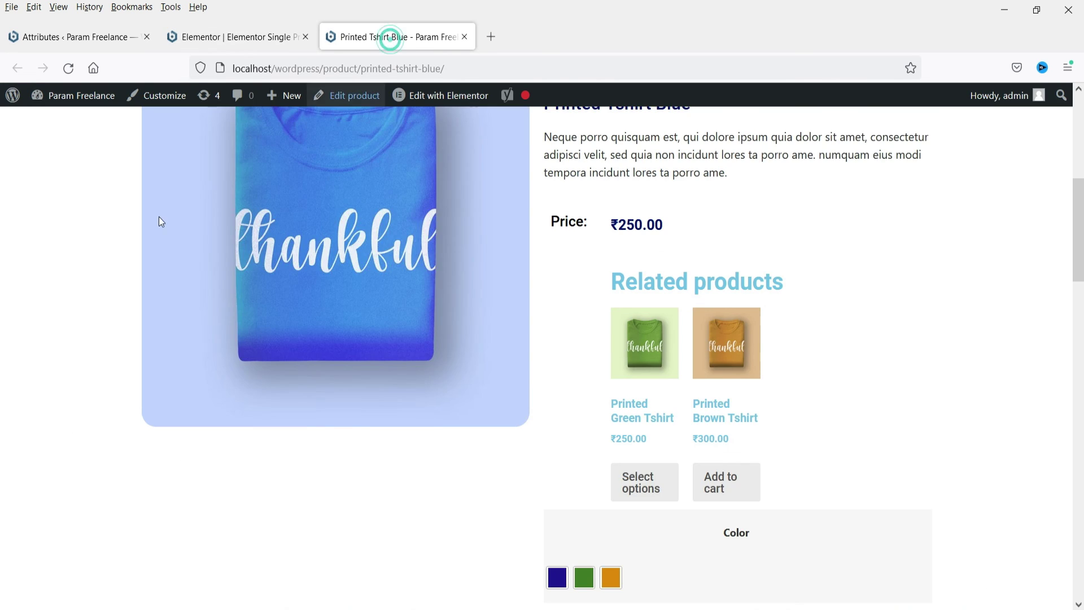
scroll(49, 234, "up", 3)
Reload the Printed Tshirt Blue product page to confirm related products are gone.
left_click(68, 67)
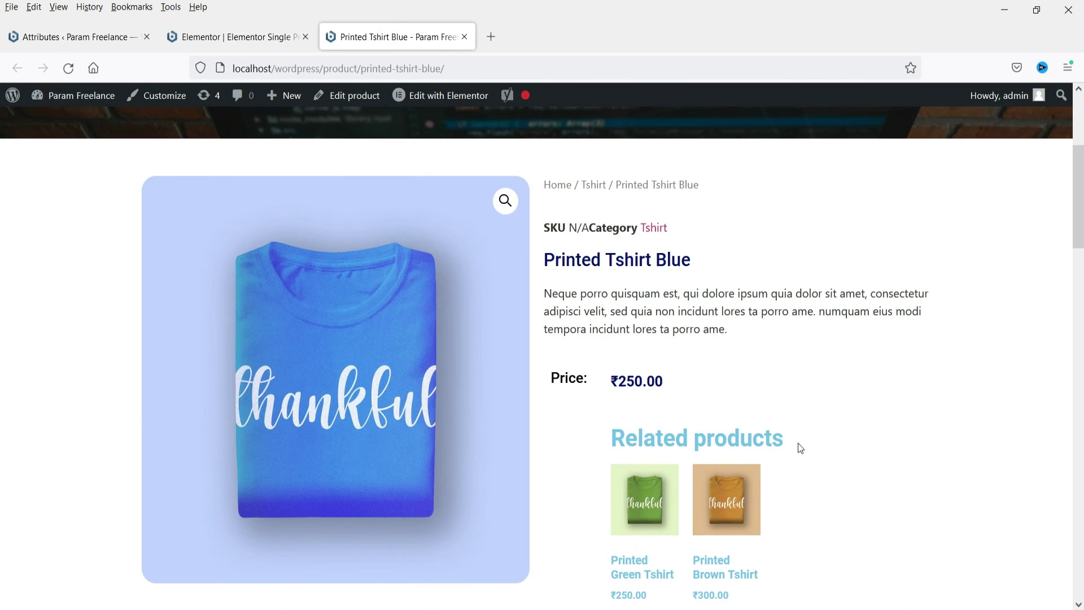
left_click(68, 67)
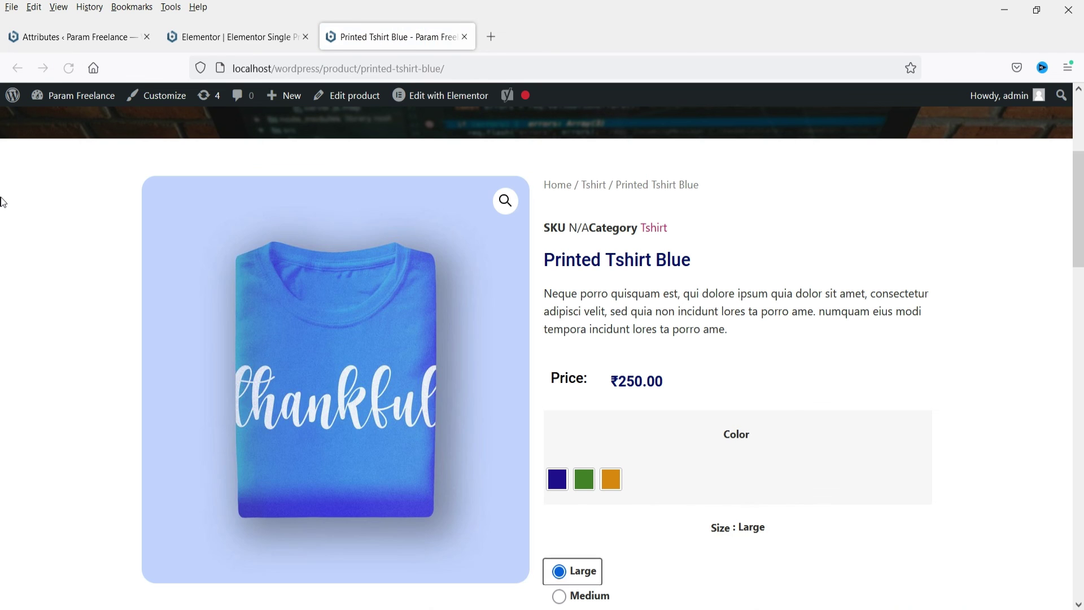
mouse_move(1078, 185)
left_mouse_down()
mouse_move(1077, 173)
mouse_move(1078, 203)
left_mouse_up()
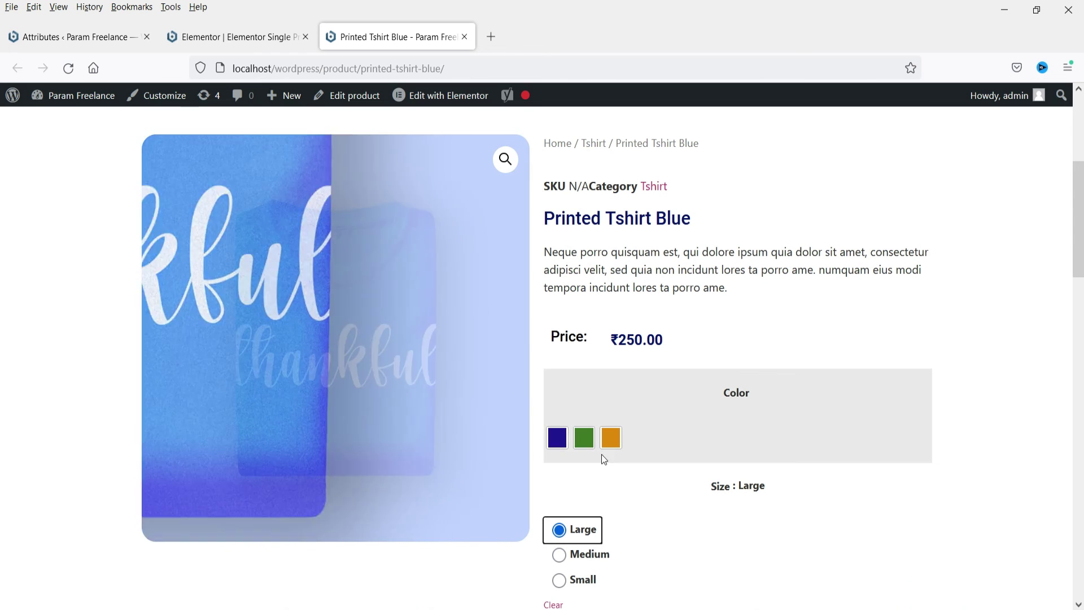
Try the Green and Orange swatches, then settle on Medium size and Blue colour.
left_click(585, 440)
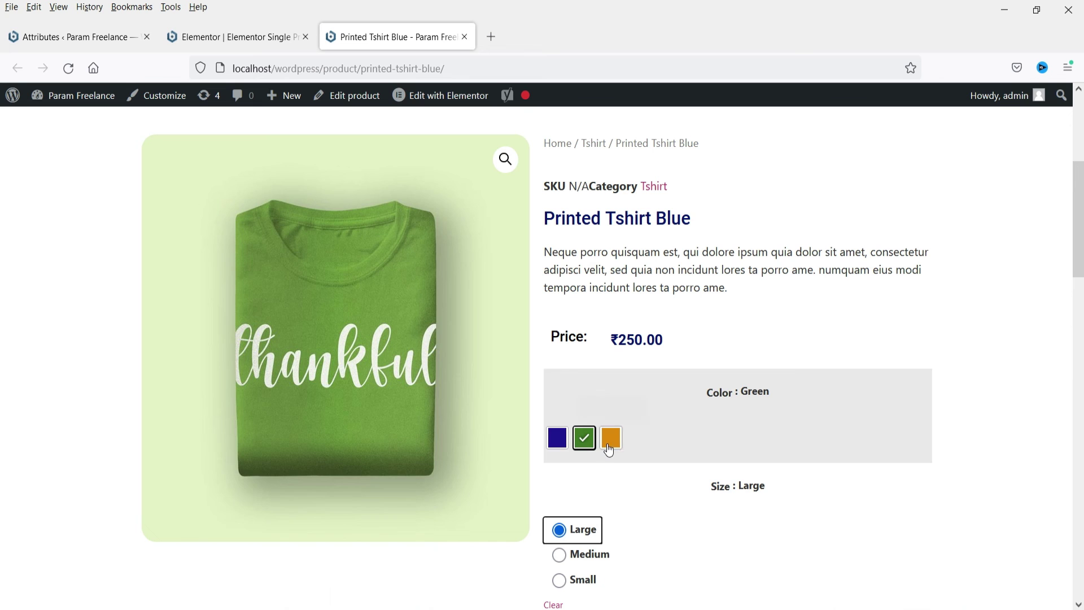
left_click(608, 440)
left_click(599, 558)
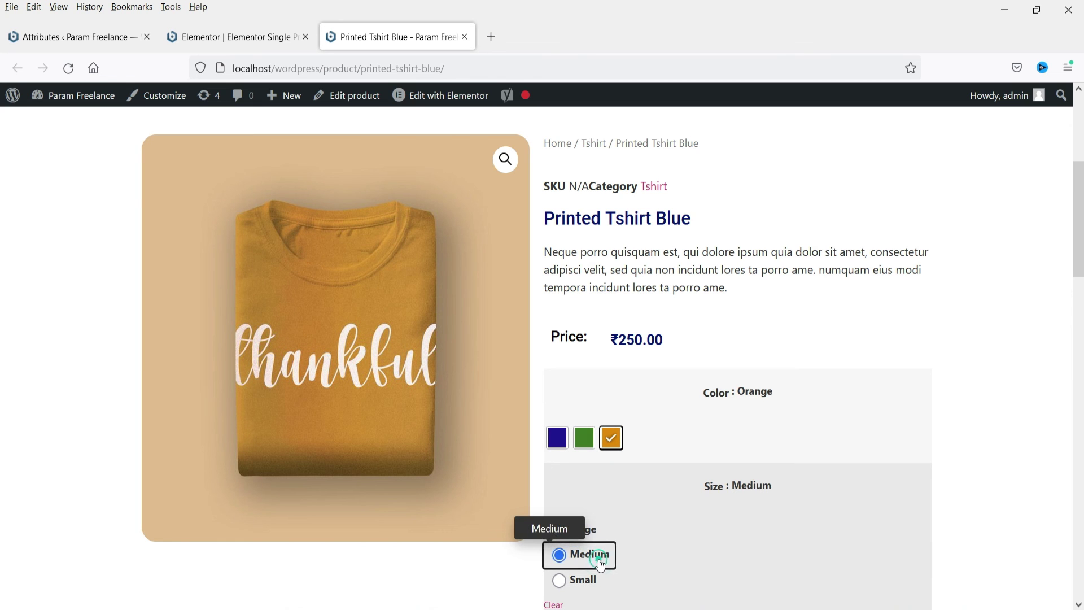
left_click(559, 441)
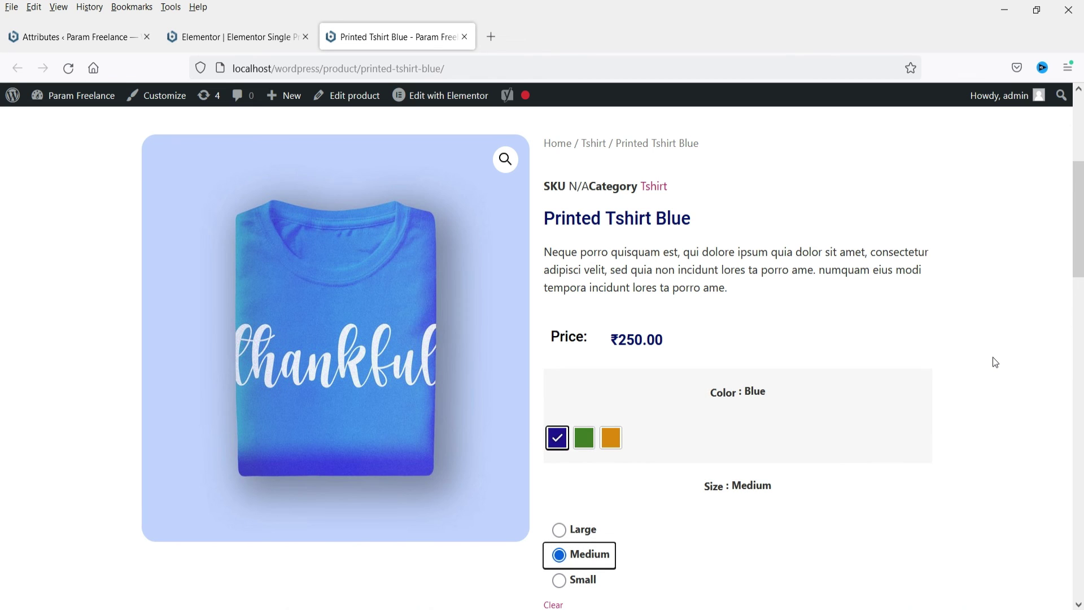